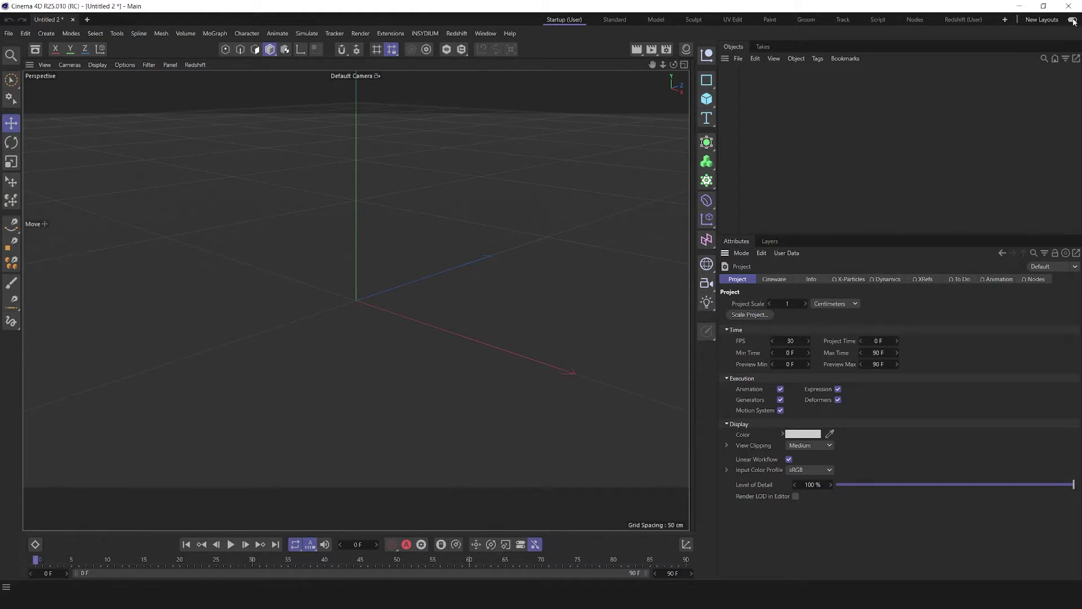
Step: Compare the Standard layout with the Startup layout and return to Startup (User)
{"action": "left_click", "coordinate": [1072, 20]}
{"action": "left_click", "coordinate": [470, 21]}
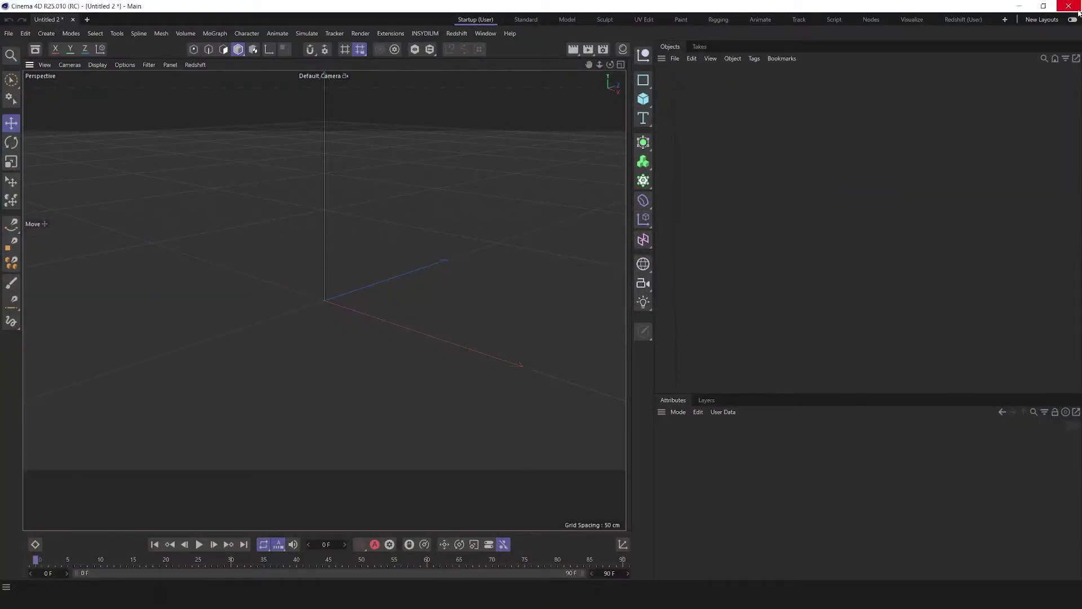
{"action": "left_click", "coordinate": [525, 20]}
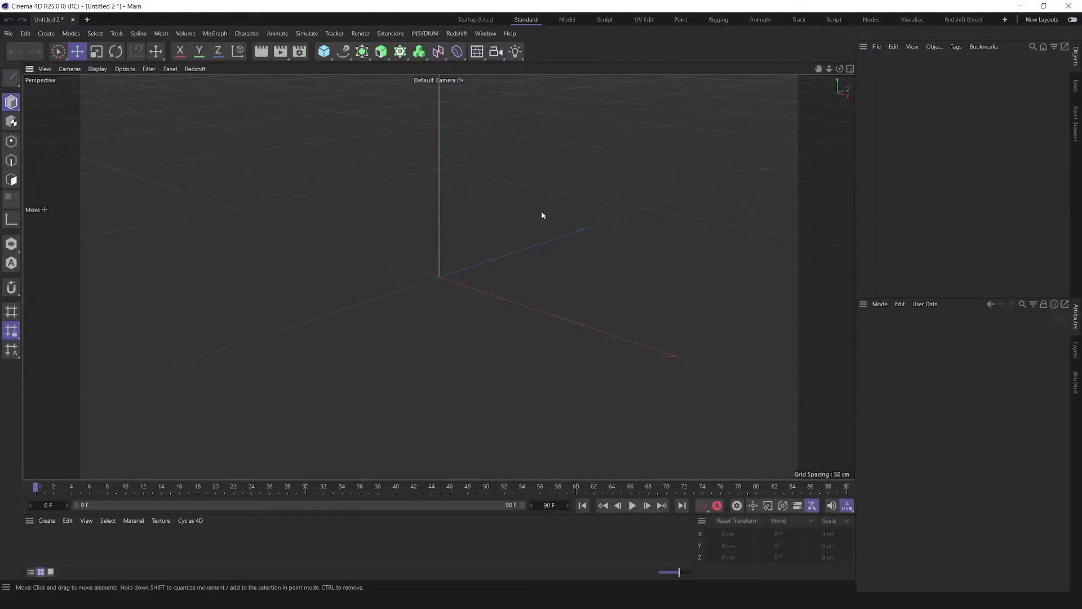
{"action": "left_click", "coordinate": [475, 19]}
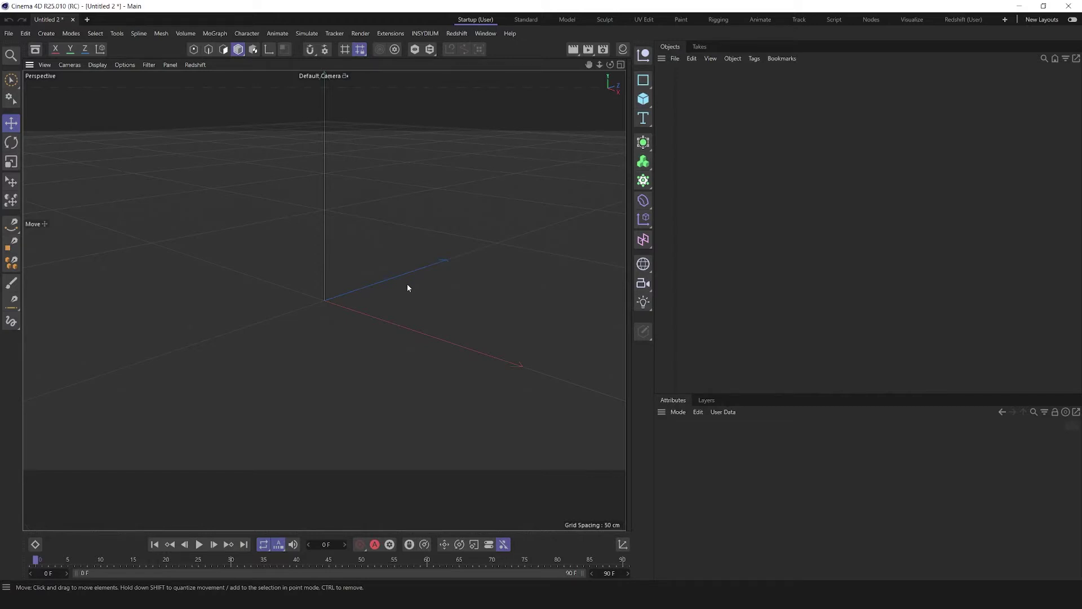
Step: Add a cube primitive with its default size and segments to the scene
{"action": "left_click", "coordinate": [643, 98]}
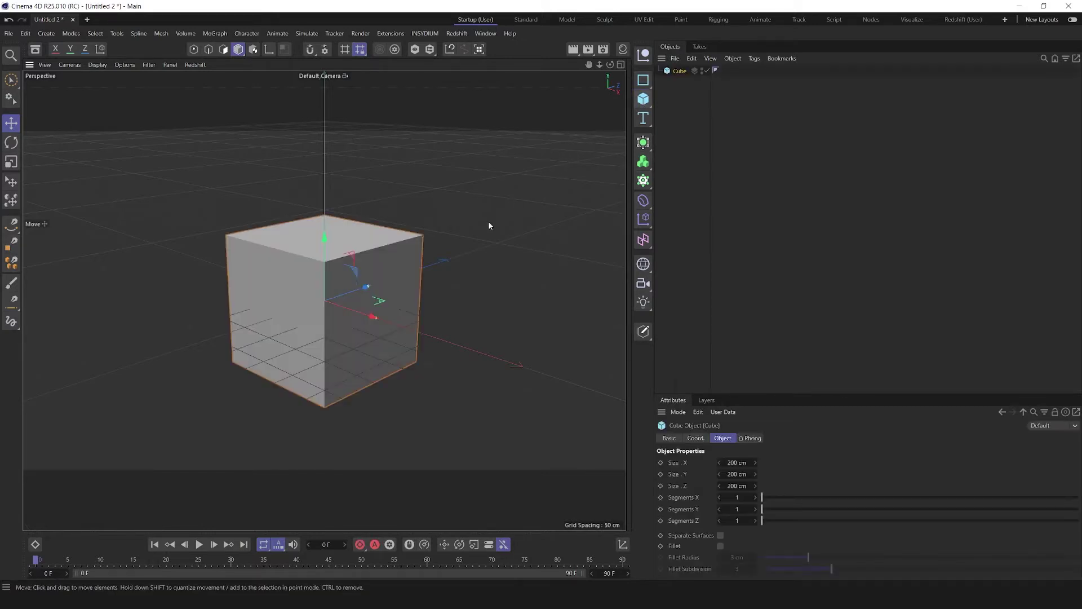
{"action": "left_click", "coordinate": [488, 221]}
{"action": "left_click", "coordinate": [404, 329]}
{"action": "mouse_move", "coordinate": [349, 316]}
{"action": "left_mouse_down", "text": "alt"}
{"action": "mouse_move", "coordinate": [363, 370]}
{"action": "mouse_move", "coordinate": [365, 328]}
{"action": "mouse_move", "coordinate": [356, 332]}
{"action": "mouse_move", "coordinate": [352, 299]}
{"action": "left_mouse_up", "text": "alt"}
{"action": "scroll", "coordinate": [360, 306], "scroll_direction": "up", "scroll_amount": 2}
{"action": "middle_click_drag", "start_coordinate": [367, 302], "coordinate": [366, 278], "text": "alt"}
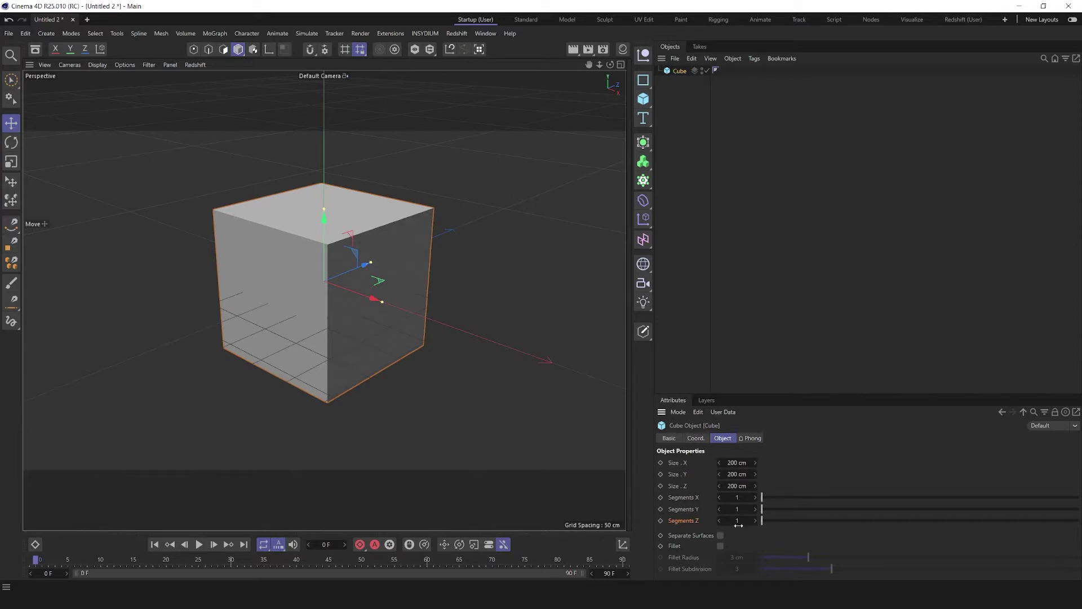
{"action": "left_click", "coordinate": [685, 500], "text": "ctrl"}
{"action": "left_click", "coordinate": [686, 510], "text": "ctrl"}
Step: Open the Asset Browser in a wider pane and show the Geometry Modifier nodes as a list
{"action": "left_click", "coordinate": [35, 49]}
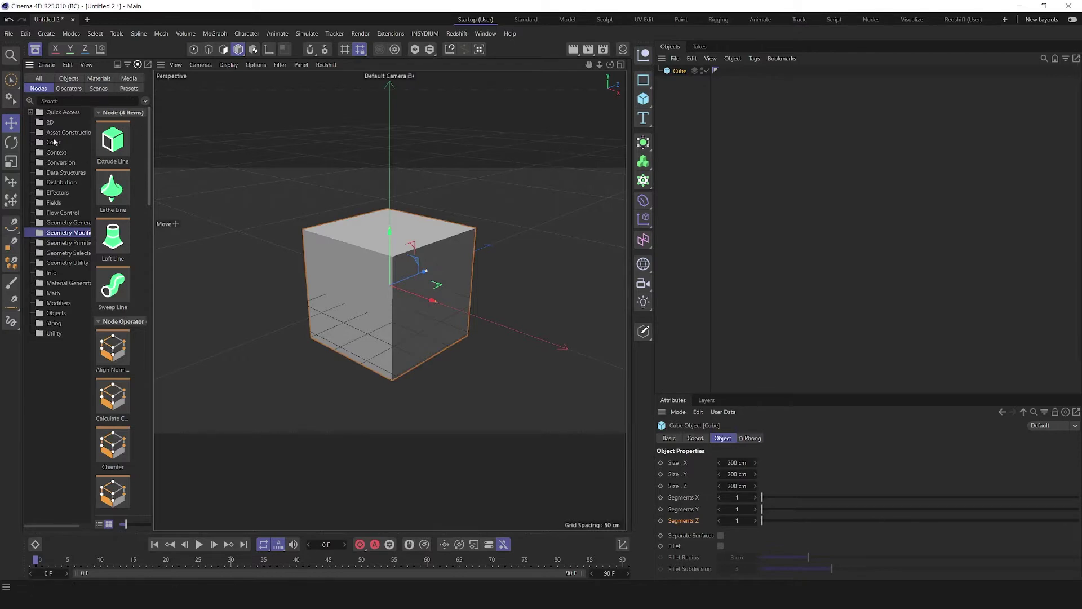
{"action": "left_click_drag", "start_coordinate": [153, 277], "coordinate": [219, 275]}
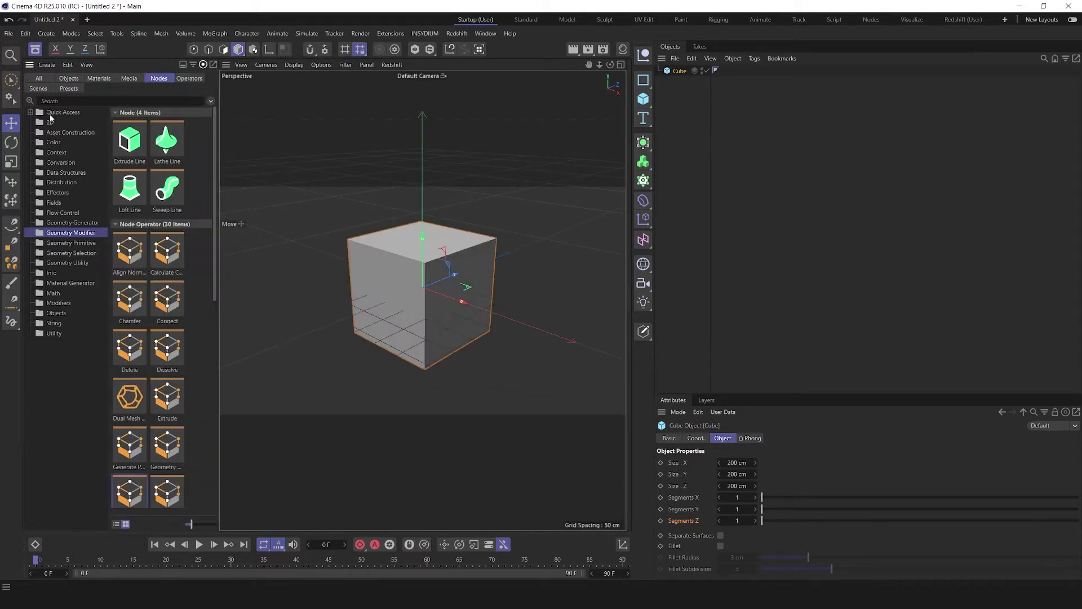
{"action": "left_click", "coordinate": [64, 163]}
{"action": "left_click", "coordinate": [63, 193]}
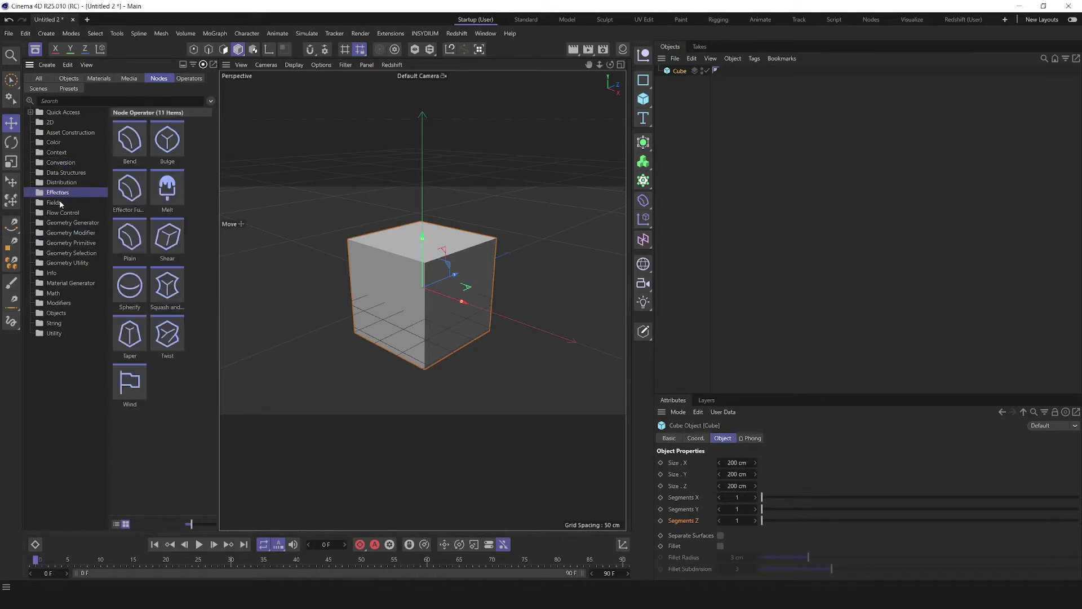
{"action": "left_click", "coordinate": [73, 315]}
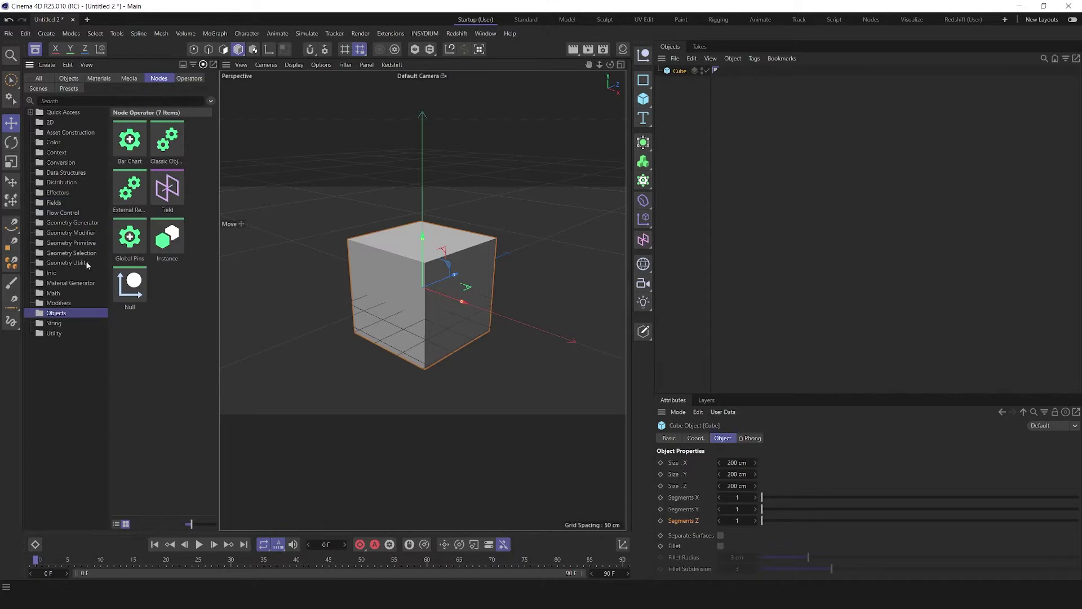
{"action": "left_click", "coordinate": [71, 233]}
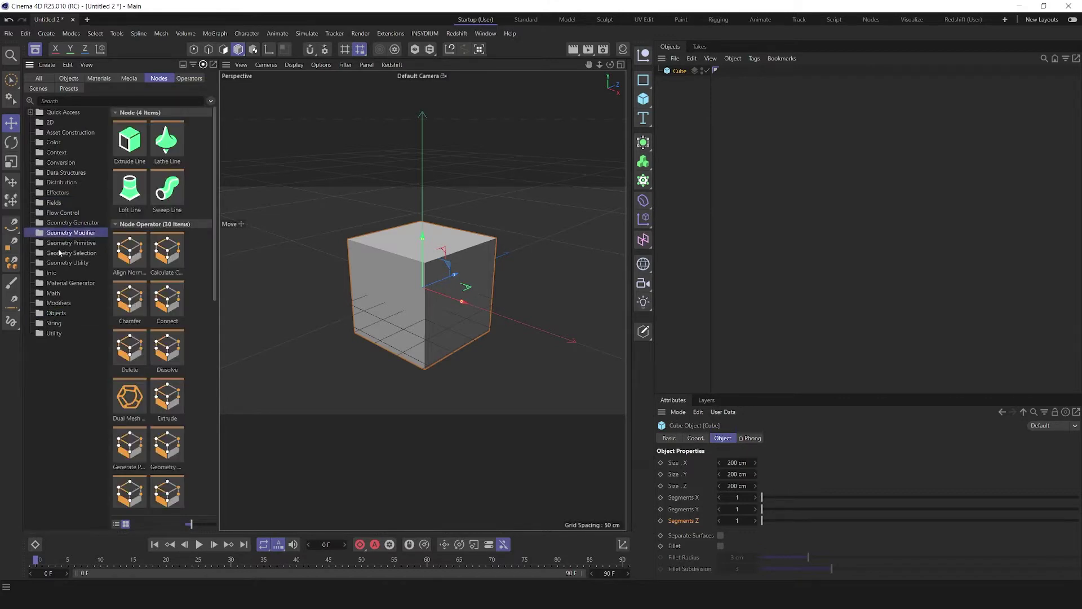
{"action": "left_click", "coordinate": [59, 253]}
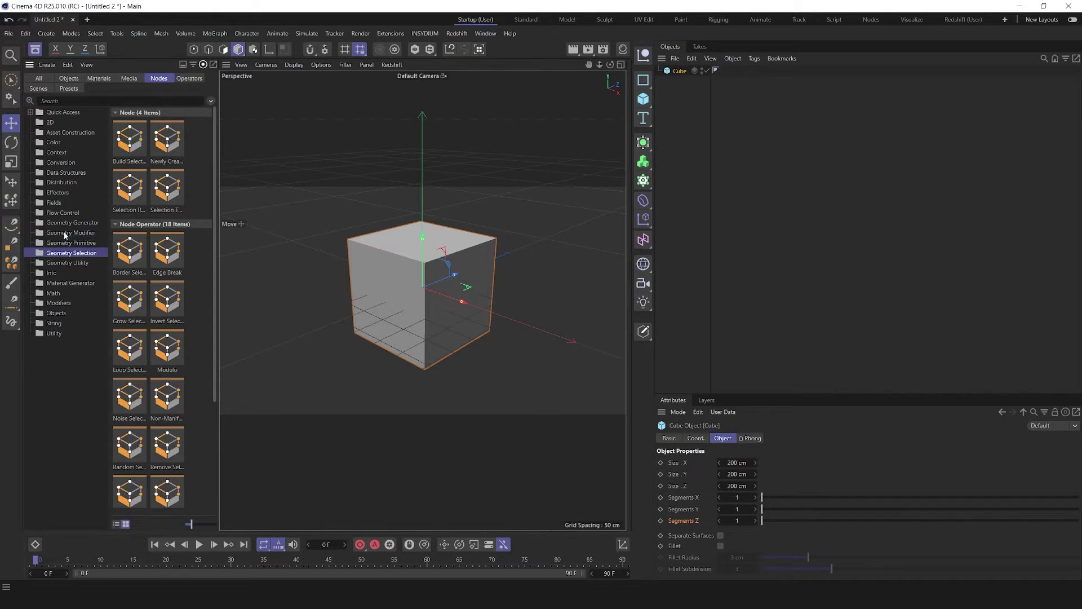
{"action": "left_click", "coordinate": [64, 233]}
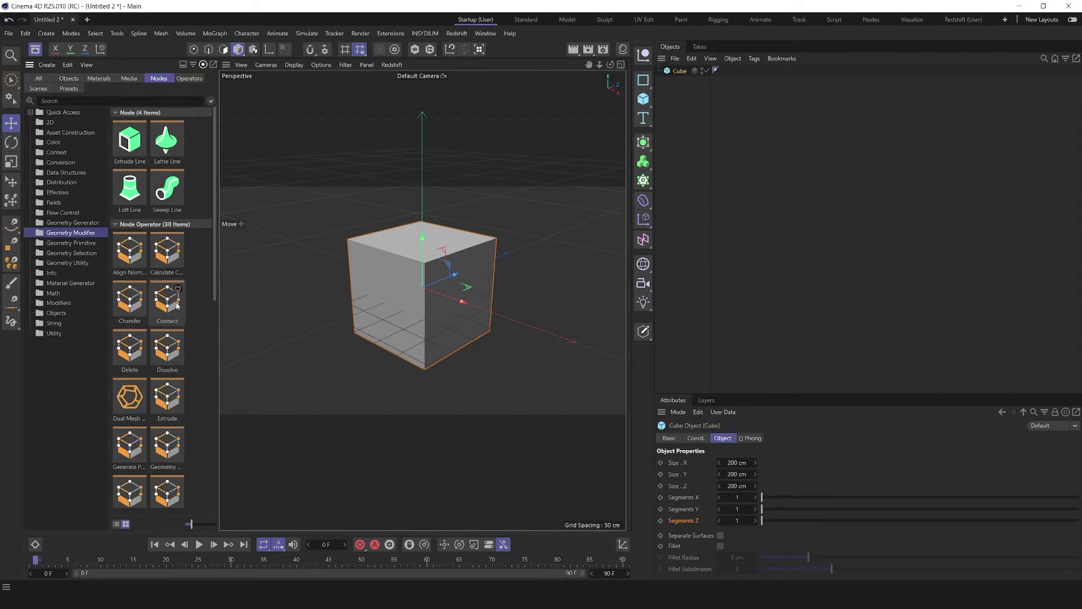
{"action": "left_click", "coordinate": [116, 524]}
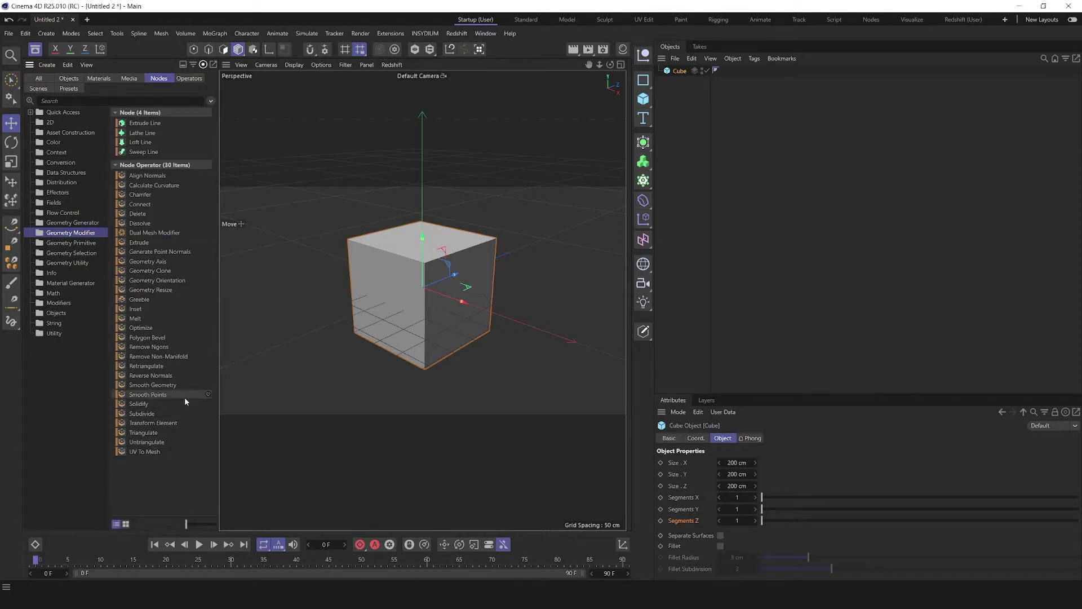
Step: Apply the Subdivide node operator to the cube as its child
{"action": "left_click", "coordinate": [142, 414]}
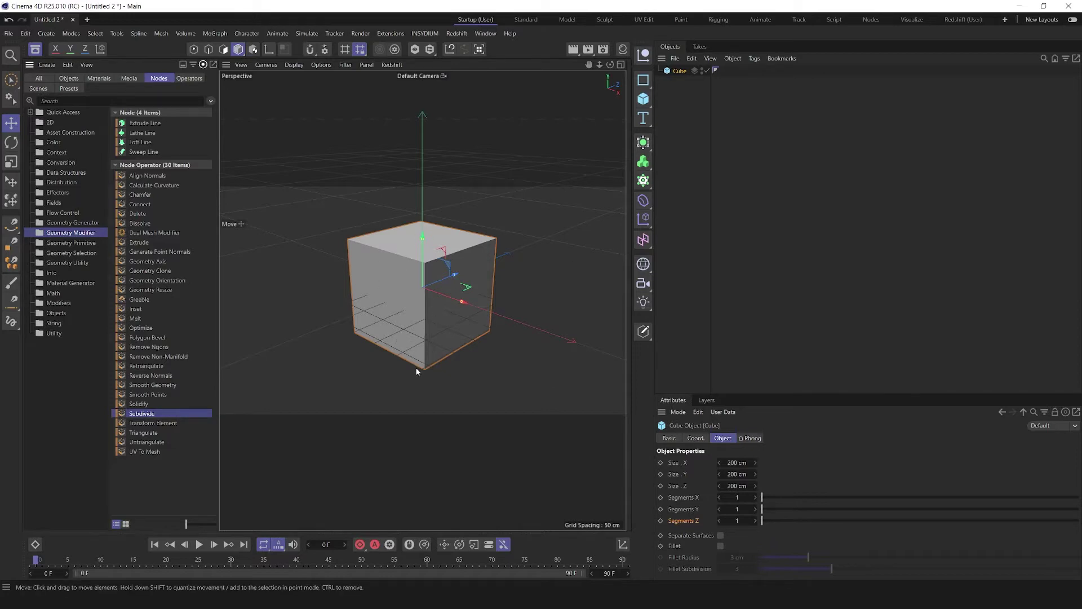
{"action": "left_click", "coordinate": [644, 142]}
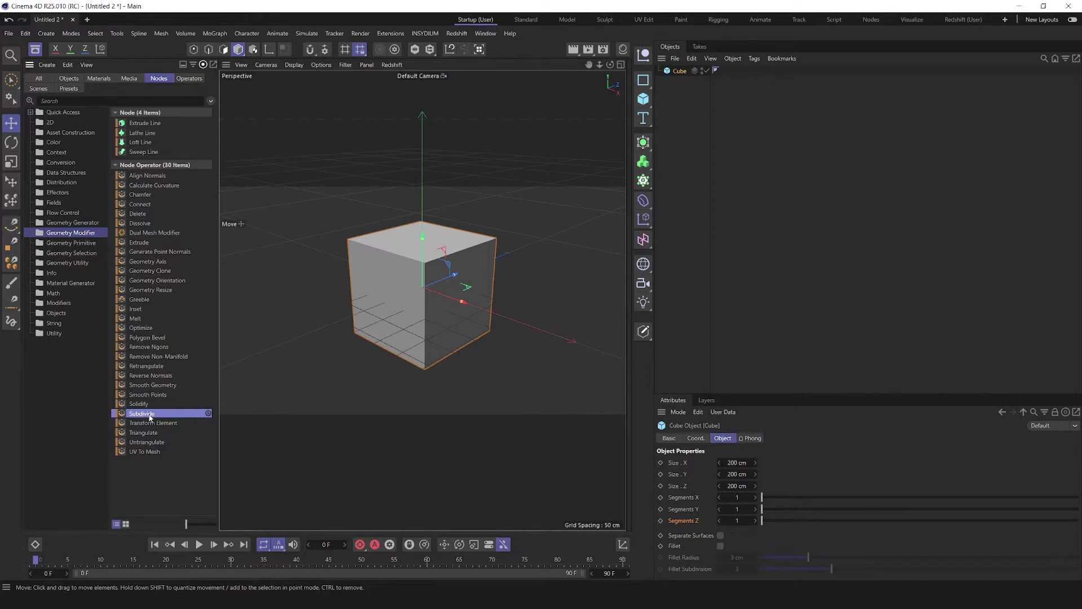
{"action": "left_click_drag", "start_coordinate": [149, 417], "coordinate": [675, 76]}
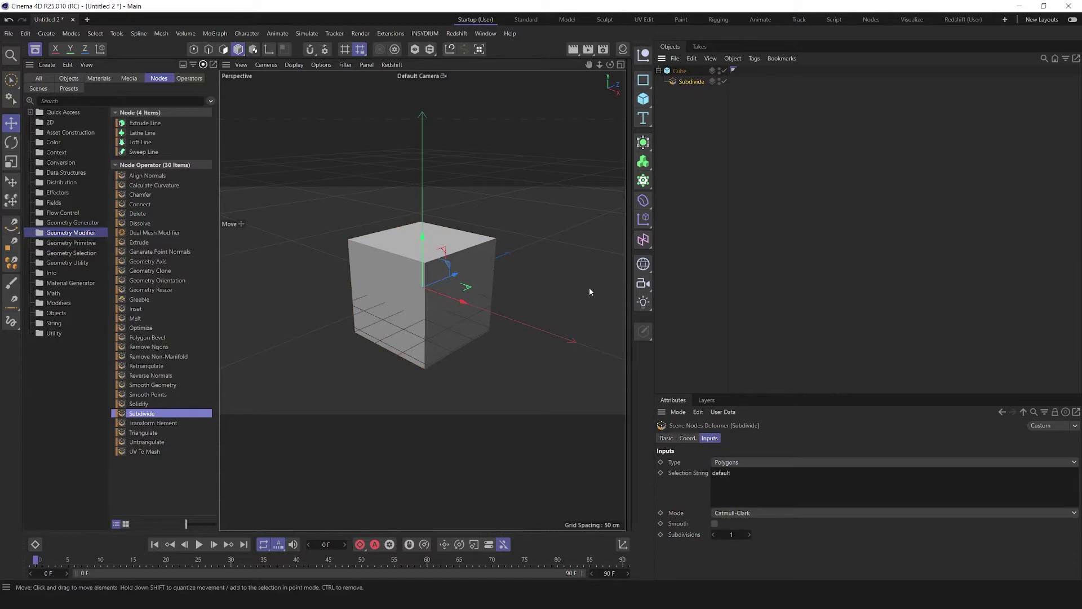
Step: Display the cube shaded with its mesh lines and compare it with Subdivide disabled and enabled
{"action": "key", "text": "n"}
{"action": "key", "text": "b"}
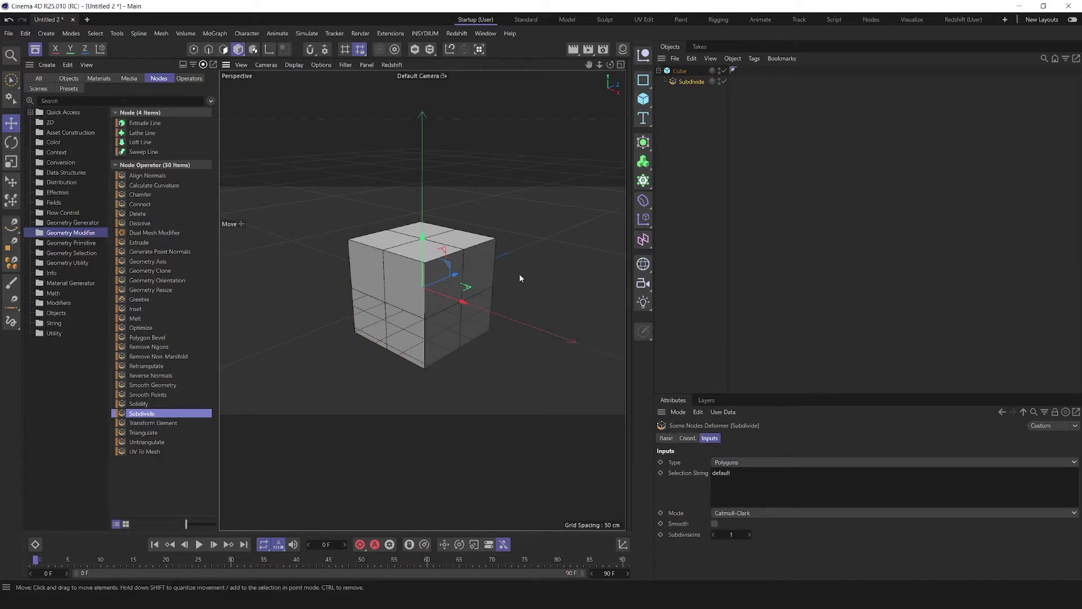
{"action": "scroll", "coordinate": [443, 283], "scroll_direction": "up", "scroll_amount": 3}
{"action": "scroll", "coordinate": [446, 281], "scroll_direction": "down", "scroll_amount": 2}
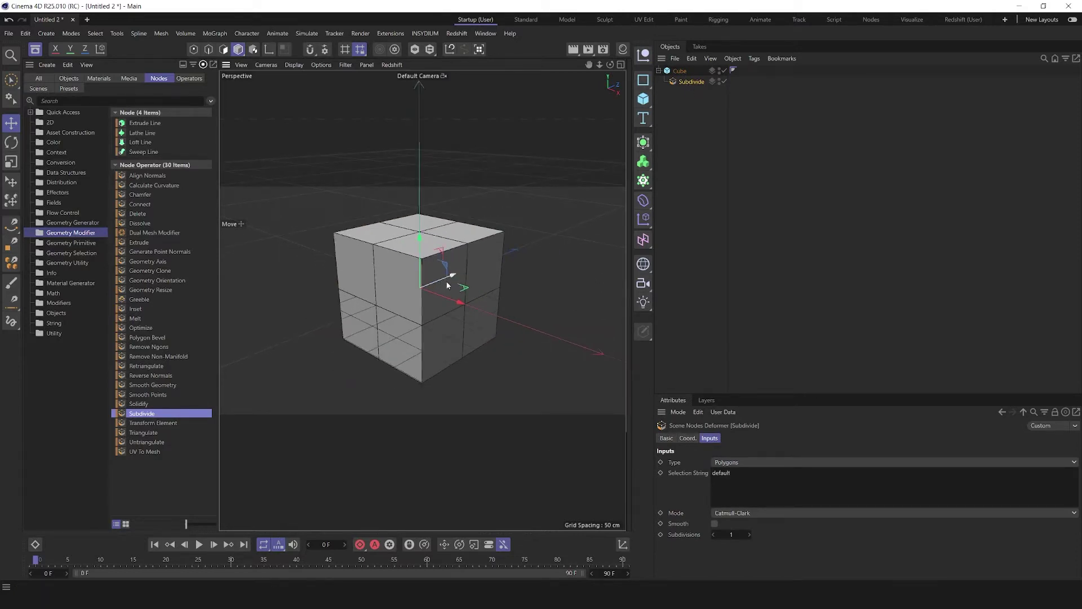
{"action": "left_click_drag", "start_coordinate": [448, 284], "coordinate": [447, 295], "text": "alt"}
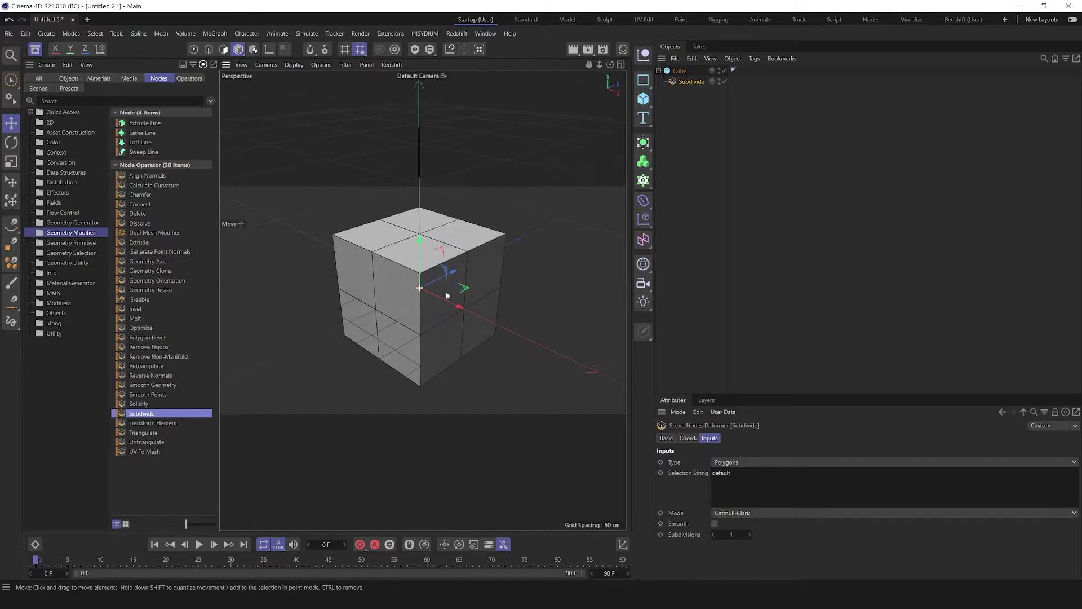
{"action": "left_click", "coordinate": [726, 80]}
{"action": "left_click", "coordinate": [726, 80]}
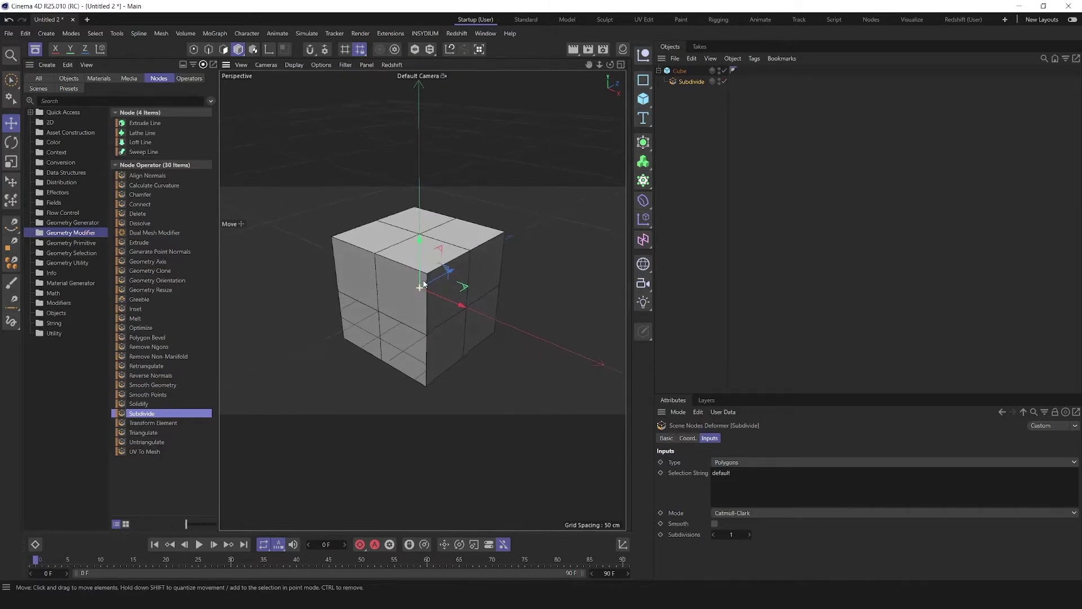
{"action": "left_click_drag", "start_coordinate": [424, 282], "coordinate": [420, 273], "text": "alt"}
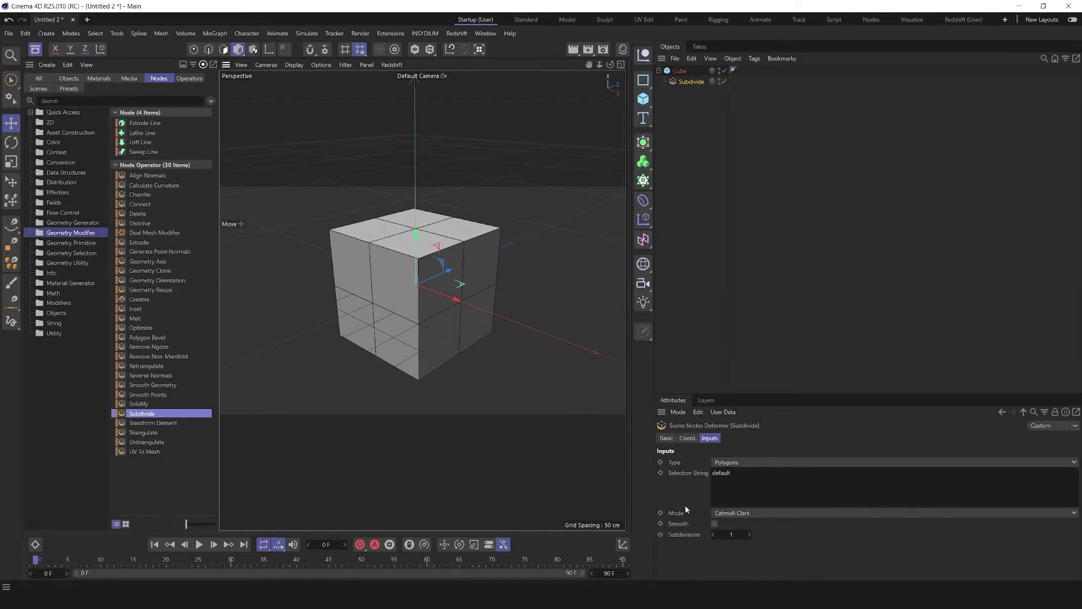
Step: Try Subdivide's Smooth option in Catmull-Clark mode and switch it off again
{"action": "left_click", "coordinate": [746, 513]}
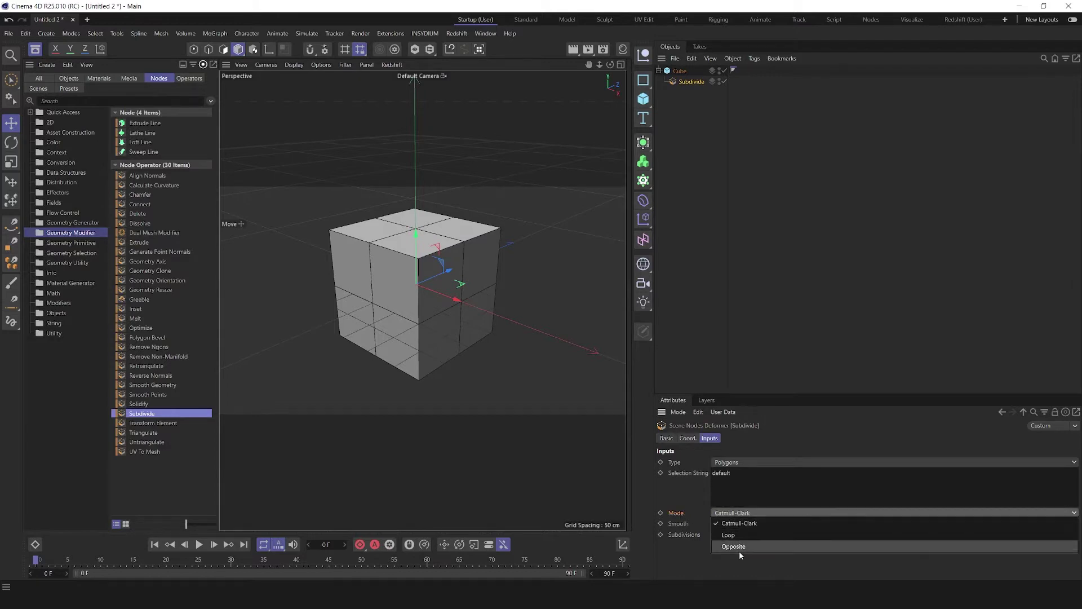
{"action": "left_click", "coordinate": [736, 523]}
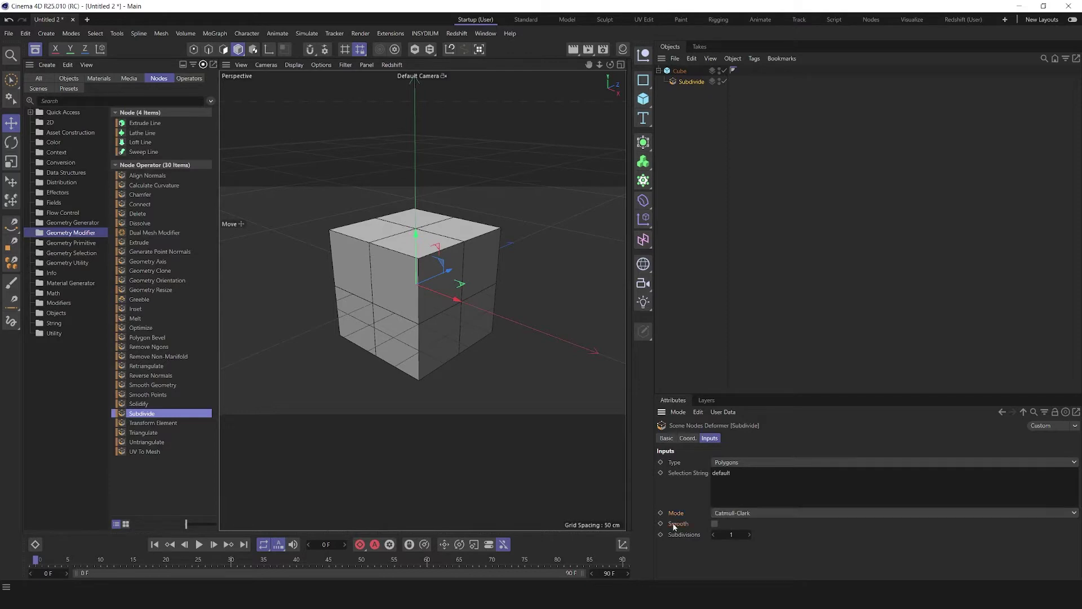
{"action": "left_click", "coordinate": [715, 523]}
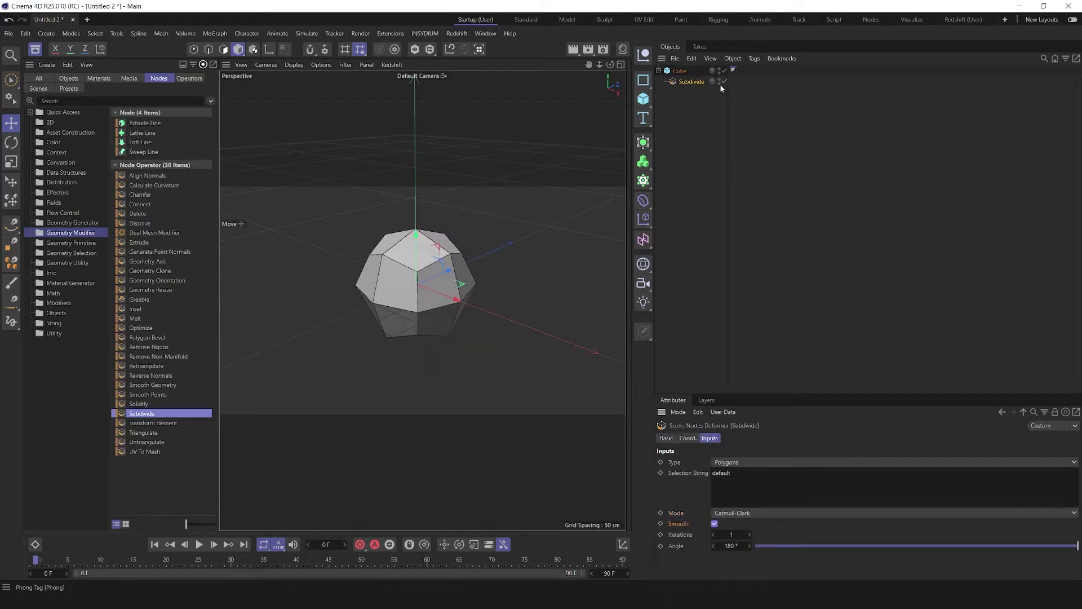
{"action": "left_click", "coordinate": [714, 524]}
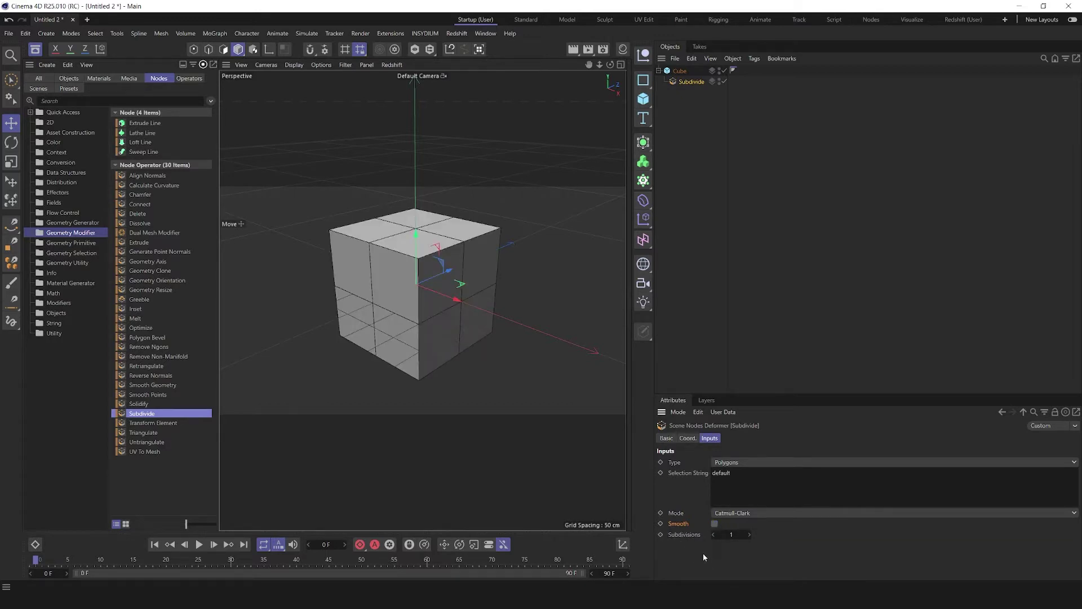
Step: Set Subdivide's Subdivisions to 2 and check the cube's own segment settings
{"action": "left_click", "coordinate": [750, 535]}
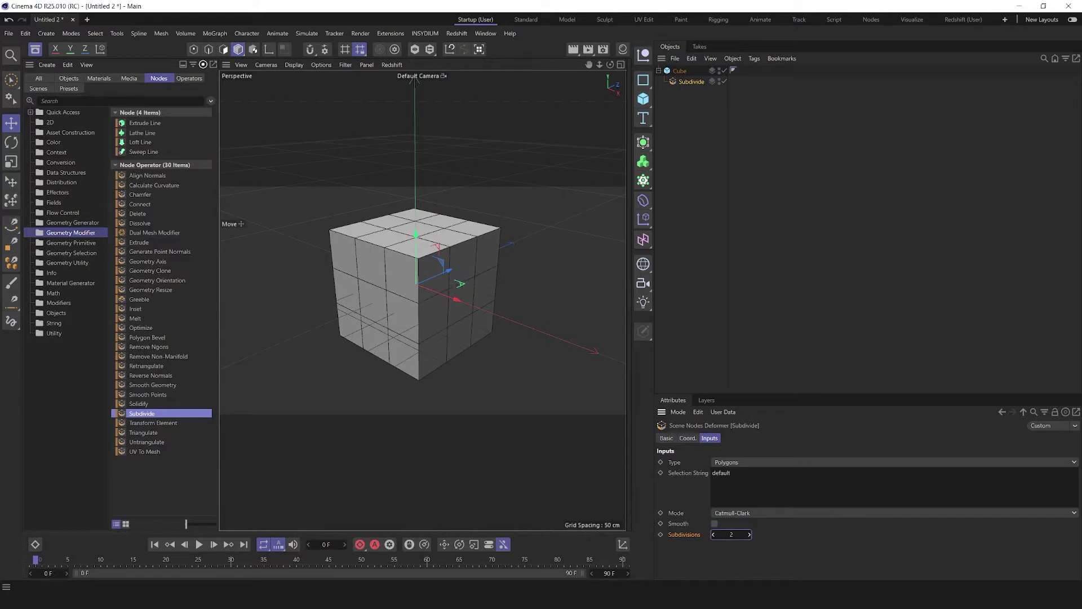
{"action": "left_click", "coordinate": [715, 94]}
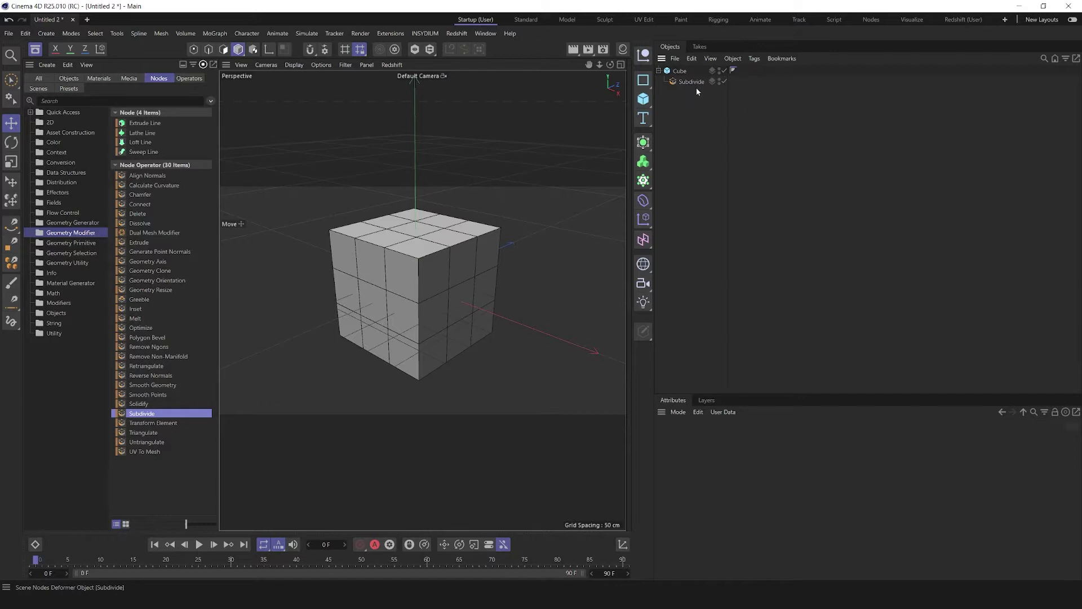
{"action": "left_click", "coordinate": [681, 72]}
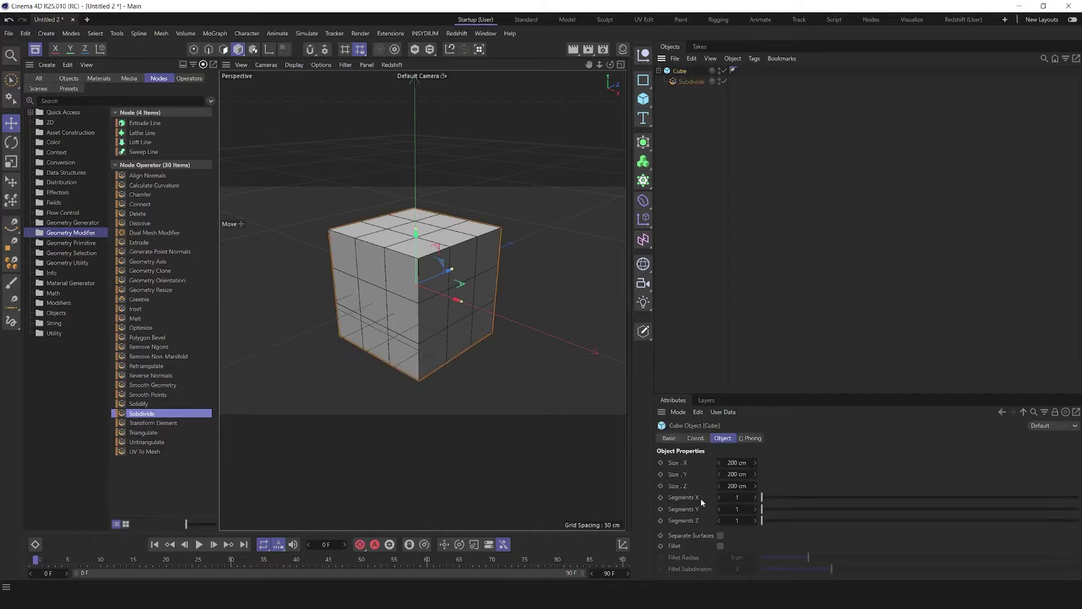
Step: Limit Subdivide to part of the cube's polygons by setting its Selection String to 1-20
{"action": "left_click", "coordinate": [686, 82]}
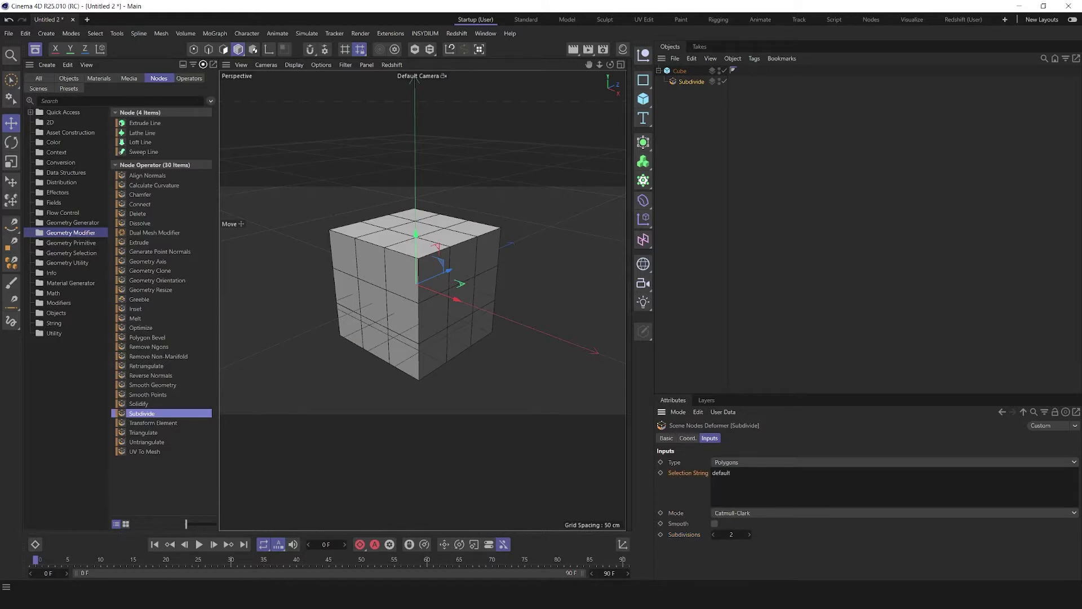
{"action": "left_click_drag", "start_coordinate": [729, 472], "coordinate": [713, 473]}
{"action": "key", "text": "ctrl+a"}
{"action": "type", "text": "1-20"}
{"action": "left_click_drag", "start_coordinate": [496, 329], "coordinate": [475, 345], "text": "alt"}
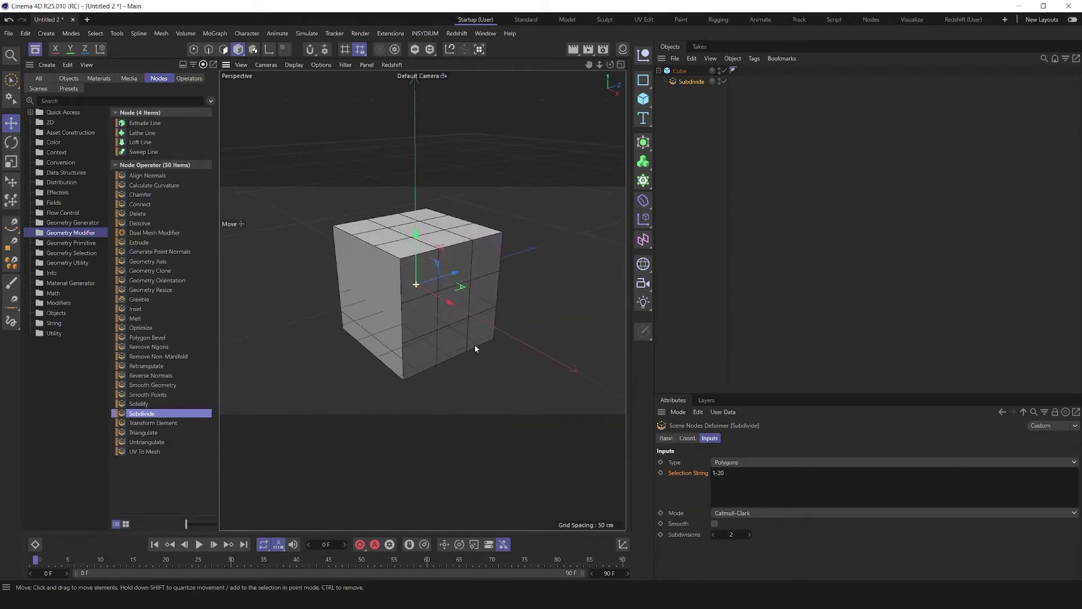
{"action": "scroll", "coordinate": [474, 345], "scroll_direction": "down", "scroll_amount": 1}
{"action": "middle_click_drag", "start_coordinate": [468, 341], "coordinate": [461, 341], "text": "alt"}
Step: Restore Subdivide's default Selection String and deselect the operator
{"action": "left_click", "coordinate": [756, 479]}
{"action": "key", "text": "ctrl+a"}
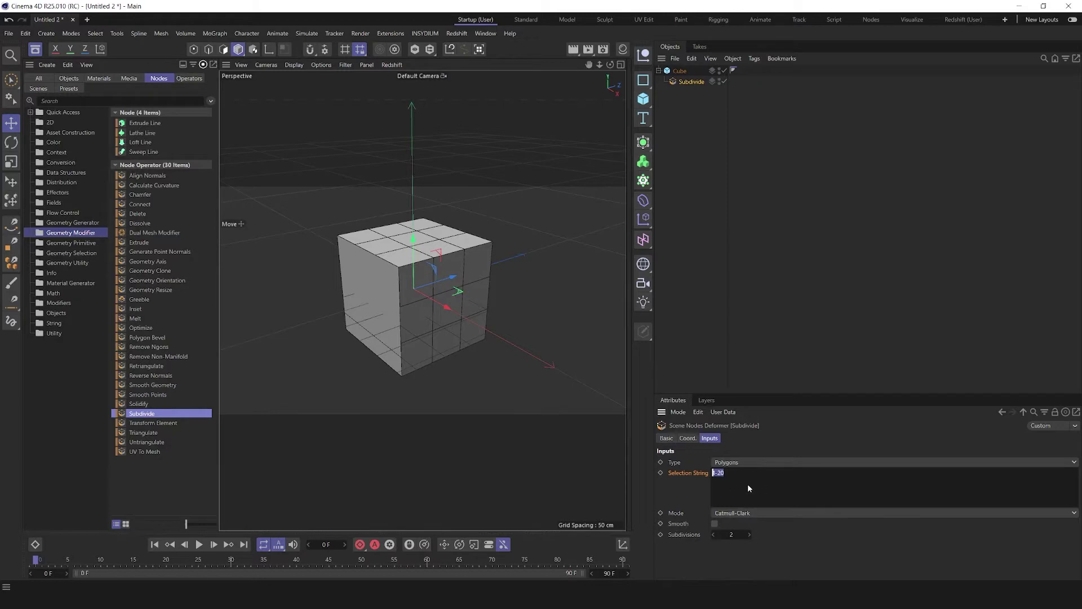
{"action": "right_click", "coordinate": [682, 476]}
{"action": "left_click", "coordinate": [718, 475]}
{"action": "left_click", "coordinate": [694, 124]}
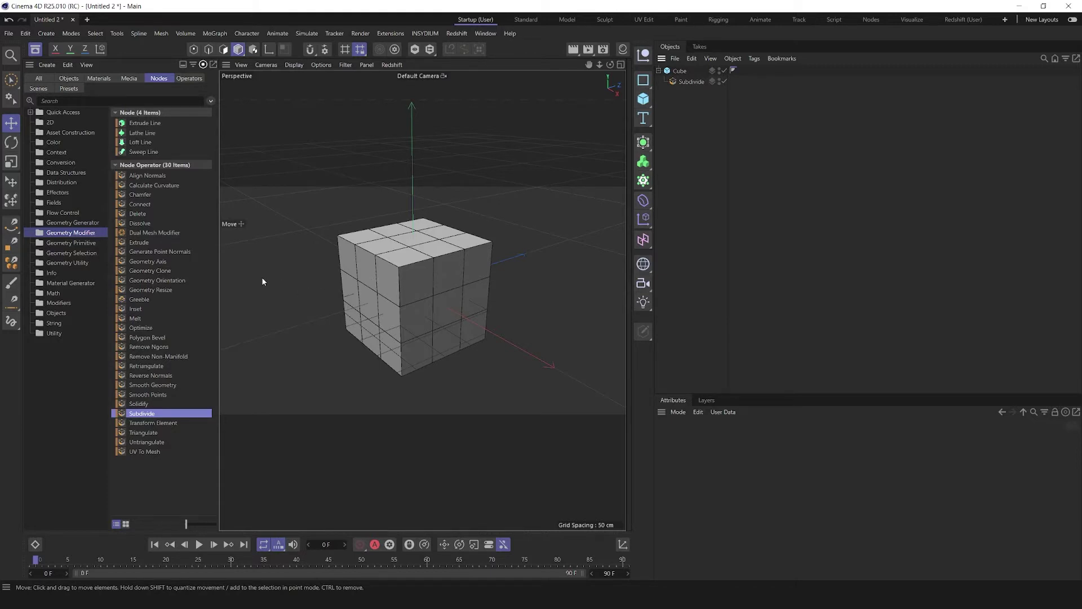
Step: Add the Noise Selection operator from the Geometry Selection category under the cube, below Subdivide, and enlarge the attributes area
{"action": "left_click", "coordinate": [68, 253]}
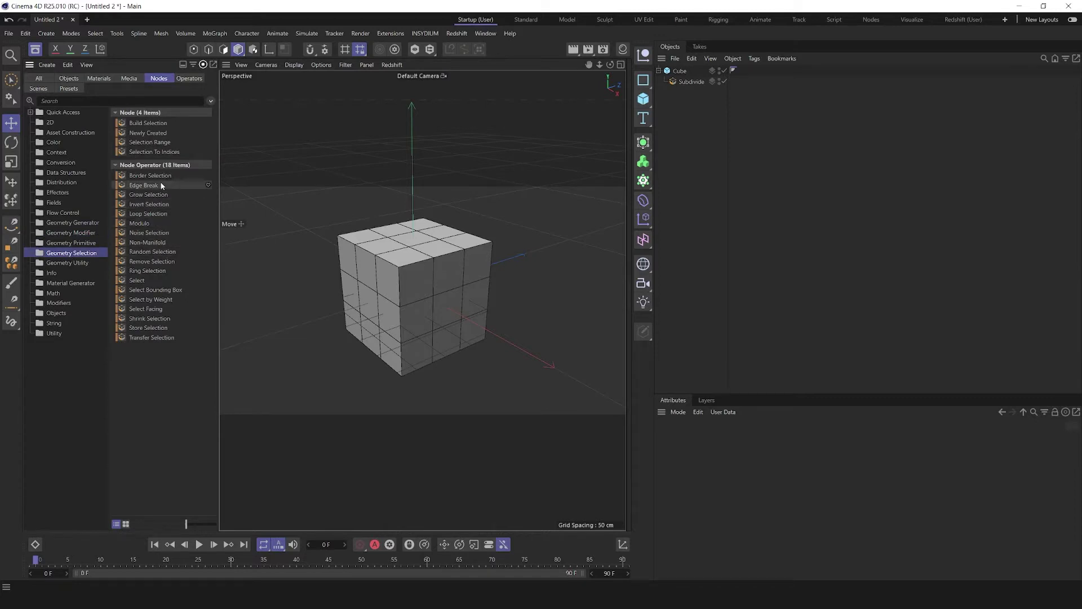
{"action": "left_click_drag", "start_coordinate": [150, 234], "coordinate": [693, 89]}
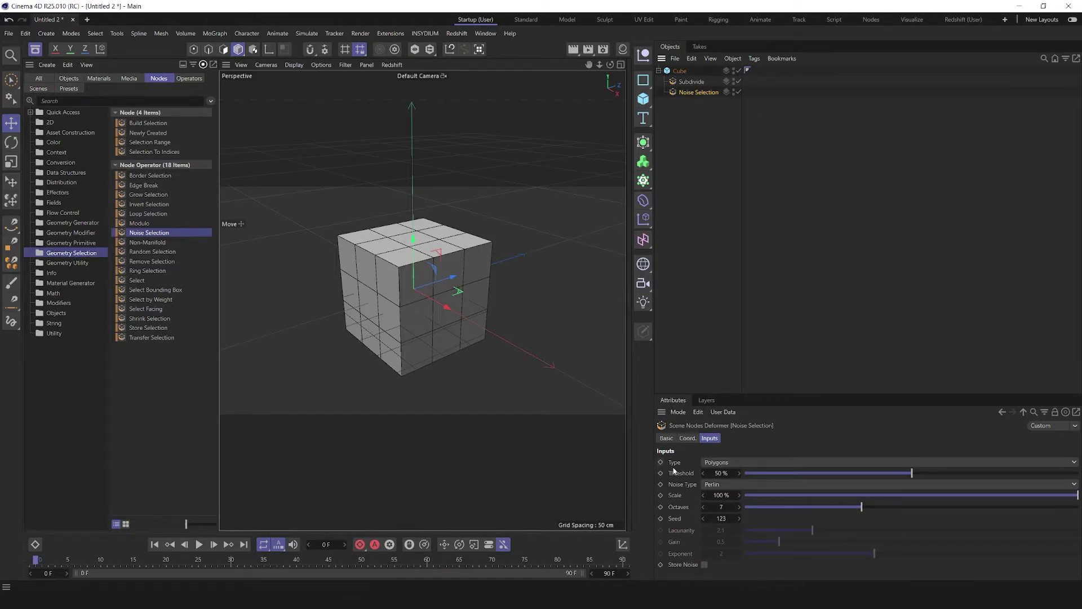
{"action": "left_click_drag", "start_coordinate": [772, 395], "coordinate": [775, 232]}
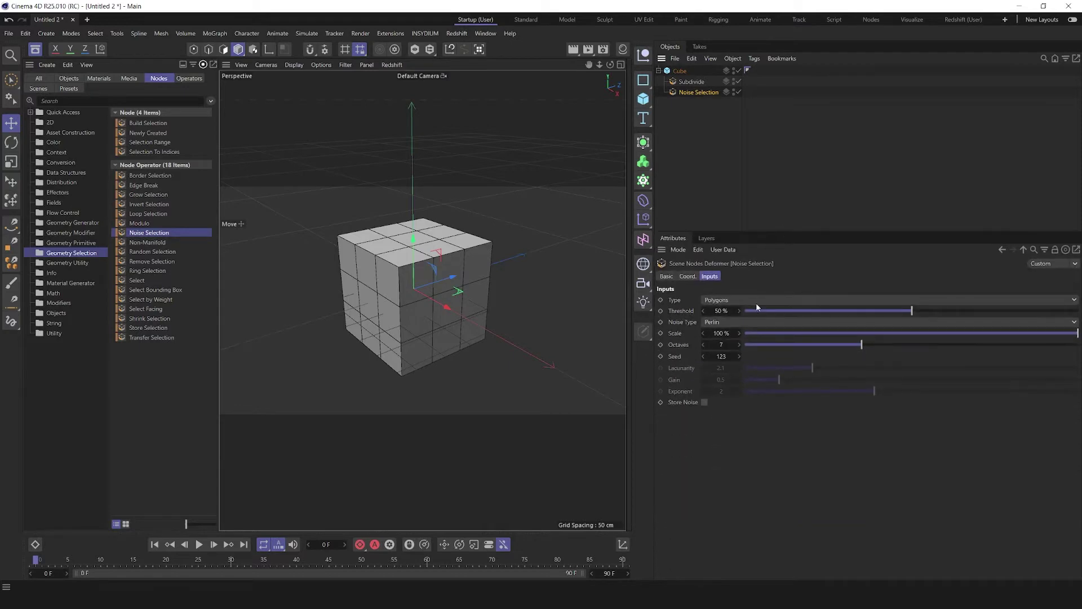
Step: Check the available noise types of Noise Selection, and add the Geometry Modifier operator Delete below it under the cube
{"action": "left_click", "coordinate": [715, 322]}
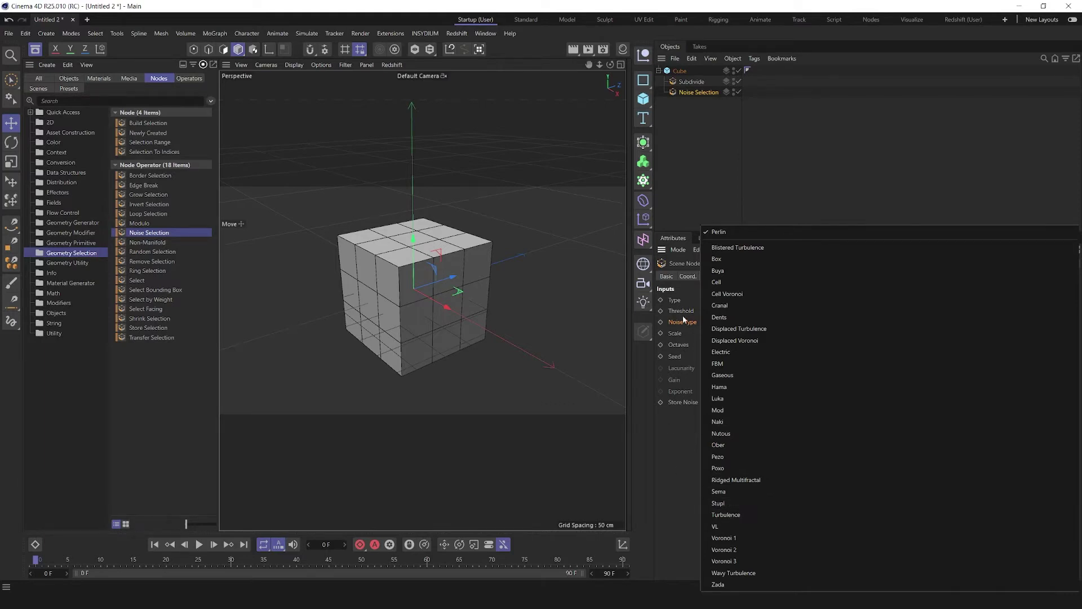
{"action": "left_click", "coordinate": [685, 186]}
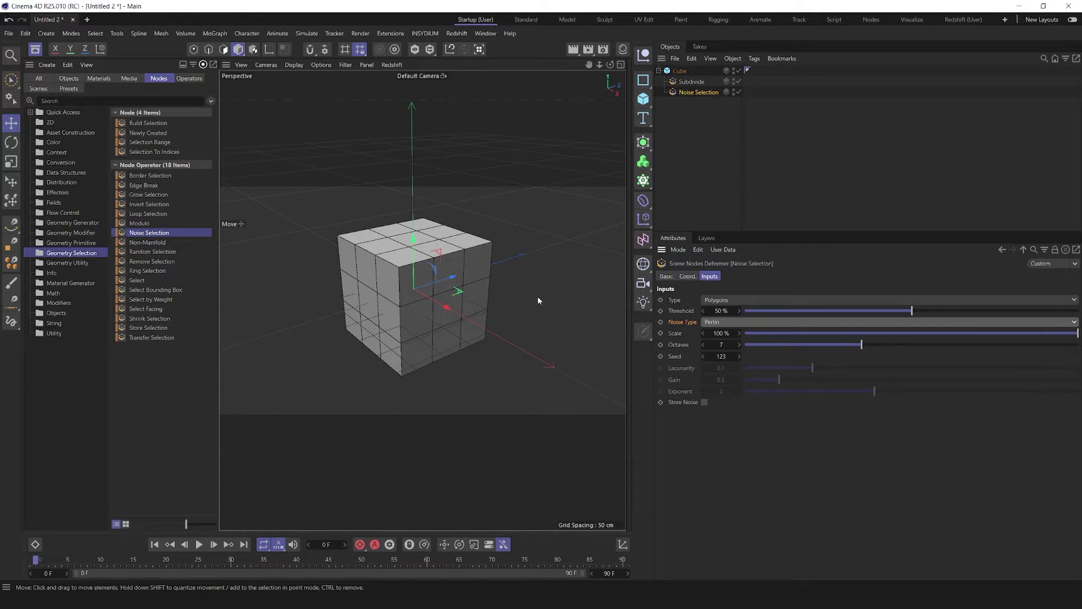
{"action": "left_click", "coordinate": [70, 232]}
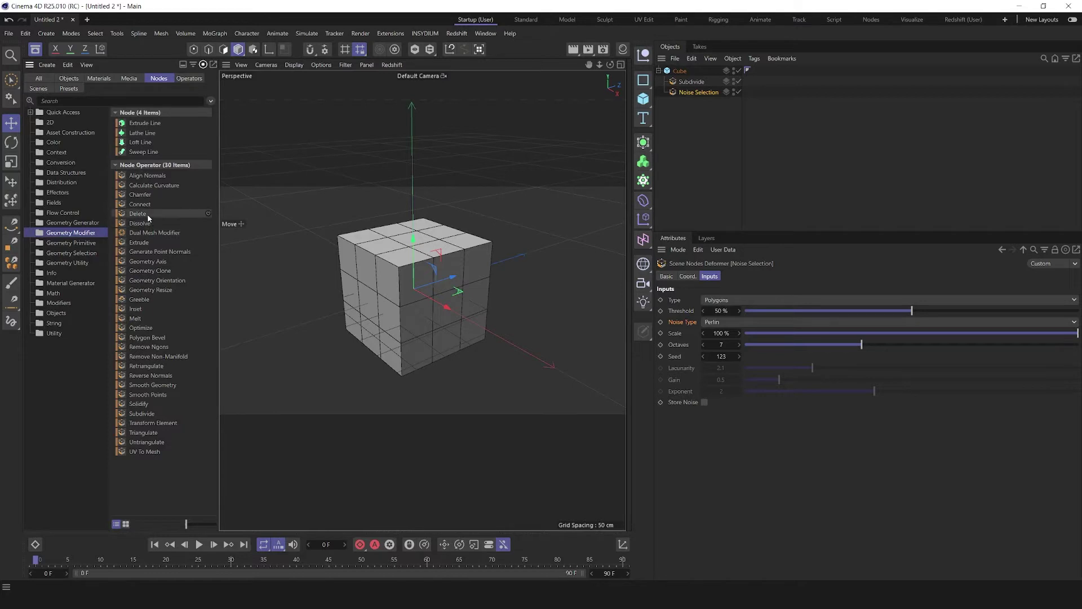
{"action": "left_click_drag", "start_coordinate": [148, 214], "coordinate": [703, 98]}
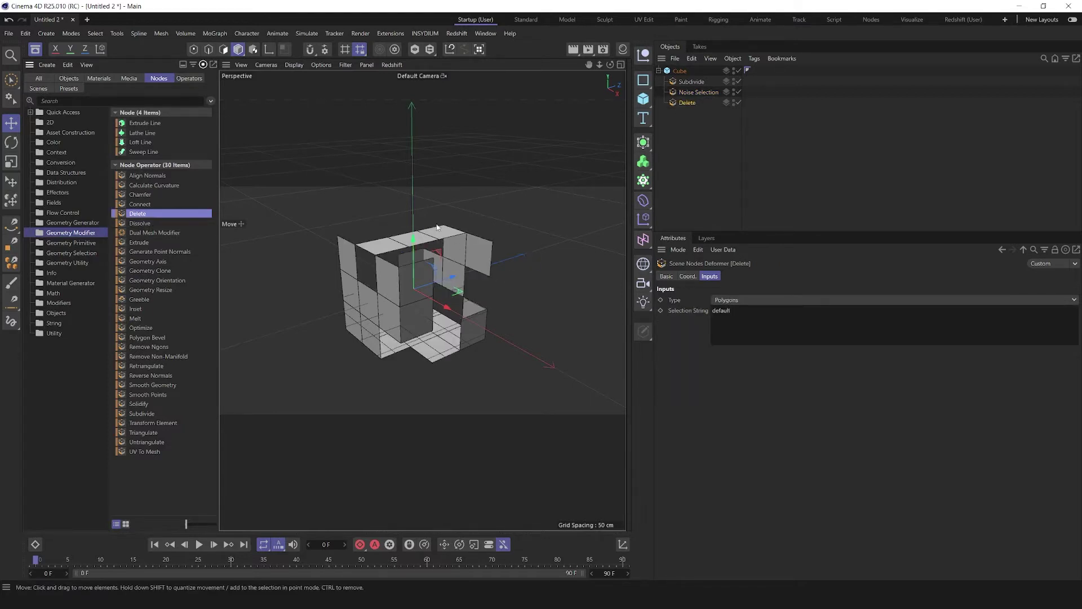
Step: Try other Threshold and Scale values on Noise Selection, and restore them to 50% and 100%
{"action": "left_click", "coordinate": [699, 93]}
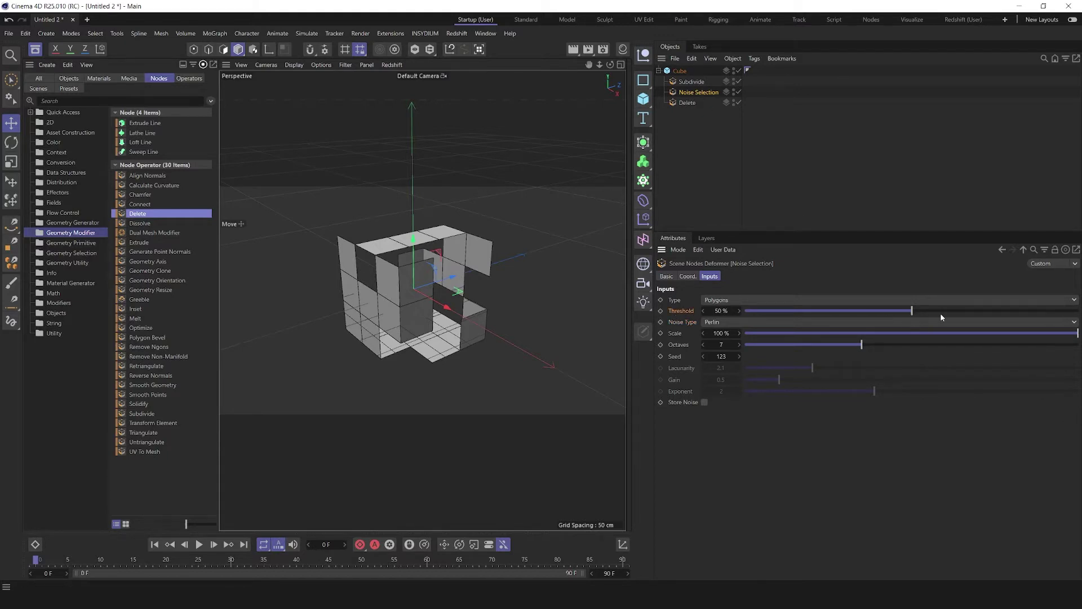
{"action": "left_click_drag", "start_coordinate": [912, 310], "coordinate": [955, 333]}
{"action": "left_click", "coordinate": [743, 323]}
{"action": "left_click", "coordinate": [734, 313]}
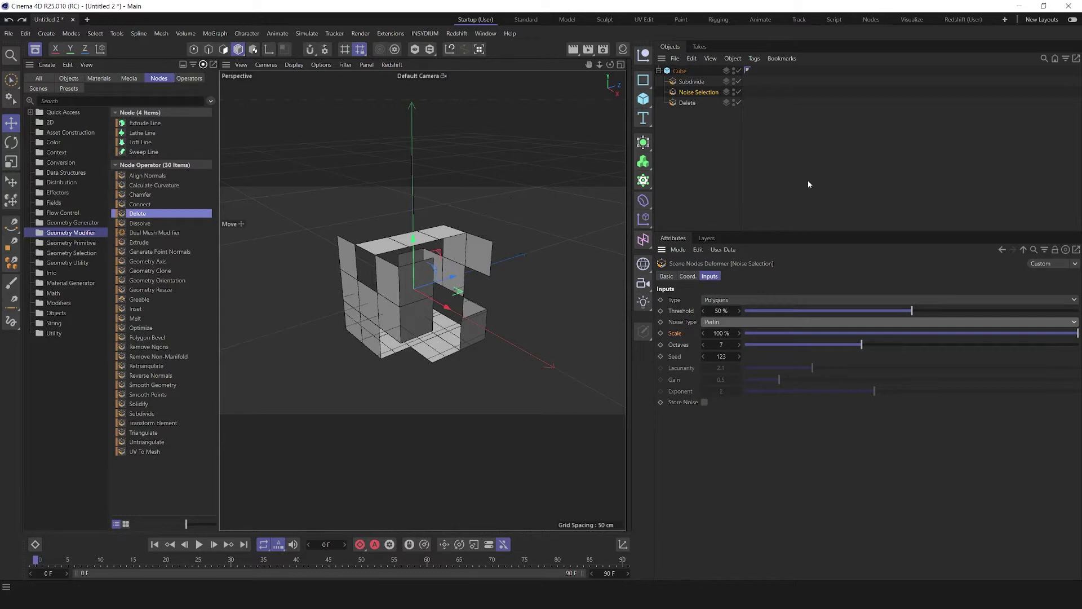
Step: Replace Noise Selection with the Modulo operator from the Geometry Selection category, placed between Subdivide and Delete
{"action": "left_click", "coordinate": [739, 91]}
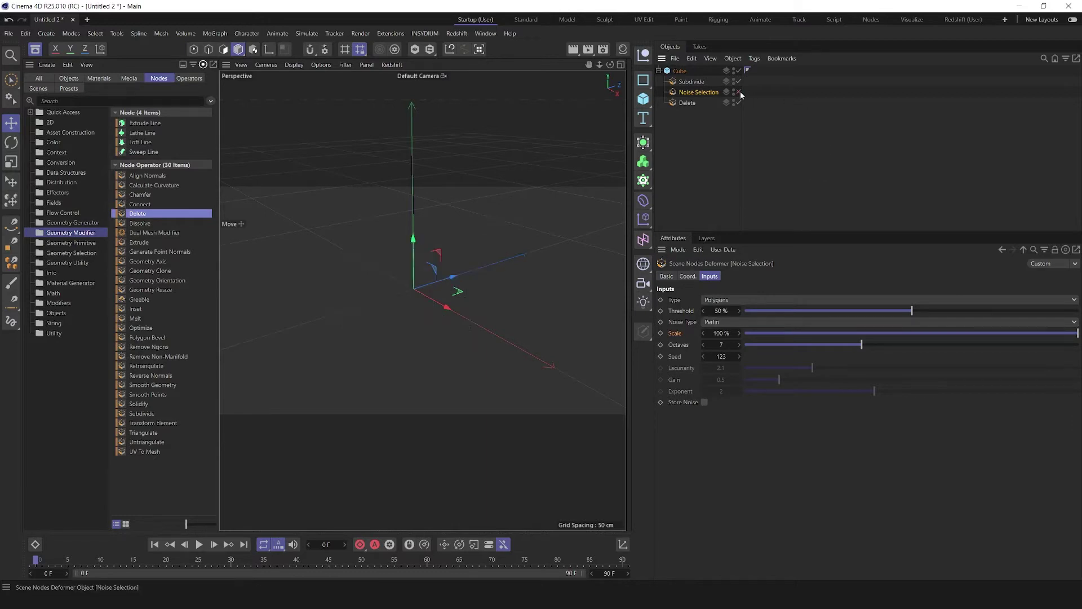
{"action": "key", "text": "Delete"}
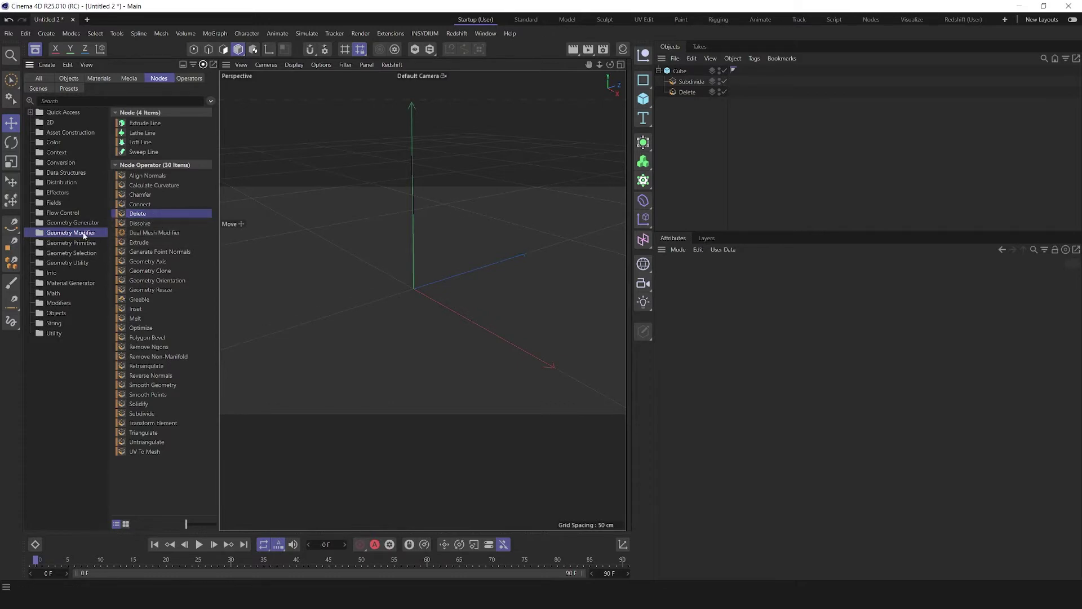
{"action": "left_click", "coordinate": [90, 253]}
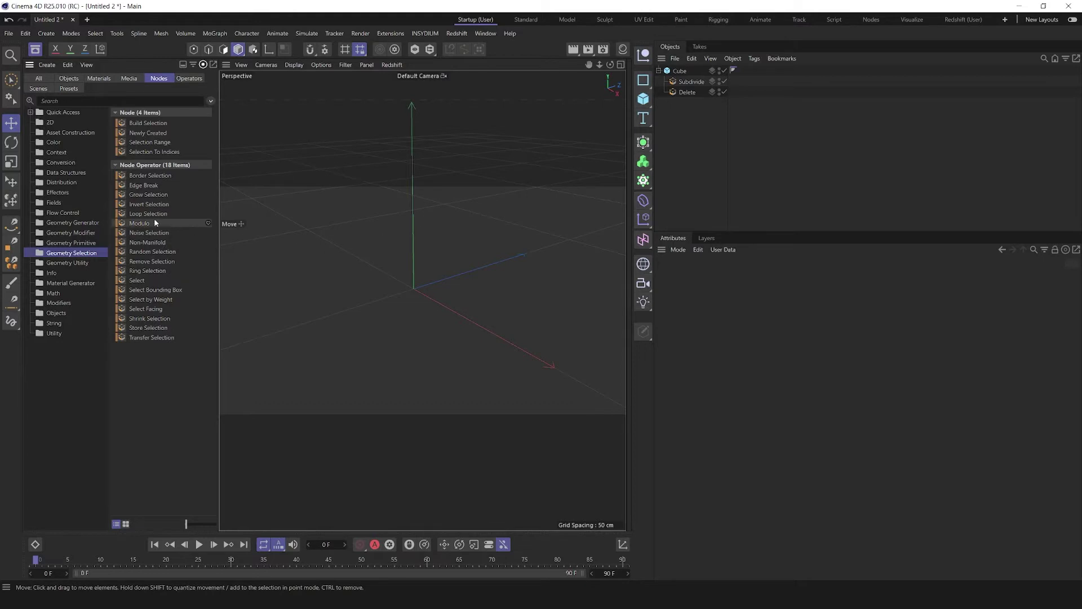
{"action": "left_click", "coordinate": [138, 225]}
{"action": "left_click_drag", "start_coordinate": [138, 227], "coordinate": [698, 93]}
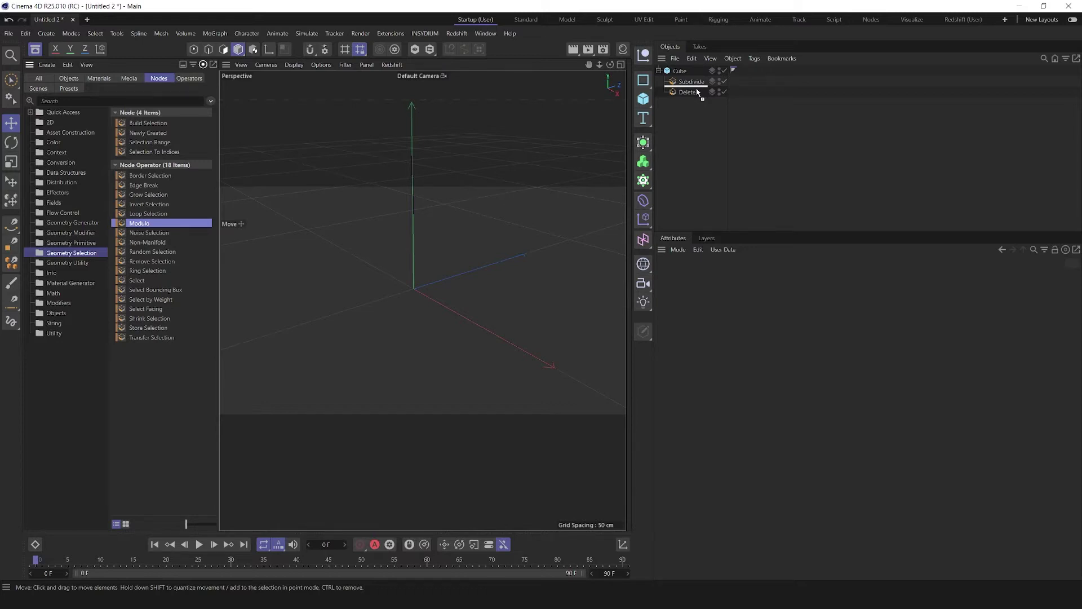
{"action": "left_click_drag", "start_coordinate": [697, 91], "coordinate": [698, 92]}
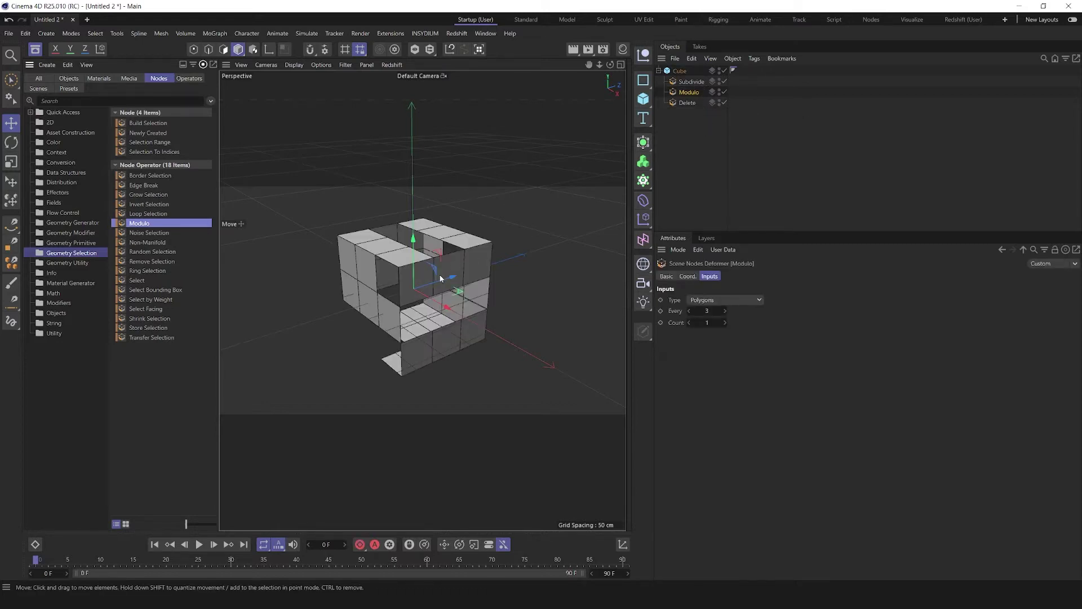
Step: Try Modulo with Count 2 and with Every 4, restoring Count to 1 and Every to 3
{"action": "left_click", "coordinate": [690, 82]}
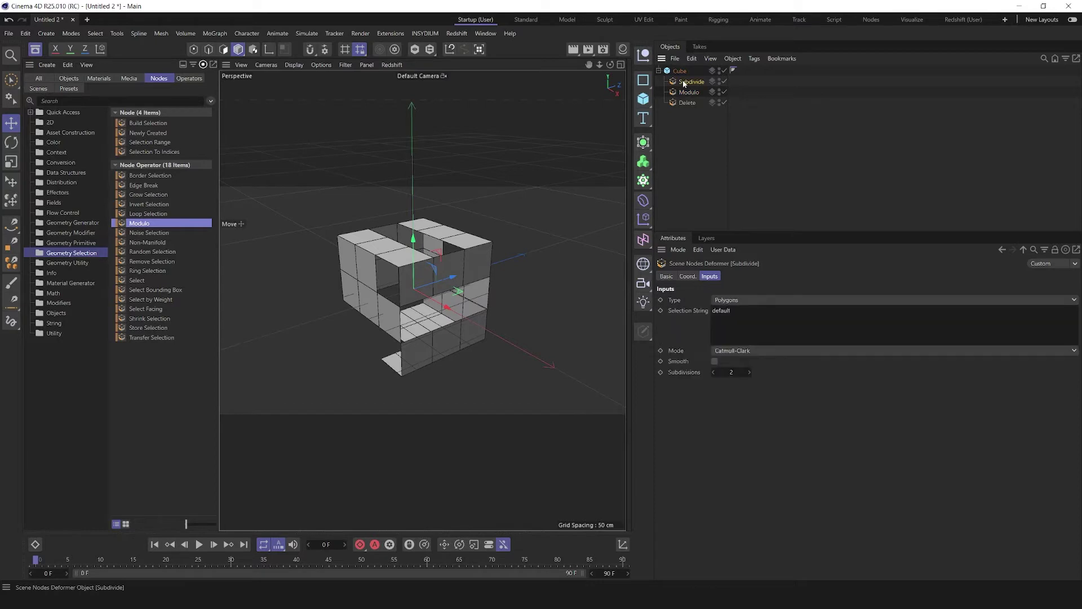
{"action": "left_click", "coordinate": [686, 92]}
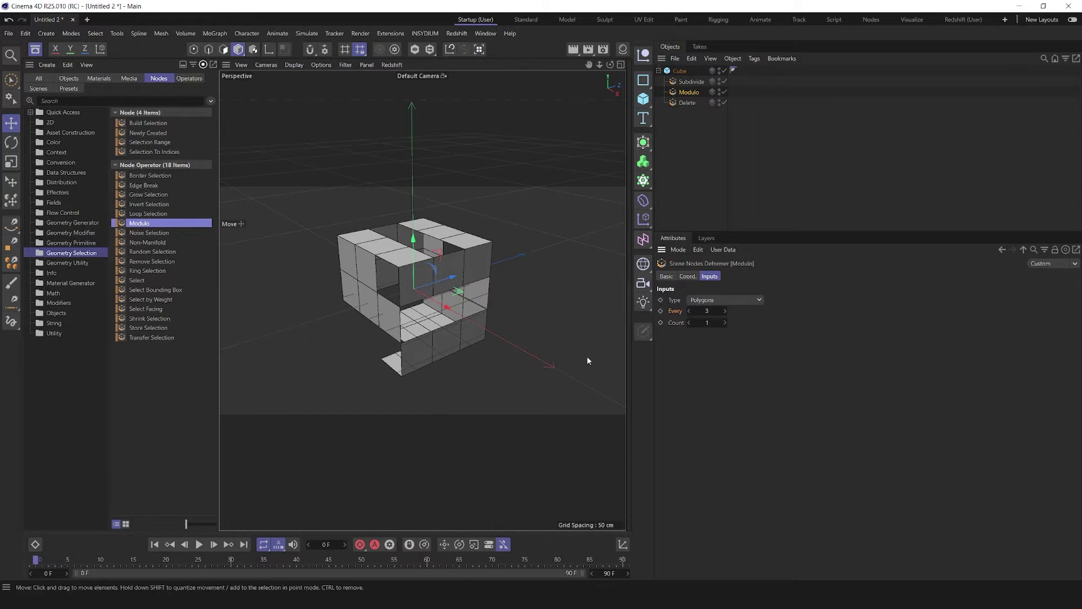
{"action": "left_click", "coordinate": [725, 323]}
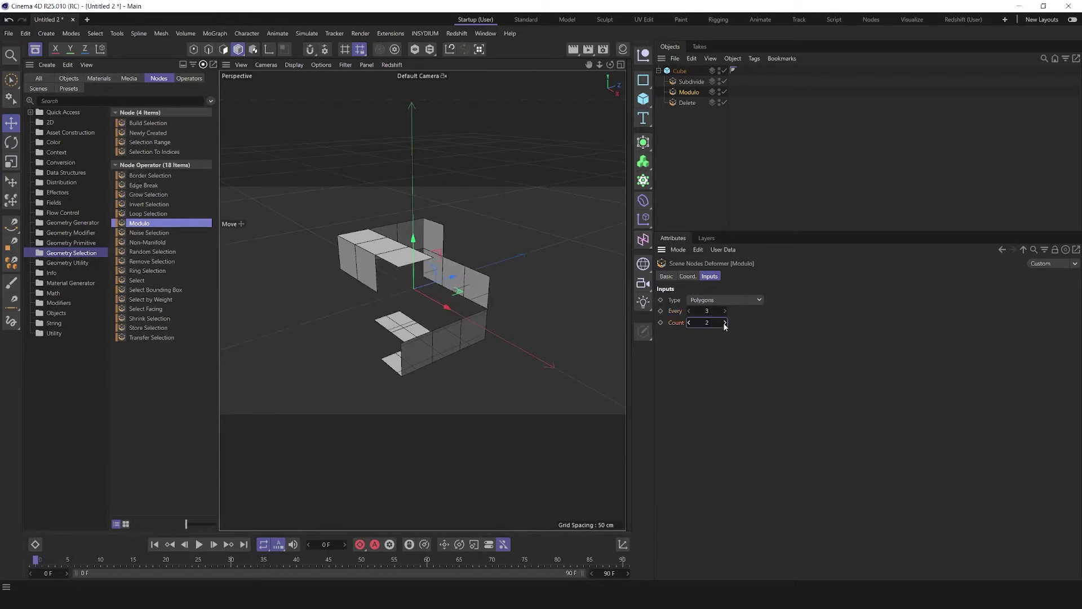
{"action": "left_click", "coordinate": [688, 322]}
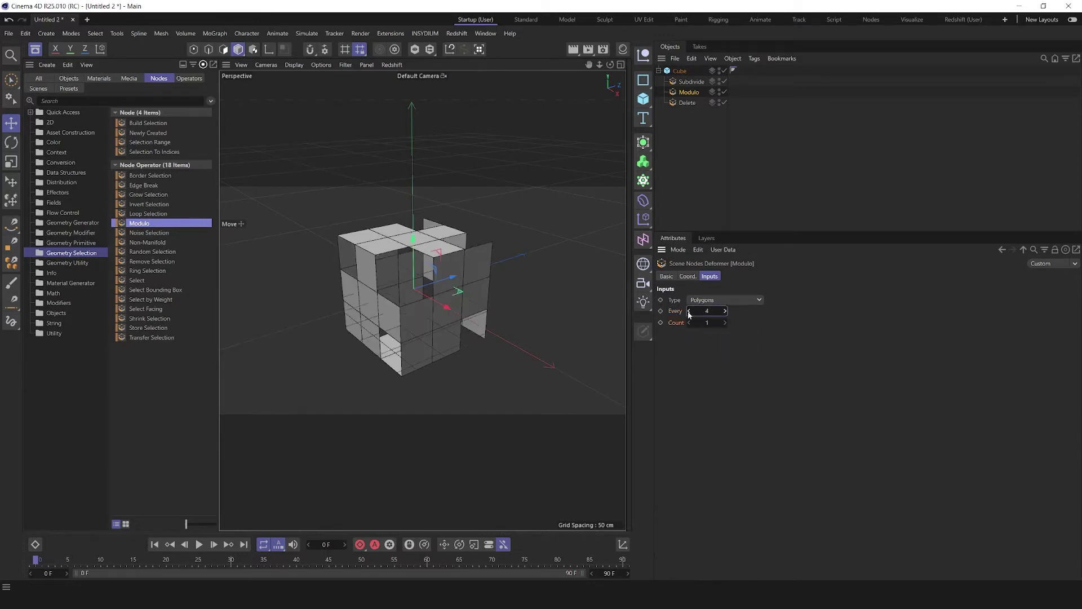
Step: Try 3 Subdivisions on the Subdivide operator, return the value to 2, and deselect the operator
{"action": "left_click", "coordinate": [691, 81]}
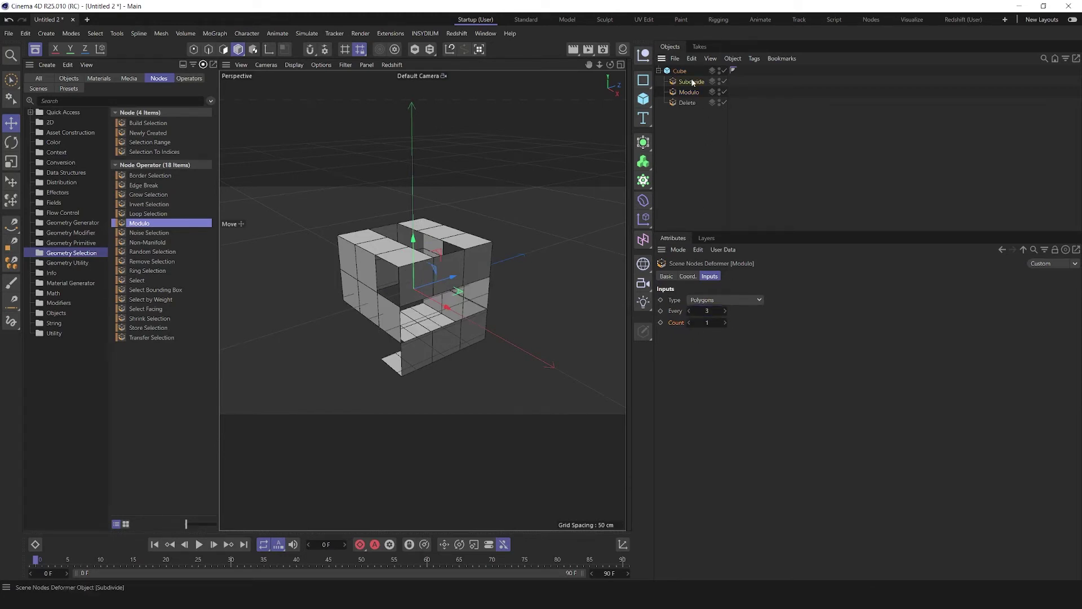
{"action": "left_click", "coordinate": [750, 372]}
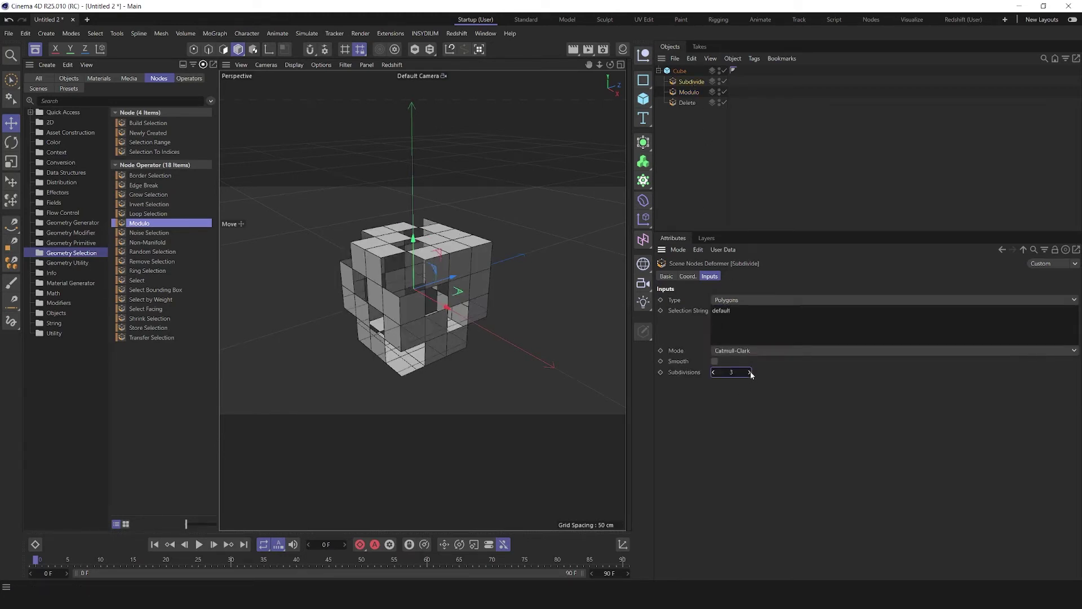
{"action": "left_click", "coordinate": [713, 372]}
{"action": "left_click", "coordinate": [696, 92]}
{"action": "left_click", "coordinate": [698, 84]}
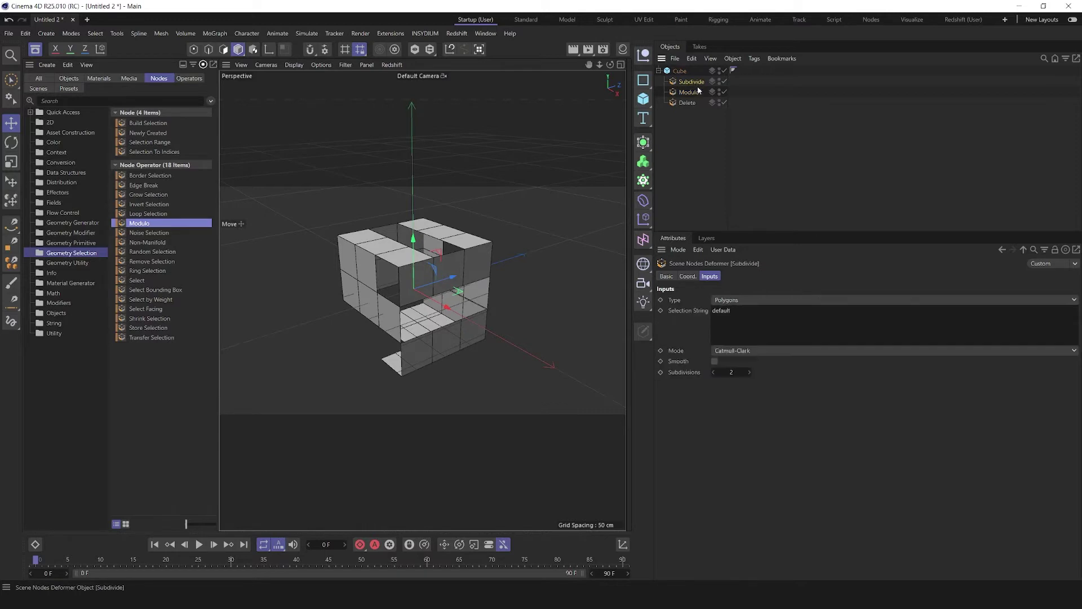
{"action": "left_click", "coordinate": [749, 372]}
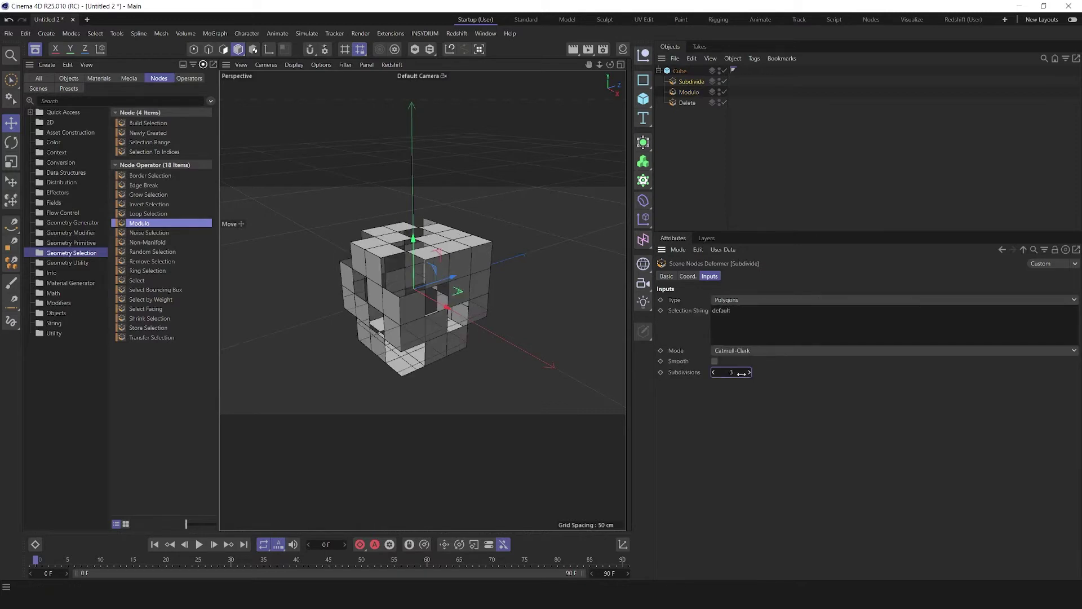
{"action": "left_click", "coordinate": [714, 372]}
{"action": "left_click", "coordinate": [745, 222]}
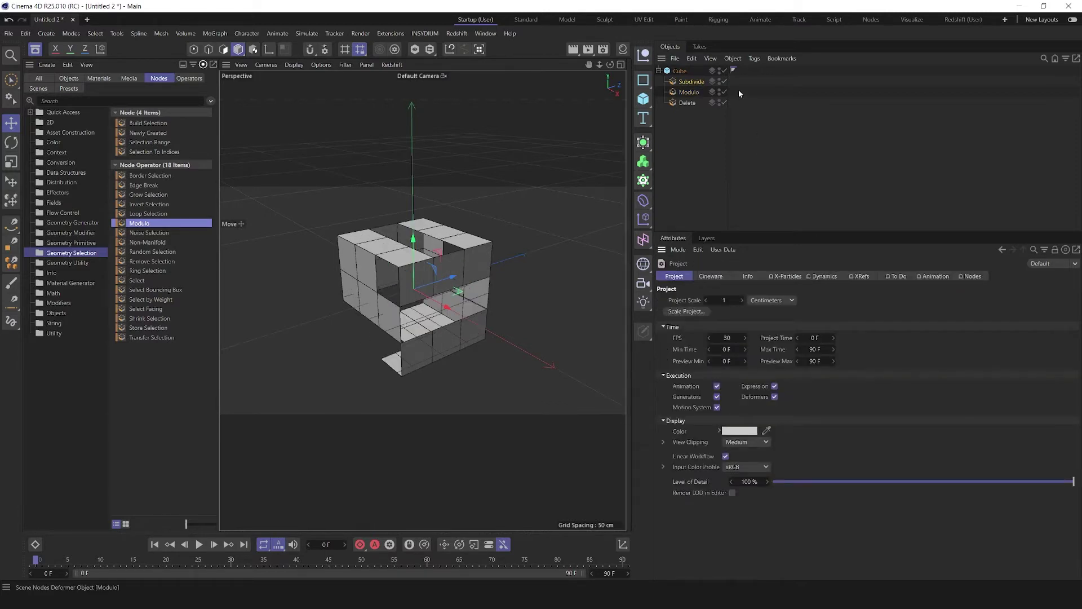
Step: Set Modulo's Every value to 2, keeping its Count at 1
{"action": "left_click", "coordinate": [694, 93]}
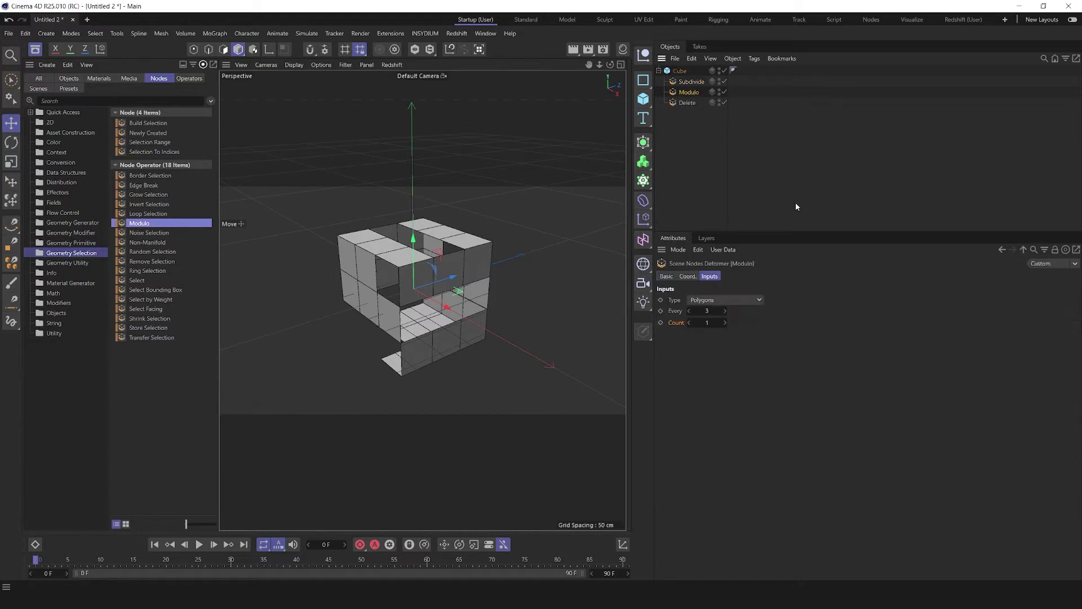
{"action": "left_click", "coordinate": [706, 310]}
{"action": "type", "text": "2"}
{"action": "key", "text": "Return"}
{"action": "left_click", "coordinate": [708, 321]}
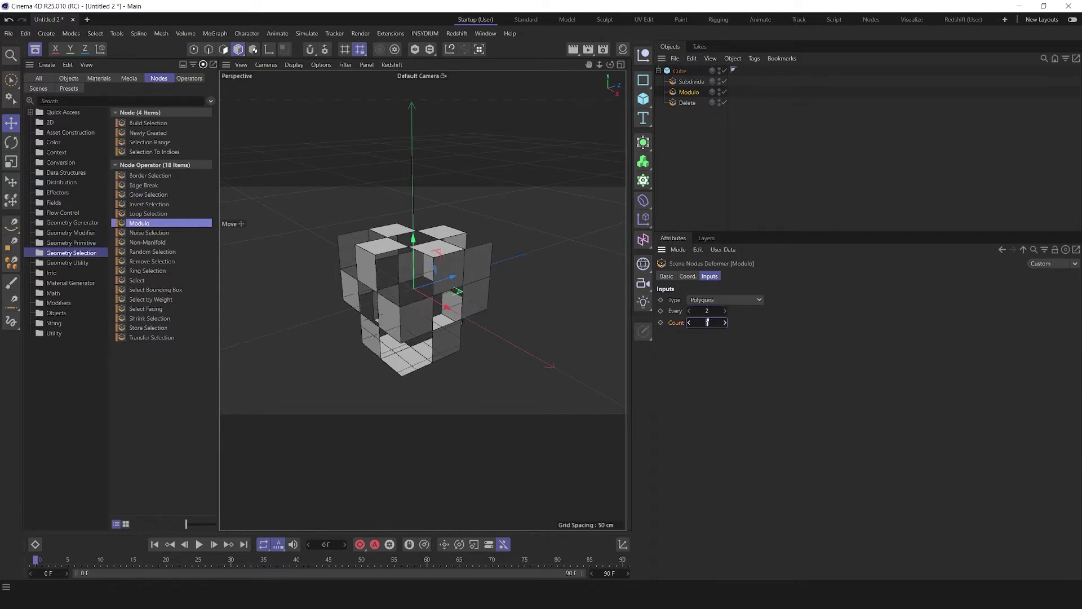
Step: Test the Modulo pattern with Subdivide at 3 and at lower Subdivisions, and return the value to 2
{"action": "left_click", "coordinate": [693, 104]}
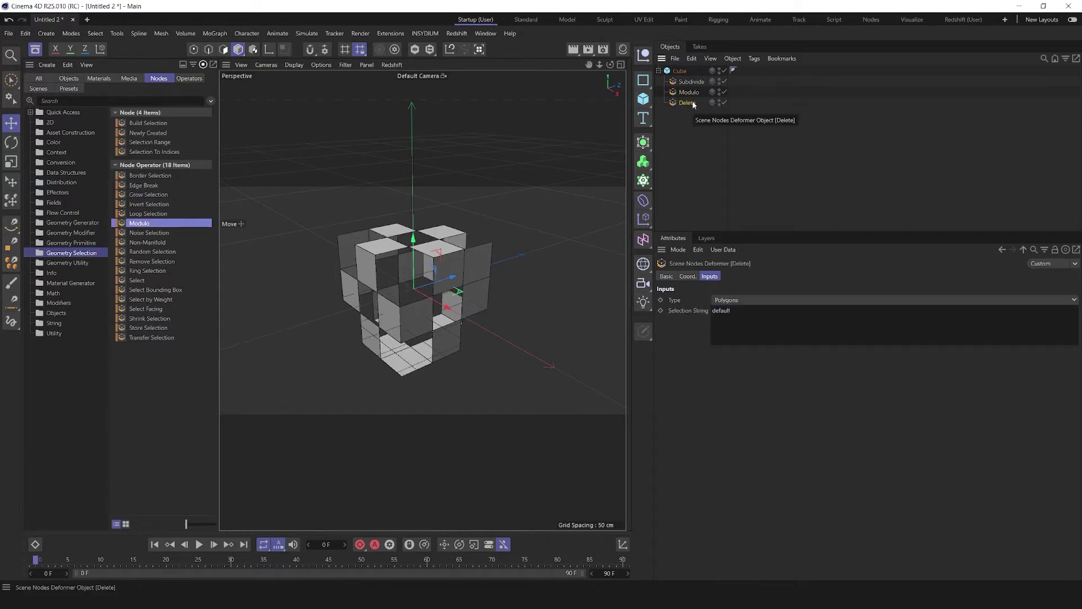
{"action": "left_click", "coordinate": [690, 84]}
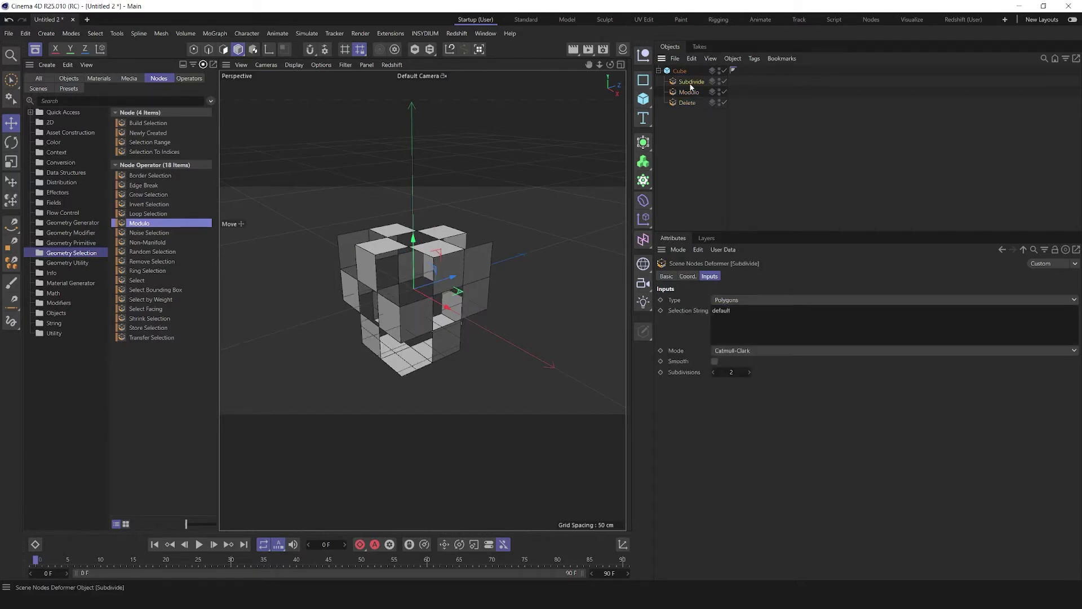
{"action": "left_click", "coordinate": [750, 372]}
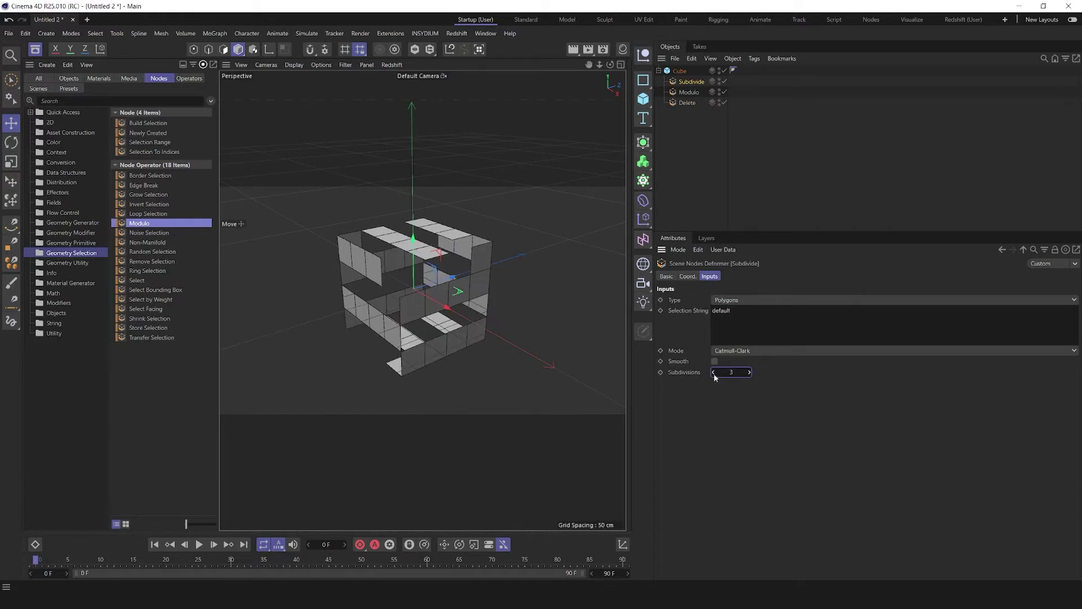
{"action": "left_click", "coordinate": [714, 373]}
{"action": "left_click", "coordinate": [713, 373]}
{"action": "left_click", "coordinate": [750, 372]}
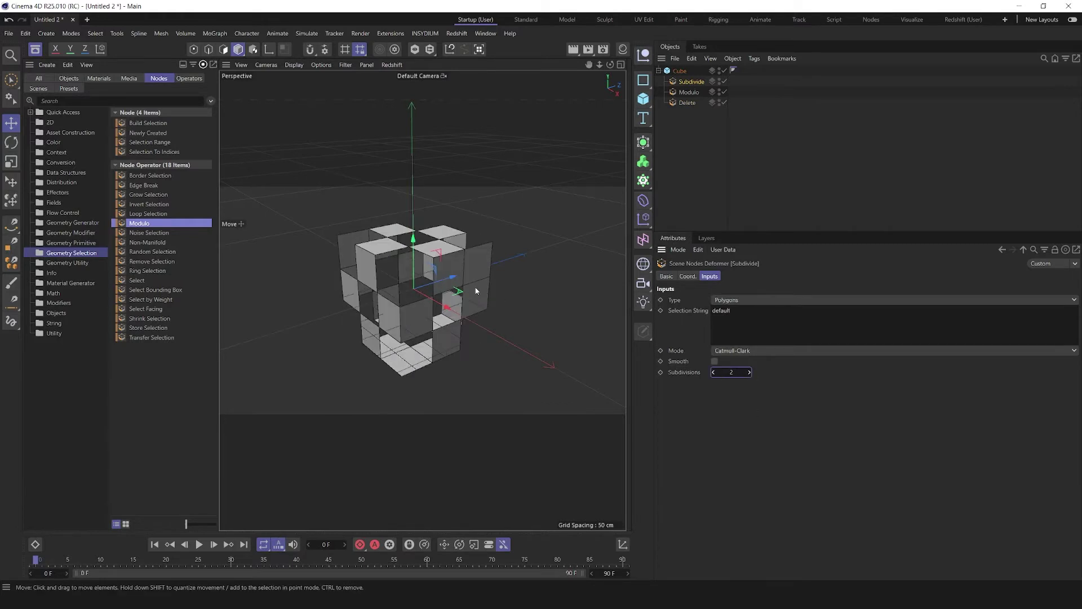
Step: Inspect the cube from other angles, add a Cloner, and make the cube its child
{"action": "left_click", "coordinate": [448, 297]}
{"action": "left_click_drag", "start_coordinate": [448, 297], "coordinate": [431, 245], "text": "alt"}
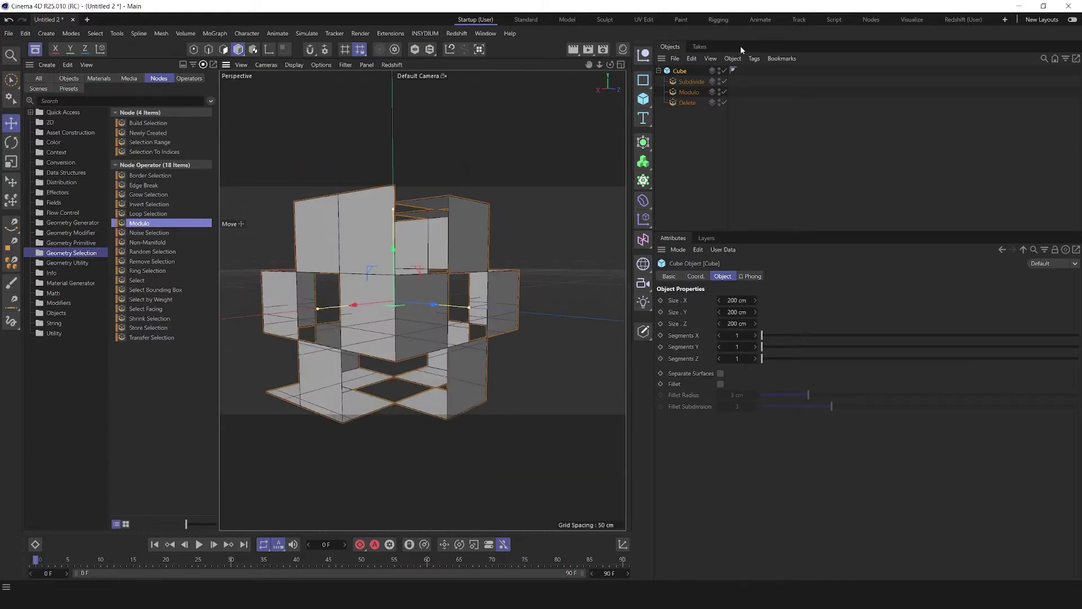
{"action": "right_click_drag", "start_coordinate": [451, 310], "coordinate": [415, 327], "text": "alt"}
{"action": "left_click_drag", "start_coordinate": [360, 351], "coordinate": [460, 305], "text": "alt"}
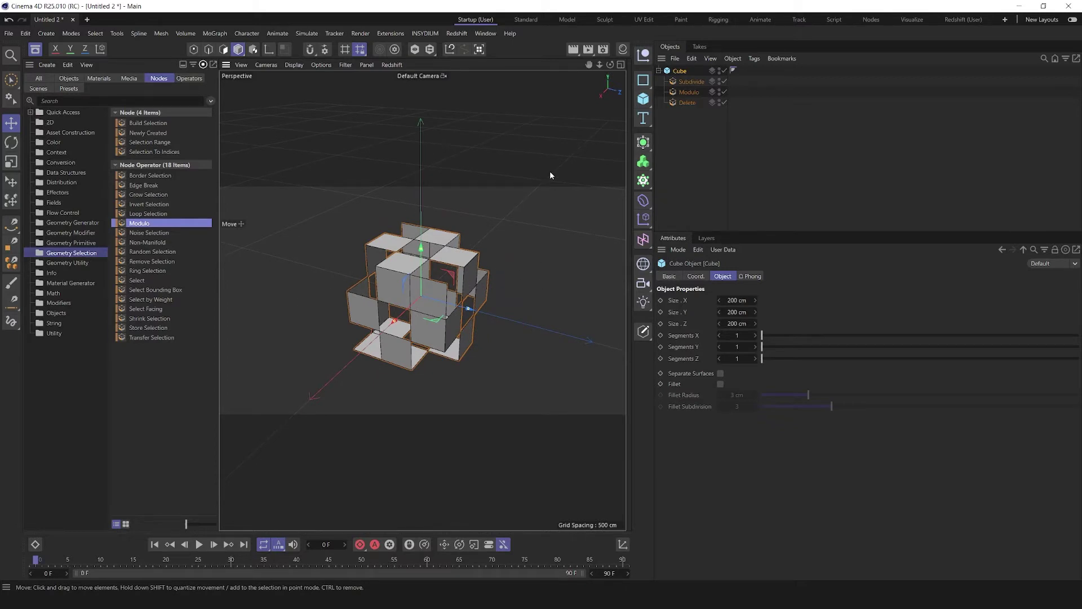
{"action": "left_click", "coordinate": [643, 181]}
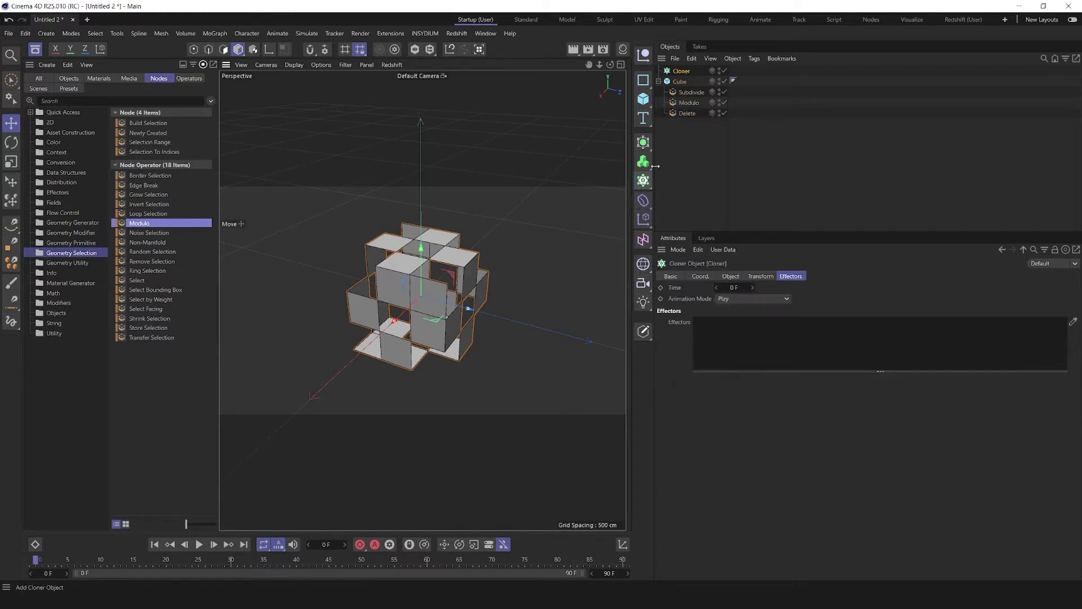
{"action": "left_click_drag", "start_coordinate": [679, 81], "coordinate": [683, 72]}
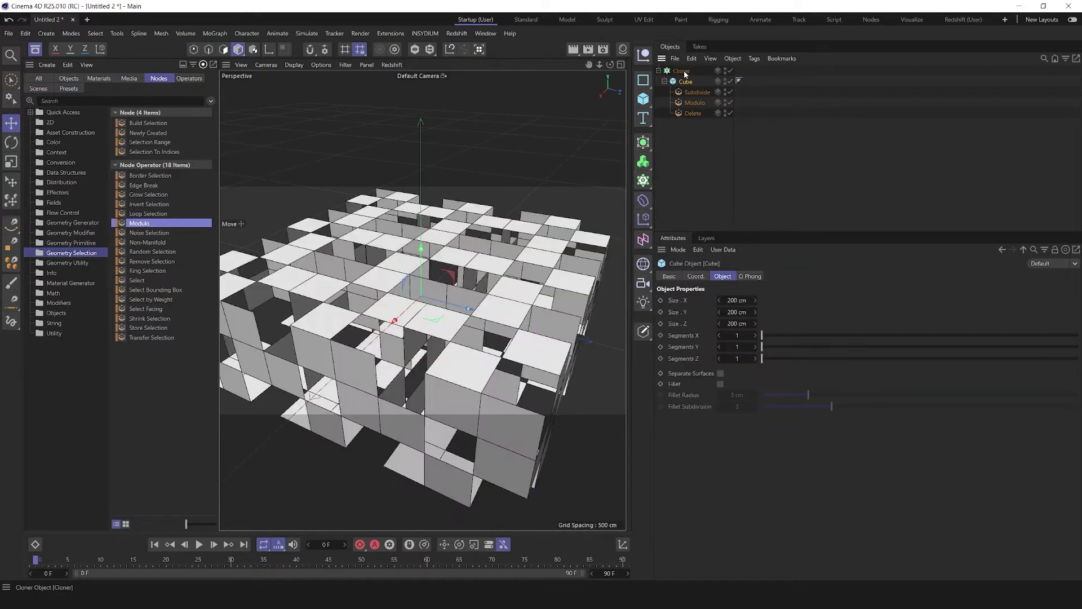
Step: Set the Cloner's Mode to Linear and its Count to 30
{"action": "left_click", "coordinate": [683, 72]}
{"action": "left_click", "coordinate": [731, 277]}
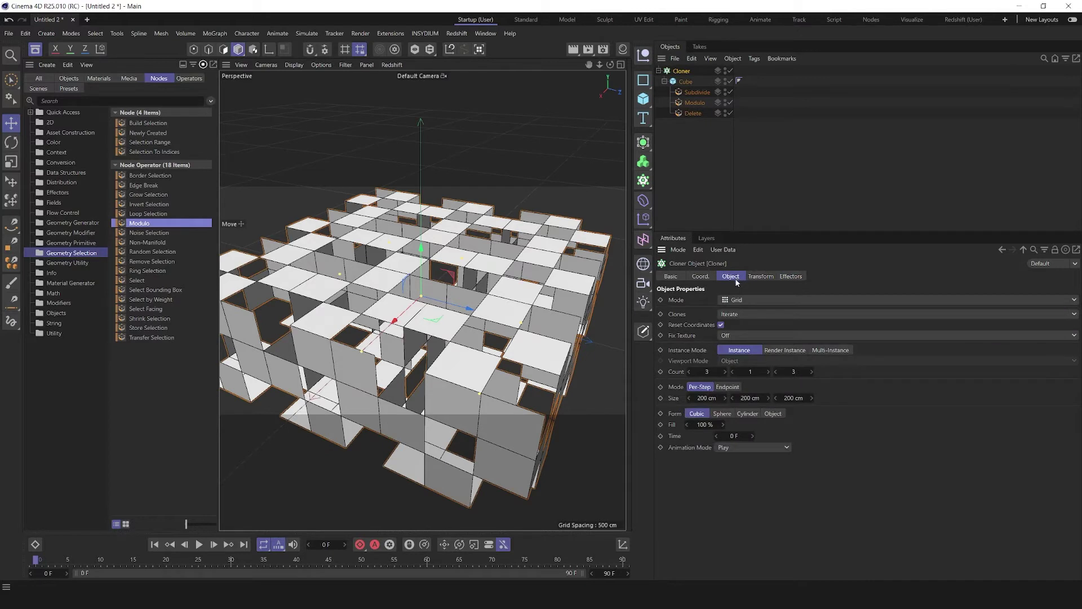
{"action": "left_click", "coordinate": [743, 303]}
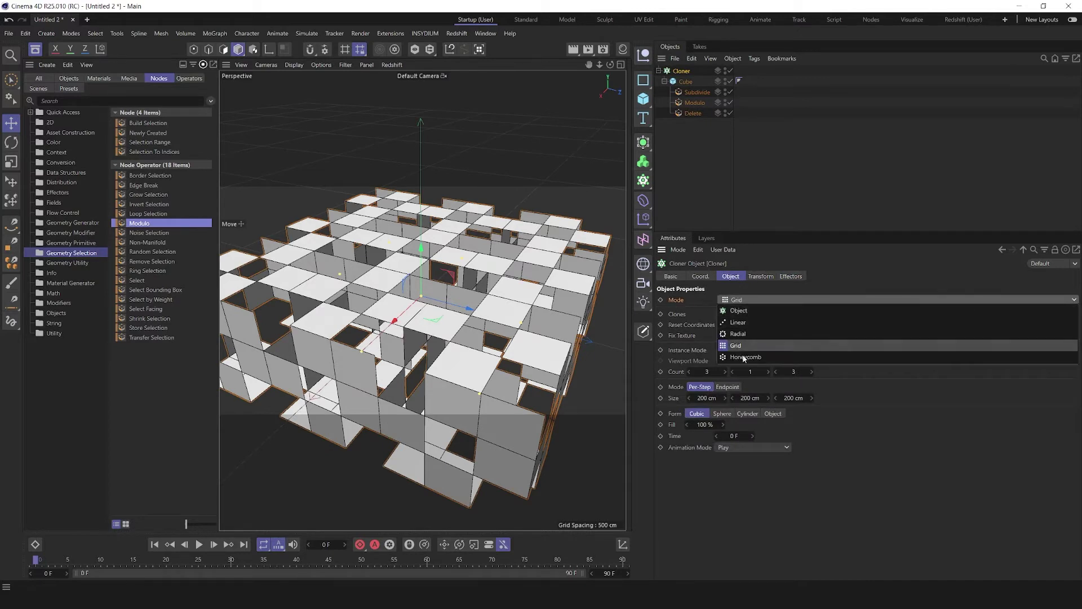
{"action": "left_click", "coordinate": [742, 323]}
{"action": "left_click", "coordinate": [712, 371]}
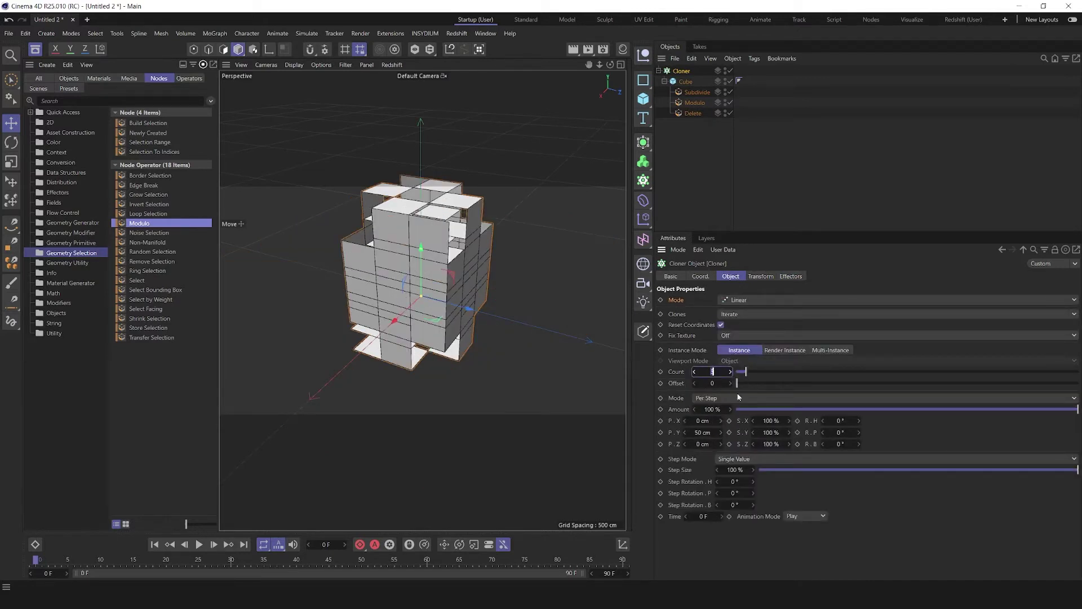
{"action": "type", "text": "30"}
{"action": "key", "text": "Return"}
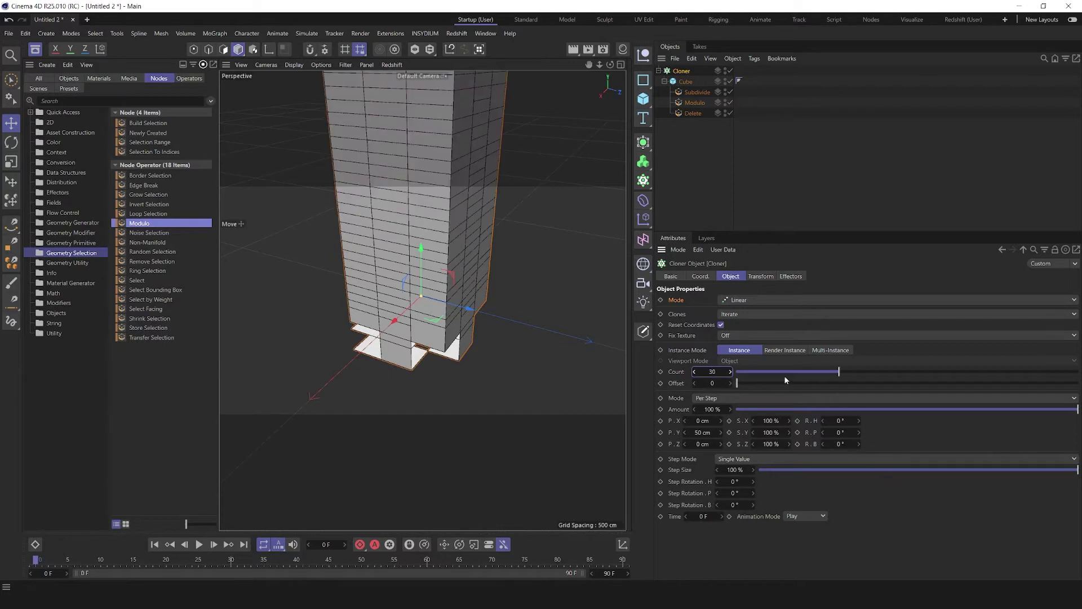
Step: Set the Cloner's per-step P.Y offset to 0 cm
{"action": "left_click", "coordinate": [702, 432]}
{"action": "type", "text": "0"}
{"action": "key", "text": "Return"}
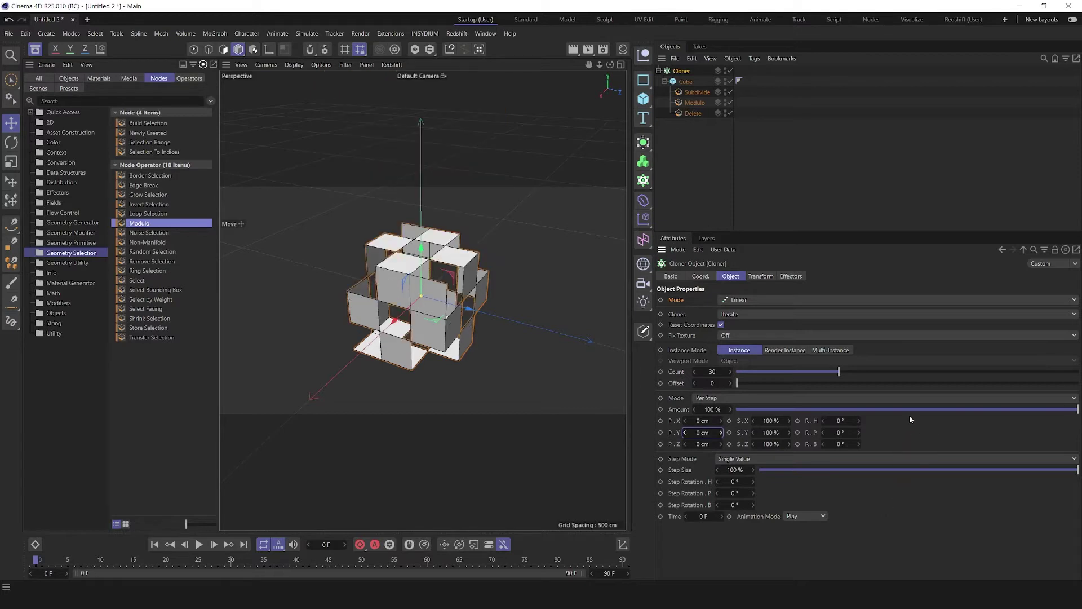
Step: Add a Step effector to the Cloner and inspect the scaled clones from another angle
{"action": "left_click", "coordinate": [642, 224]}
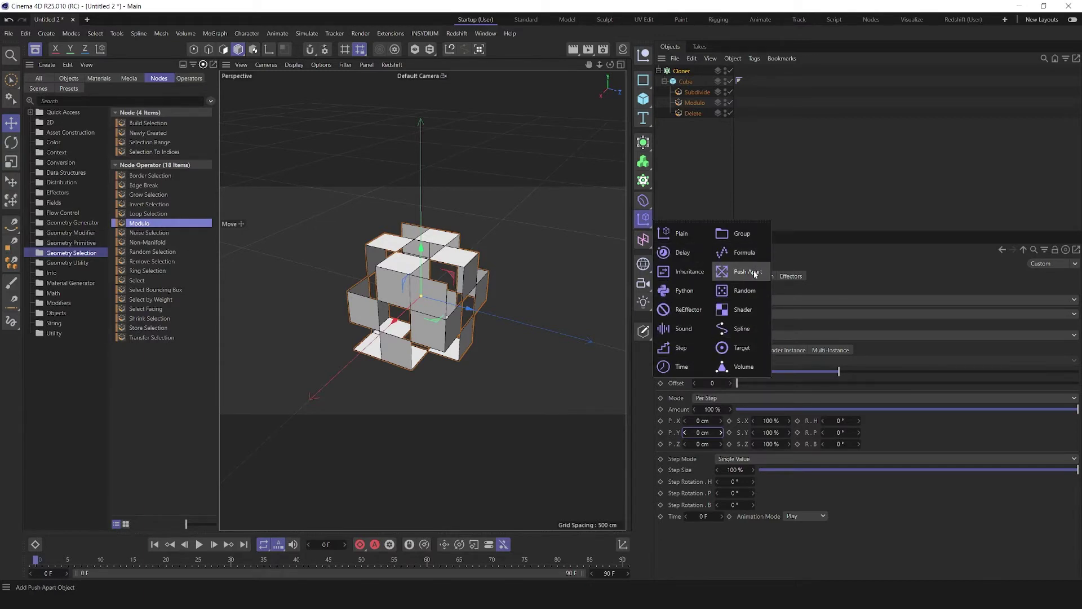
{"action": "left_click", "coordinate": [676, 348]}
{"action": "left_click", "coordinate": [458, 275]}
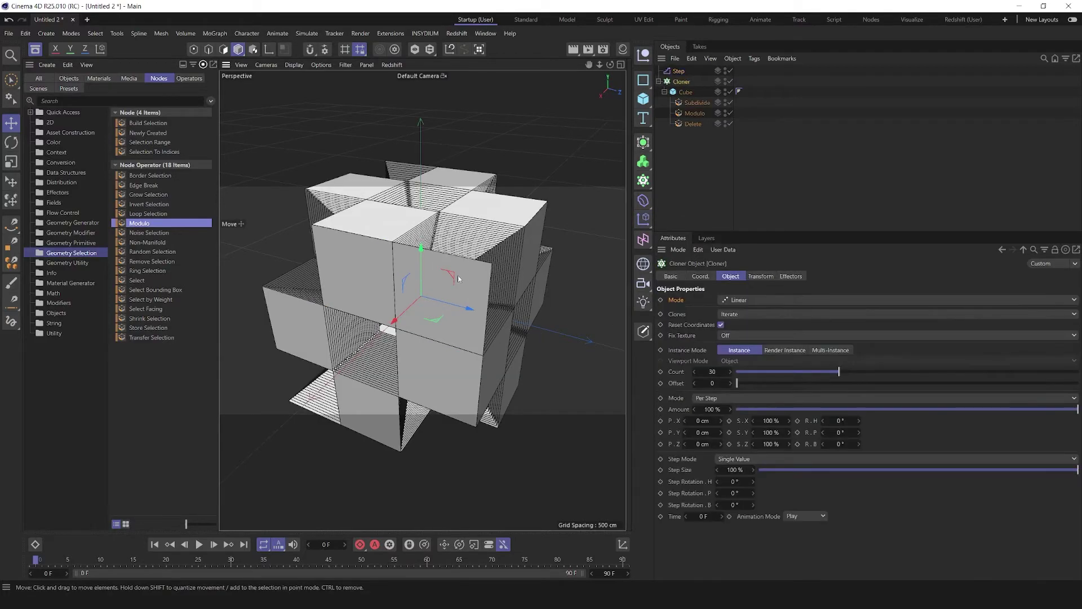
{"action": "left_click_drag", "start_coordinate": [346, 271], "coordinate": [412, 333], "text": "alt"}
{"action": "scroll", "coordinate": [480, 317], "scroll_direction": "down", "scroll_amount": 4}
{"action": "middle_click_drag", "start_coordinate": [412, 334], "coordinate": [403, 326], "text": "alt"}
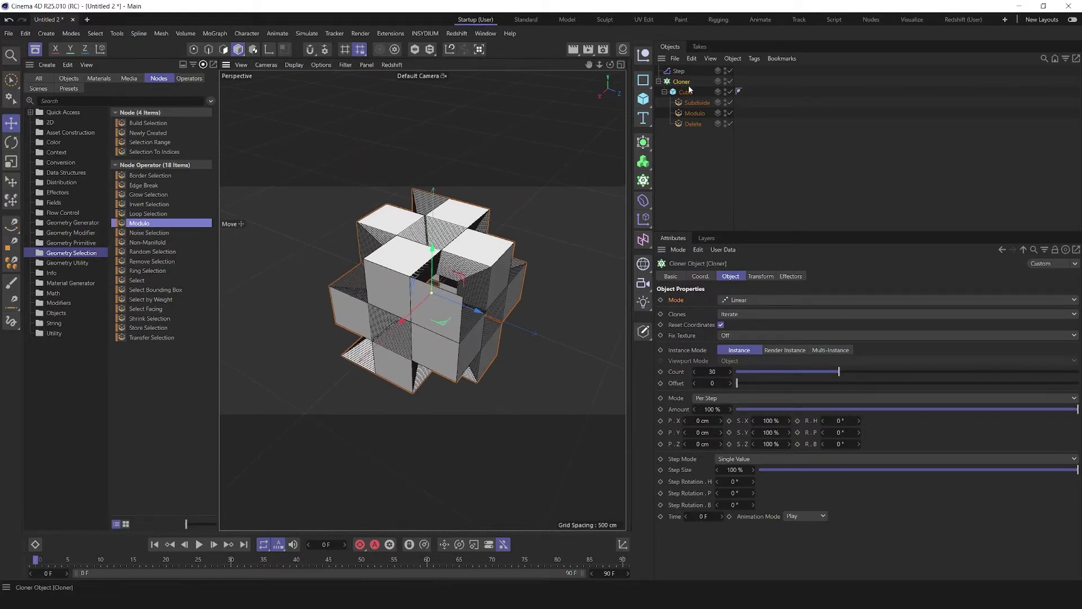
Step: Take the cube with its operators out of the Cloner, and delete the Step effector and the Cloner
{"action": "left_click_drag", "start_coordinate": [686, 92], "coordinate": [681, 77]}
{"action": "left_click", "coordinate": [679, 72]}
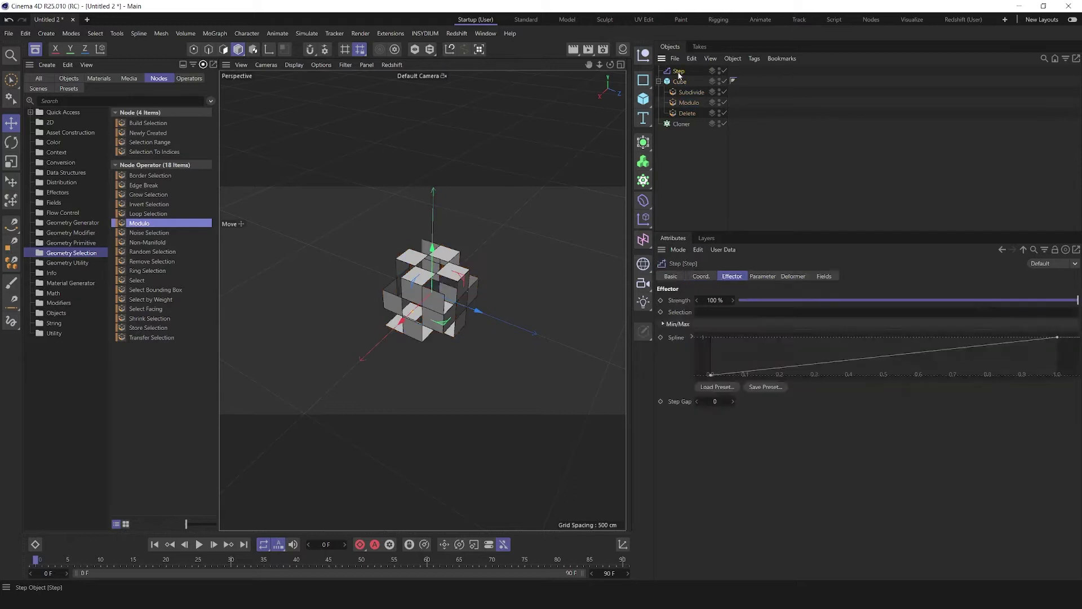
{"action": "key", "text": "Delete"}
{"action": "left_click", "coordinate": [680, 113]}
{"action": "key", "text": "Delete"}
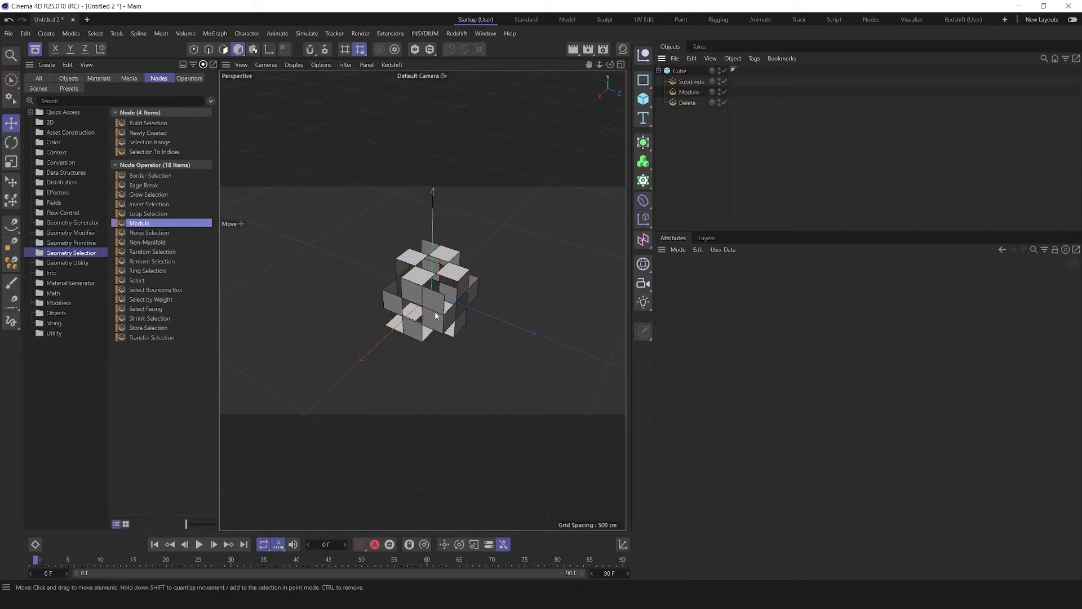
Step: Add a Geometry Clone operator from the Geometry Modifier nodes as a child of the cube, below Delete
{"action": "left_click", "coordinate": [427, 308]}
{"action": "scroll", "coordinate": [426, 308], "scroll_direction": "up", "scroll_amount": 8}
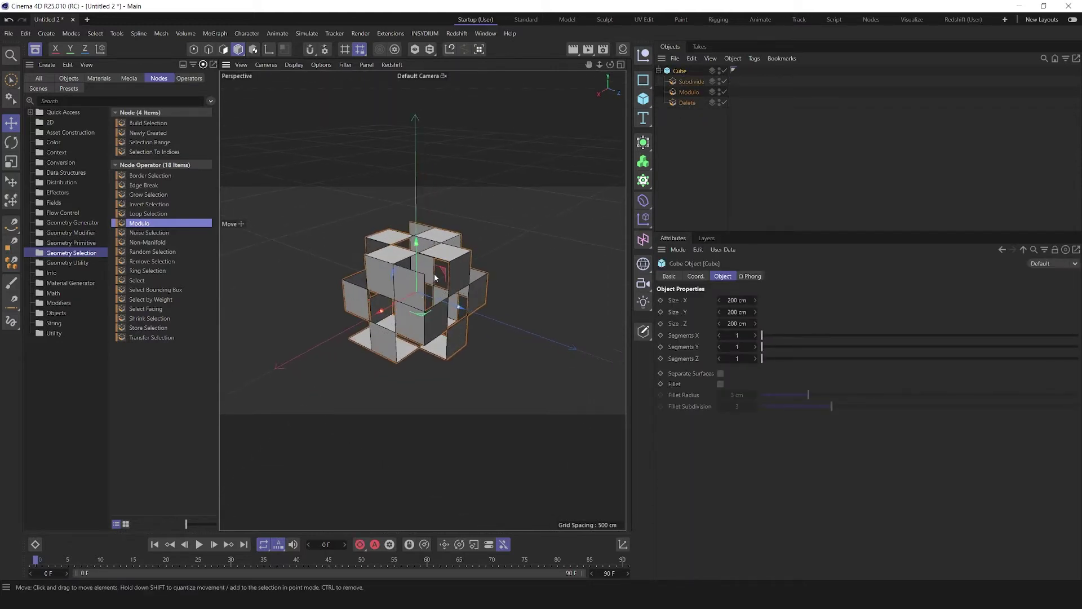
{"action": "middle_click_drag", "start_coordinate": [455, 275], "coordinate": [464, 277], "text": "alt"}
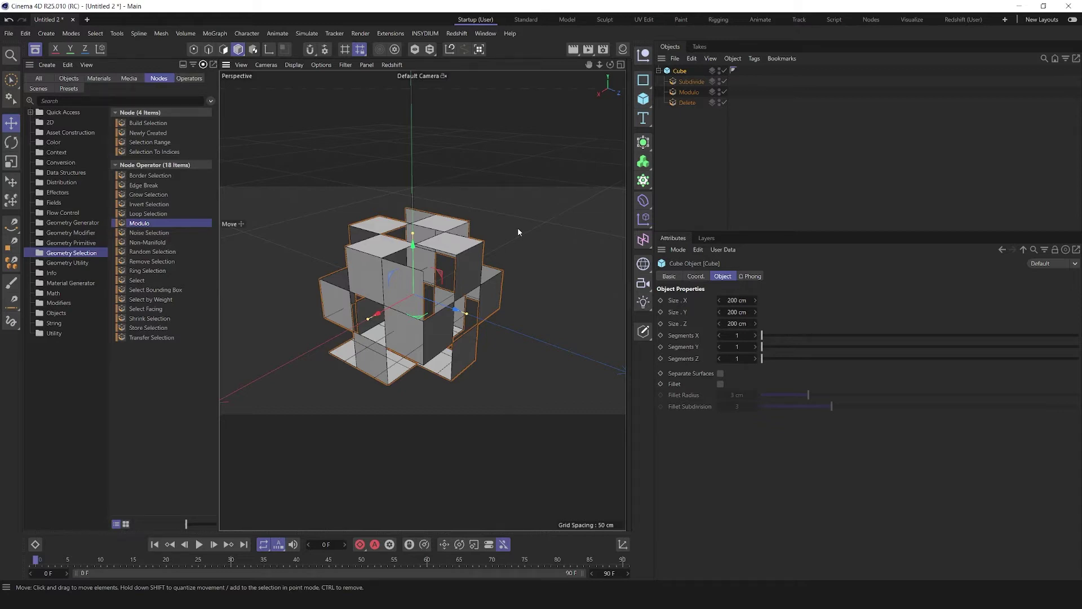
{"action": "left_click", "coordinate": [82, 233]}
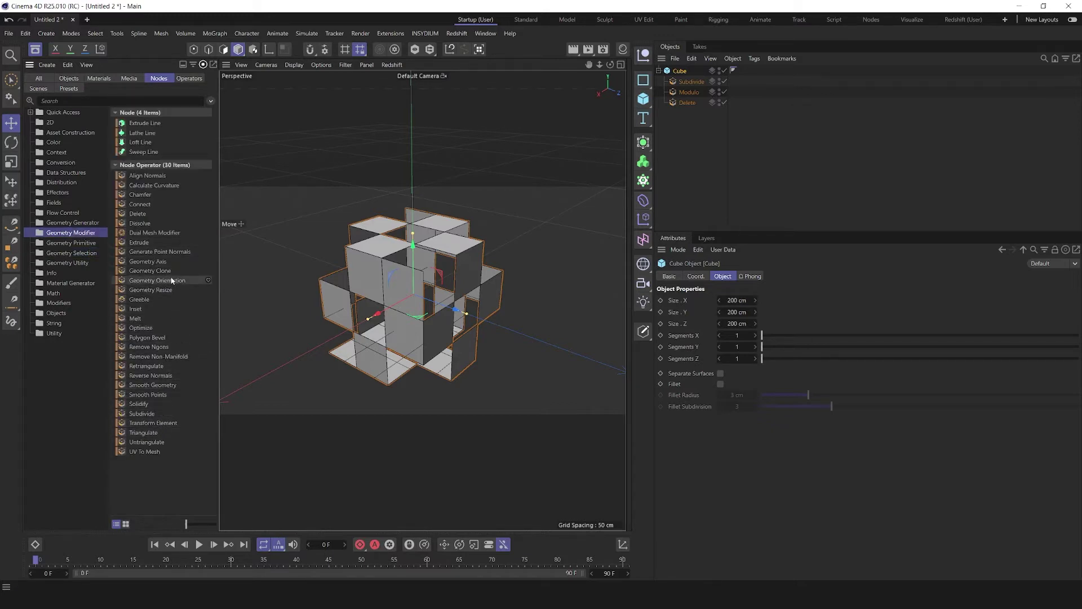
{"action": "mouse_move", "coordinate": [160, 271]}
{"action": "left_mouse_down"}
{"action": "mouse_move", "coordinate": [366, 223]}
{"action": "mouse_move", "coordinate": [696, 107]}
{"action": "left_mouse_up"}
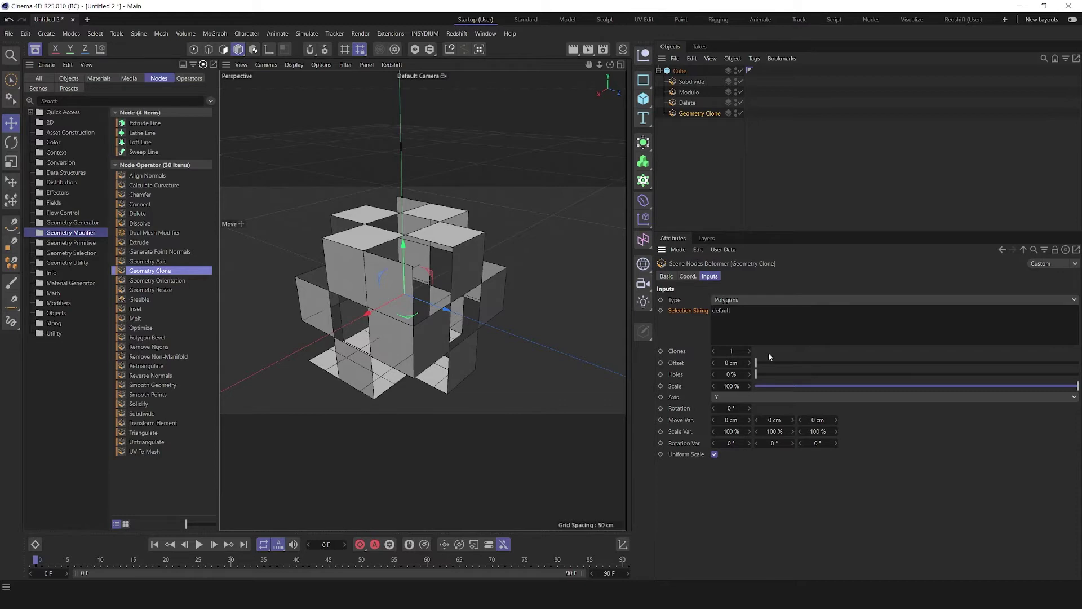
Step: Set the Geometry Clone's Clones to 30 and its Scale to 30 %
{"action": "left_click", "coordinate": [731, 351]}
{"action": "type", "text": "30"}
{"action": "mouse_move", "coordinate": [759, 365]}
{"action": "left_mouse_down"}
{"action": "mouse_move", "coordinate": [1031, 363]}
{"action": "mouse_move", "coordinate": [743, 368]}
{"action": "left_mouse_up"}
{"action": "double_click", "coordinate": [744, 386]}
{"action": "type", "text": "30"}
{"action": "key", "text": "Return"}
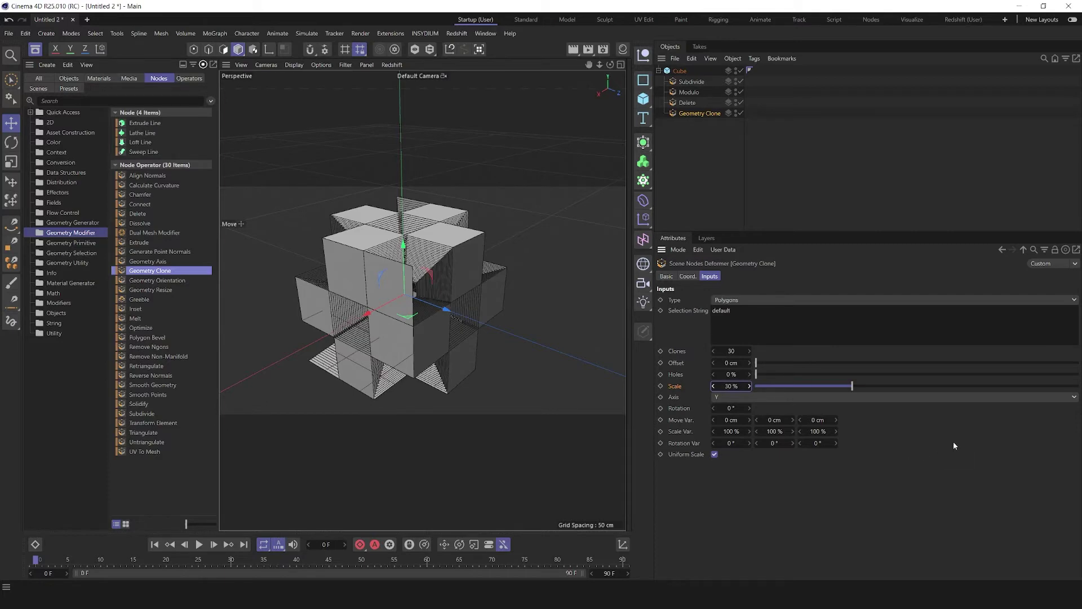
{"action": "mouse_move", "coordinate": [429, 311]}
{"action": "left_mouse_down", "text": "alt"}
{"action": "mouse_move", "coordinate": [327, 216]}
{"action": "mouse_move", "coordinate": [496, 299]}
{"action": "mouse_move", "coordinate": [581, 365]}
{"action": "mouse_move", "coordinate": [451, 330]}
{"action": "mouse_move", "coordinate": [385, 274]}
{"action": "mouse_move", "coordinate": [413, 282]}
{"action": "mouse_move", "coordinate": [284, 237]}
{"action": "mouse_move", "coordinate": [235, 239]}
{"action": "mouse_move", "coordinate": [361, 241]}
{"action": "left_mouse_up", "text": "alt"}
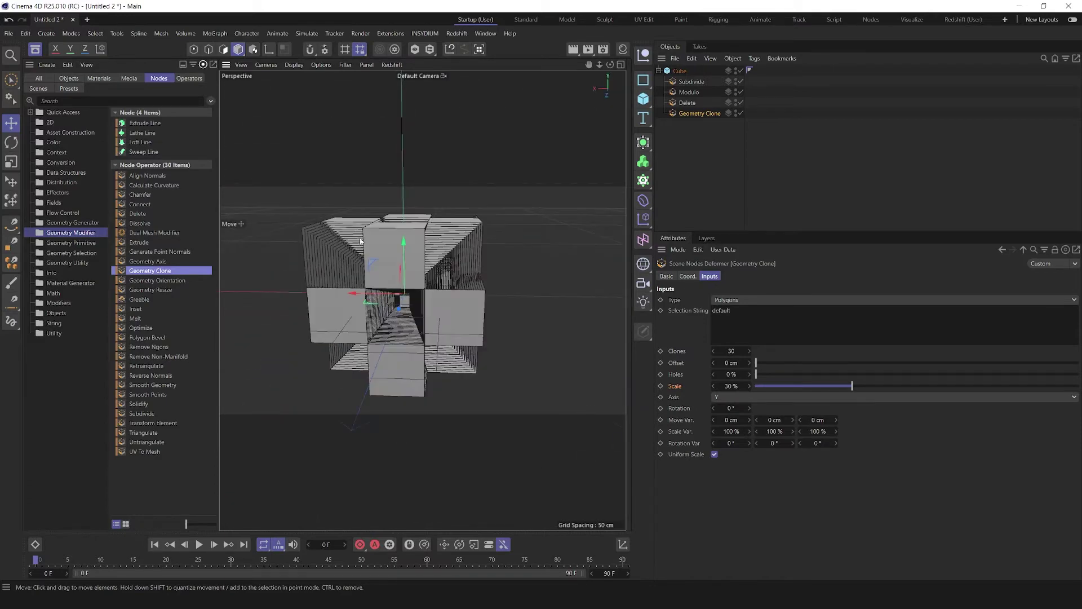
Step: Test the Modulo operator with Every at 3 and a higher Count, restoring Every to 2 and Count to 1
{"action": "left_click", "coordinate": [690, 92]}
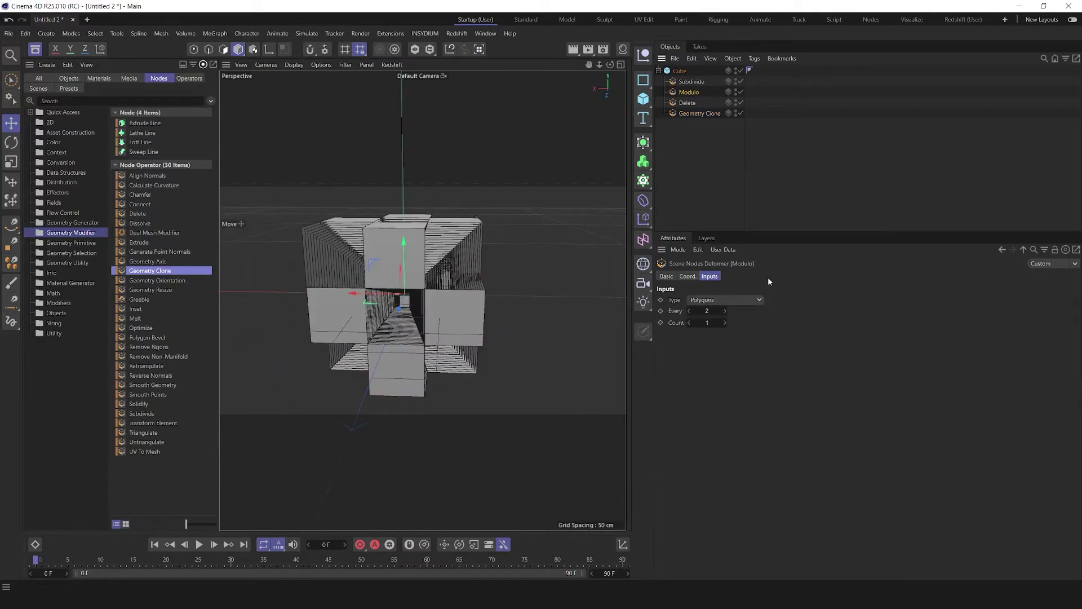
{"action": "left_click", "coordinate": [691, 311]}
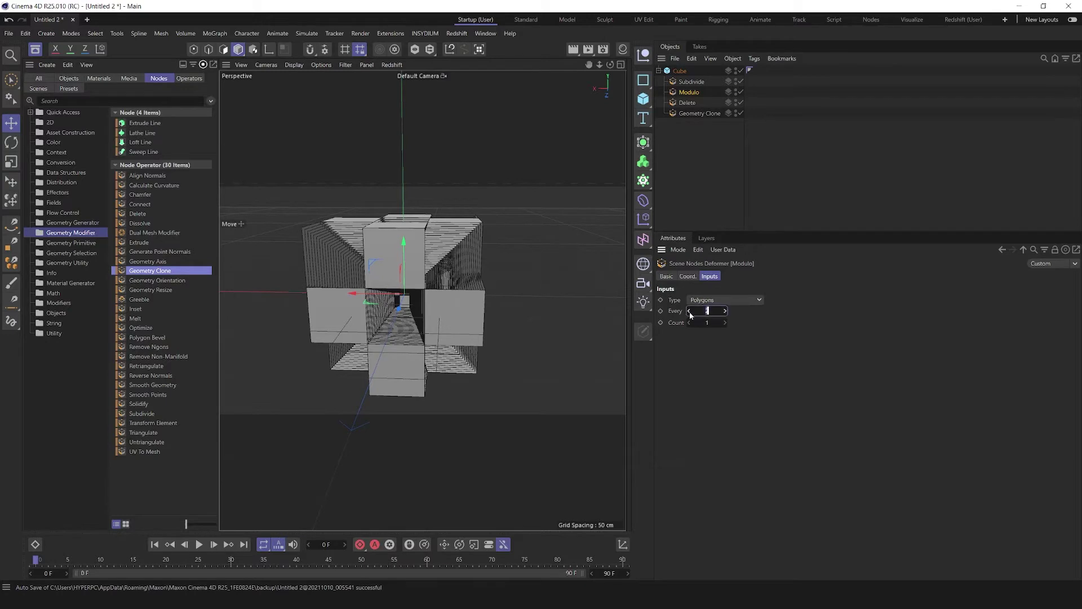
{"action": "left_click", "coordinate": [725, 312]}
{"action": "left_click", "coordinate": [725, 312]}
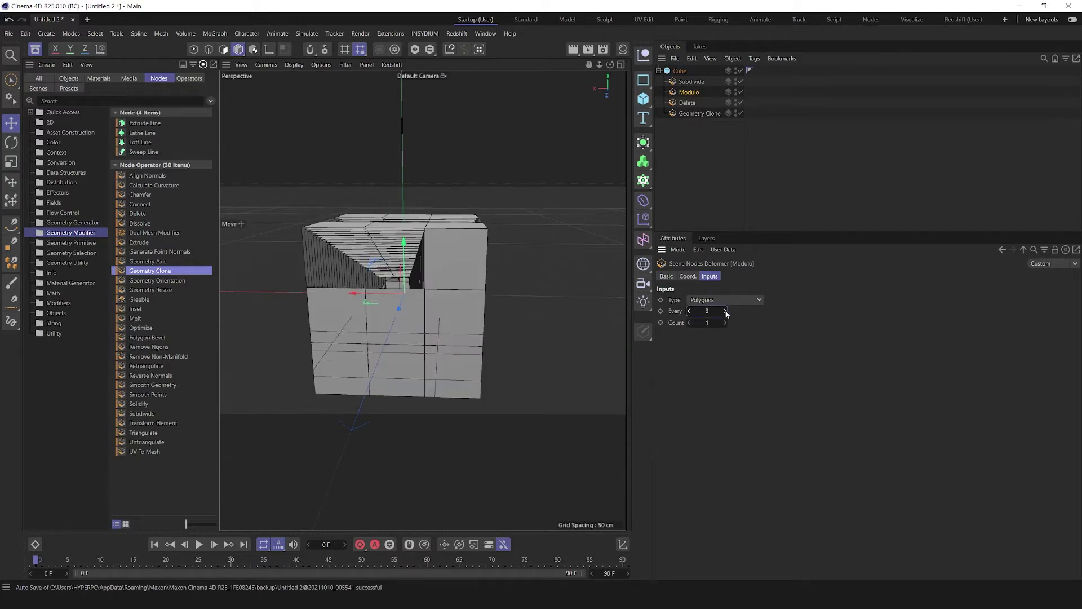
{"action": "left_click", "coordinate": [689, 311]}
{"action": "left_click", "coordinate": [725, 323]}
{"action": "left_click", "coordinate": [688, 323]}
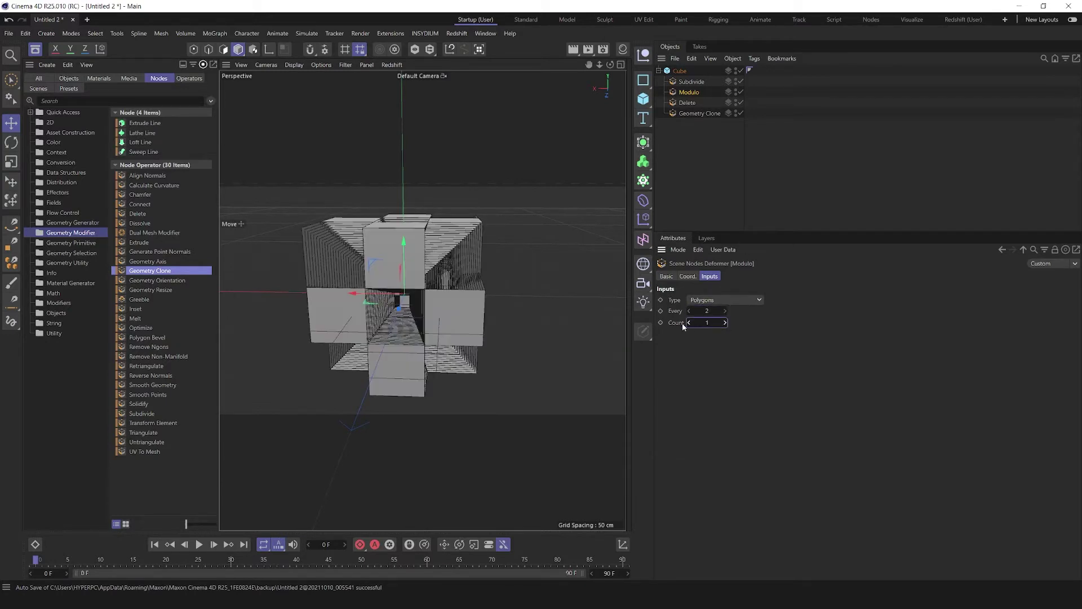
{"action": "left_click_drag", "start_coordinate": [468, 285], "coordinate": [381, 315], "text": "alt"}
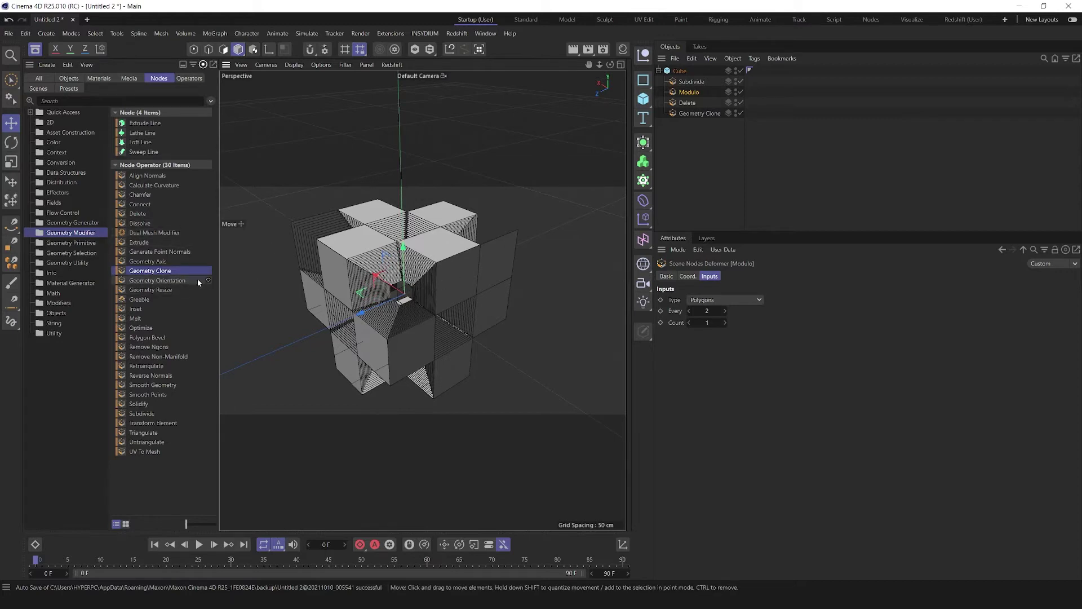
{"action": "left_click", "coordinate": [442, 312]}
{"action": "left_click_drag", "start_coordinate": [445, 306], "coordinate": [463, 256], "text": "alt"}
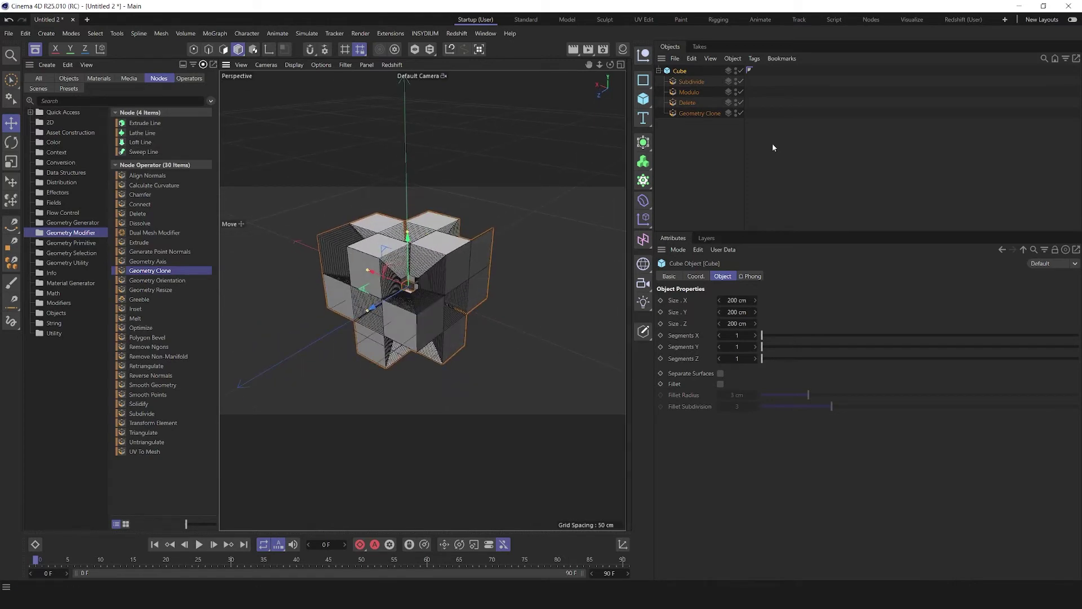
Step: Set the Geometry Clone's Selection String to 1-20 and inspect the cloned polygons up close
{"action": "left_click", "coordinate": [699, 113]}
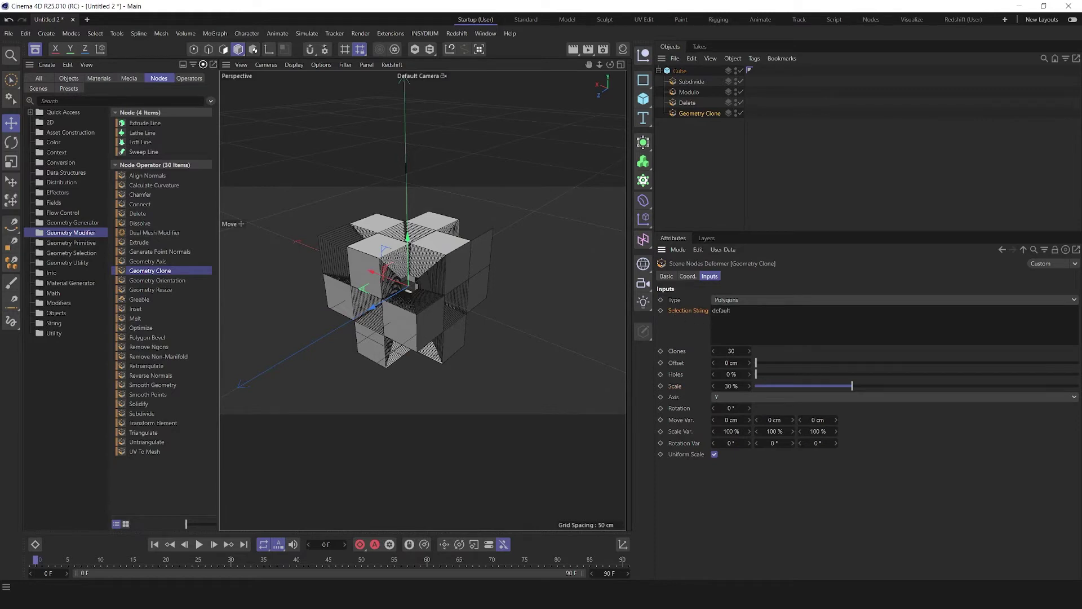
{"action": "left_click_drag", "start_coordinate": [731, 311], "coordinate": [549, 305]}
{"action": "type", "text": "1"}
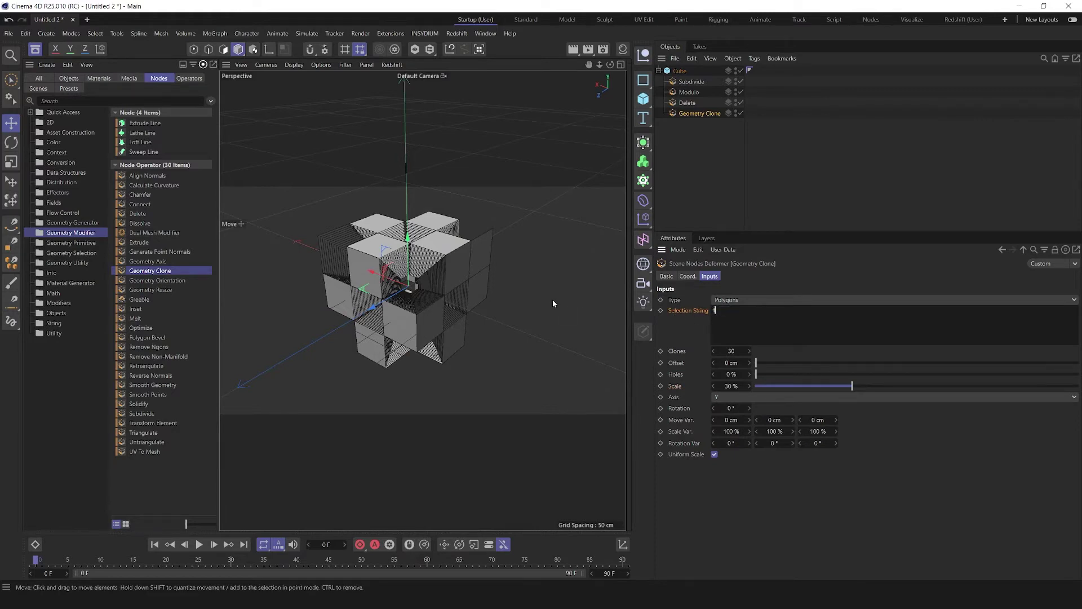
{"action": "type", "text": "-20"}
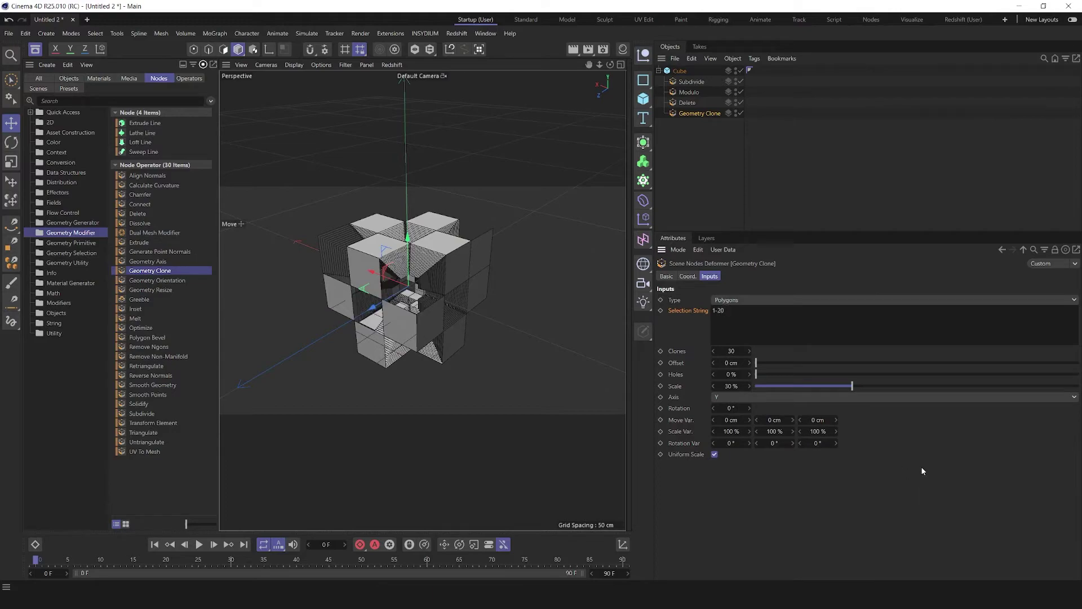
{"action": "left_click_drag", "start_coordinate": [396, 289], "coordinate": [536, 336], "text": "alt"}
{"action": "scroll", "coordinate": [448, 297], "scroll_direction": "up", "scroll_amount": 8}
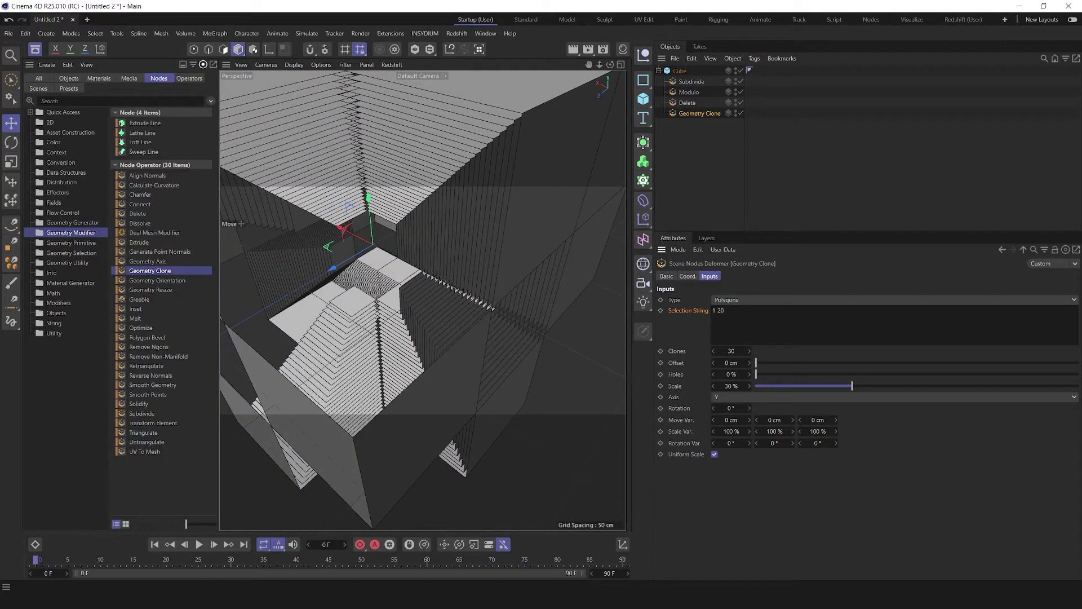
Step: Try 10 as the Geometry Clone's Selection String, inspect the single cloned polygon, and reset the string to default
{"action": "type", "text": "10"}
{"action": "scroll", "coordinate": [361, 237], "scroll_direction": "down", "scroll_amount": 4}
{"action": "scroll", "coordinate": [359, 248], "scroll_direction": "up", "scroll_amount": 3}
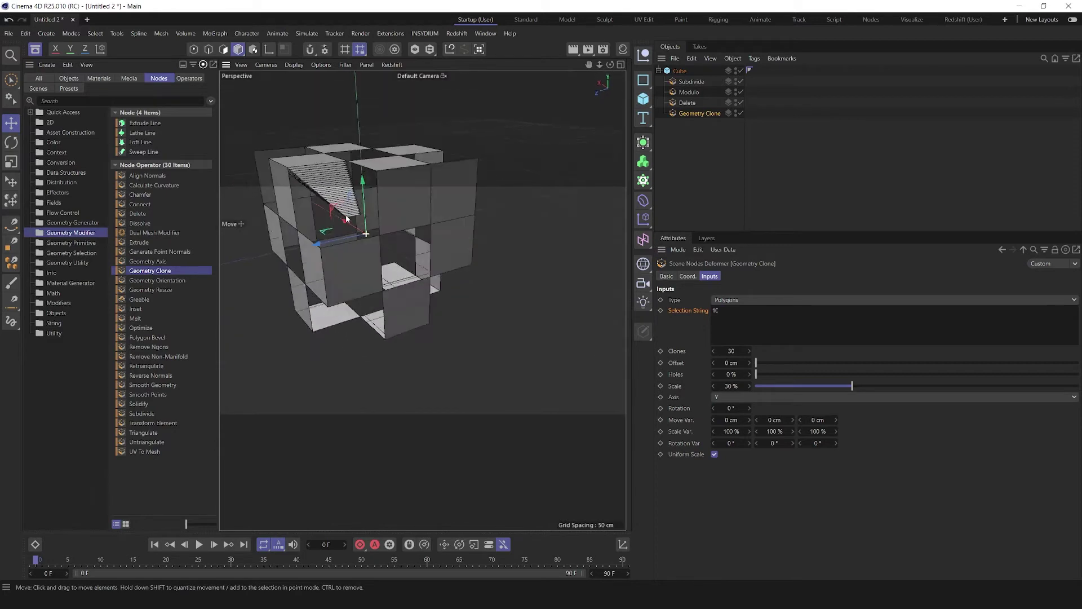
{"action": "scroll", "coordinate": [340, 163], "scroll_direction": "up", "scroll_amount": 5}
{"action": "left_click_drag", "start_coordinate": [340, 164], "coordinate": [278, 192], "text": "alt"}
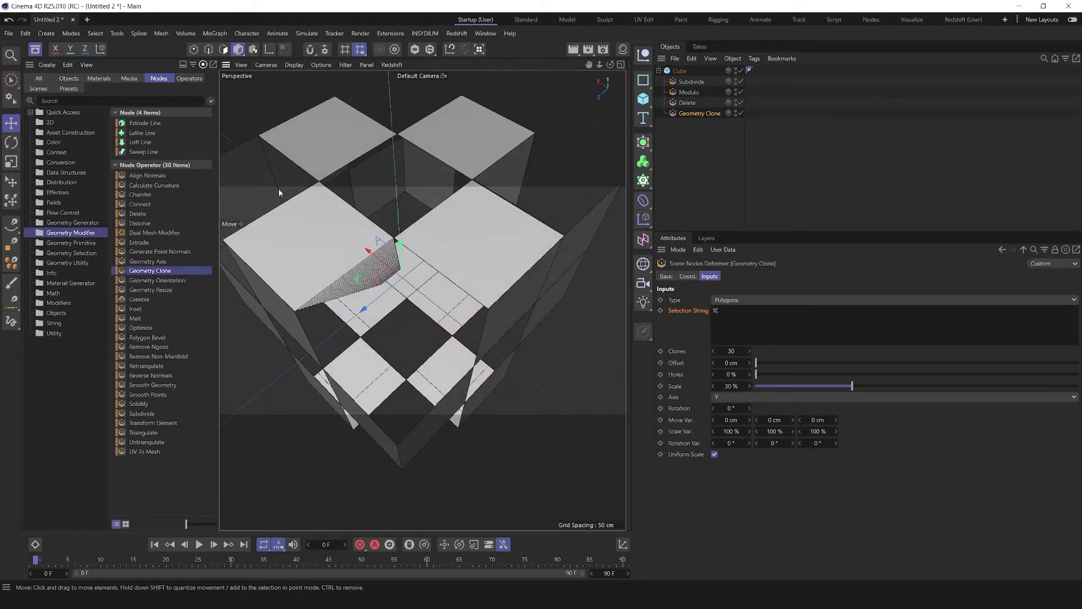
{"action": "right_click", "coordinate": [679, 311]}
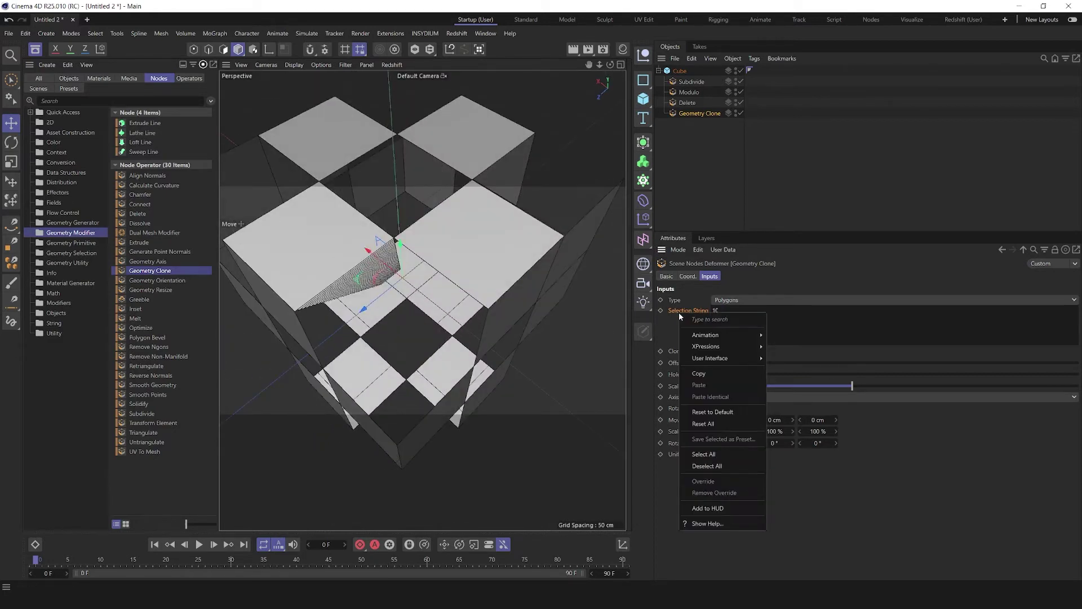
{"action": "left_click", "coordinate": [736, 412]}
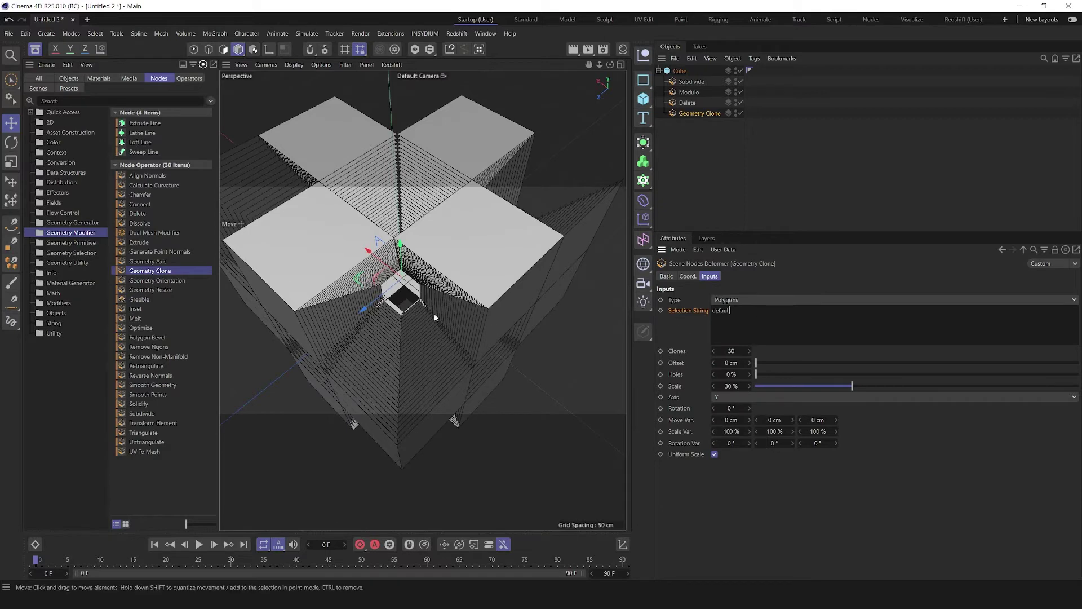
Step: Add an Explosion deformer and make it the cube's last child, below Geometry Clone
{"action": "type", "text": "2"}
{"action": "mouse_move", "coordinate": [434, 311]}
{"action": "left_mouse_down"}
{"action": "mouse_move", "coordinate": [407, 313]}
{"action": "mouse_move", "coordinate": [428, 246]}
{"action": "mouse_move", "coordinate": [531, 222]}
{"action": "mouse_move", "coordinate": [427, 261]}
{"action": "mouse_move", "coordinate": [427, 288]}
{"action": "mouse_move", "coordinate": [453, 294]}
{"action": "mouse_move", "coordinate": [296, 229]}
{"action": "mouse_move", "coordinate": [258, 239]}
{"action": "mouse_move", "coordinate": [472, 296]}
{"action": "mouse_move", "coordinate": [587, 255]}
{"action": "mouse_move", "coordinate": [602, 275]}
{"action": "mouse_move", "coordinate": [592, 357]}
{"action": "mouse_move", "coordinate": [445, 242]}
{"action": "mouse_move", "coordinate": [455, 284]}
{"action": "mouse_move", "coordinate": [479, 264]}
{"action": "left_mouse_up"}
{"action": "left_click", "coordinate": [759, 186]}
{"action": "left_click", "coordinate": [430, 296]}
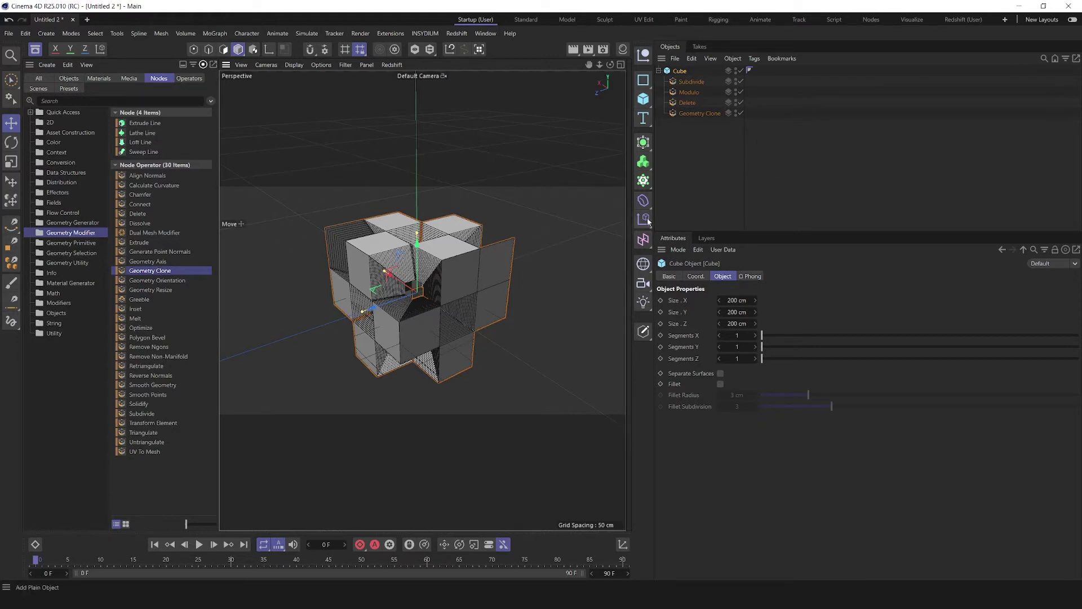
{"action": "left_click", "coordinate": [645, 200]}
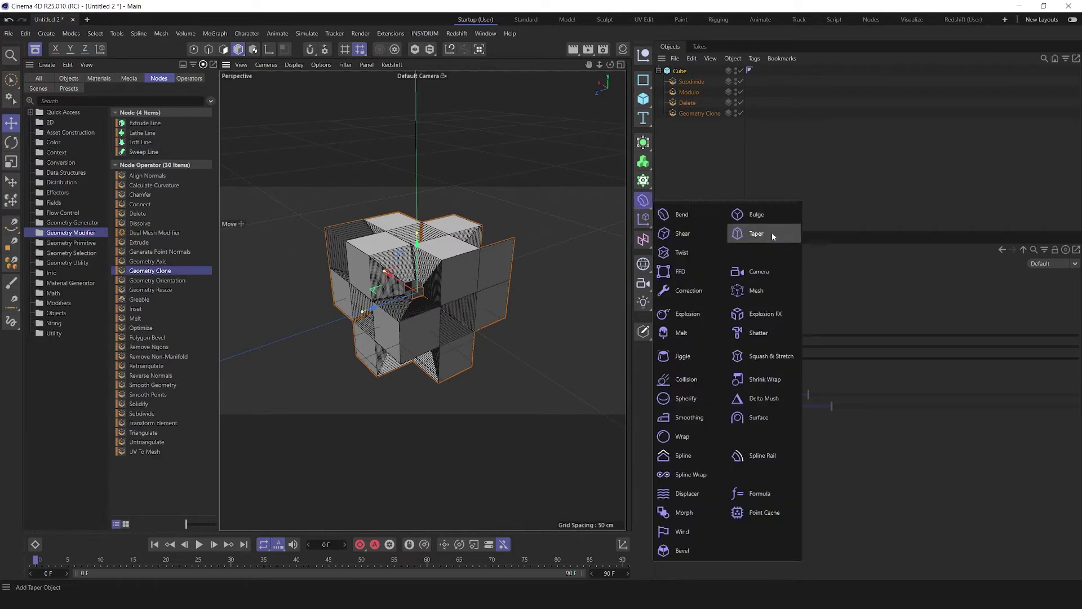
{"action": "left_click", "coordinate": [695, 317]}
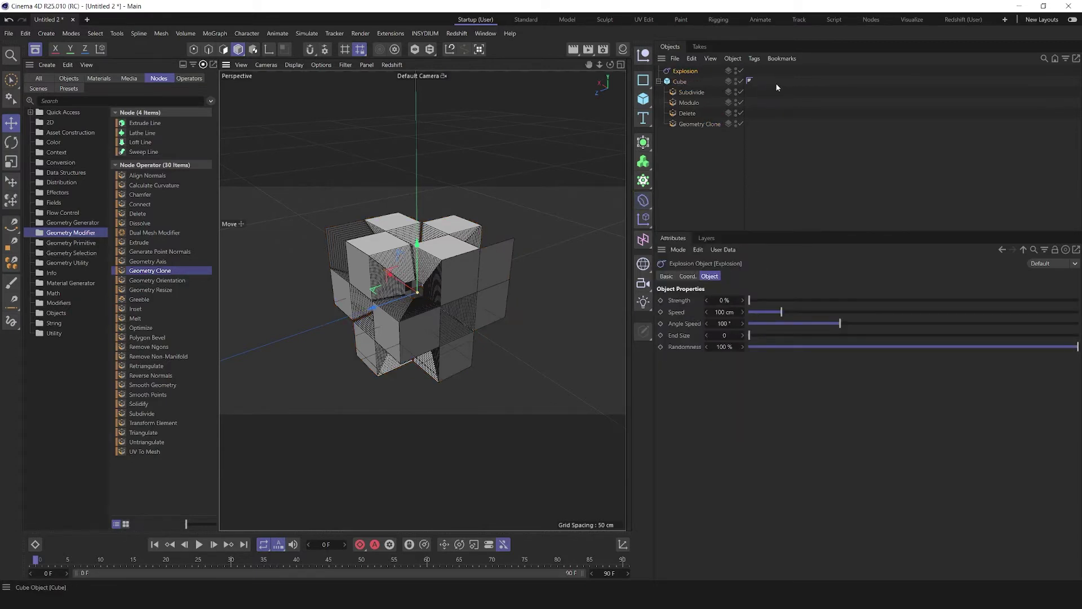
{"action": "mouse_move", "coordinate": [681, 72]}
{"action": "left_mouse_down"}
{"action": "mouse_move", "coordinate": [709, 131]}
{"action": "mouse_move", "coordinate": [705, 117]}
{"action": "left_mouse_up"}
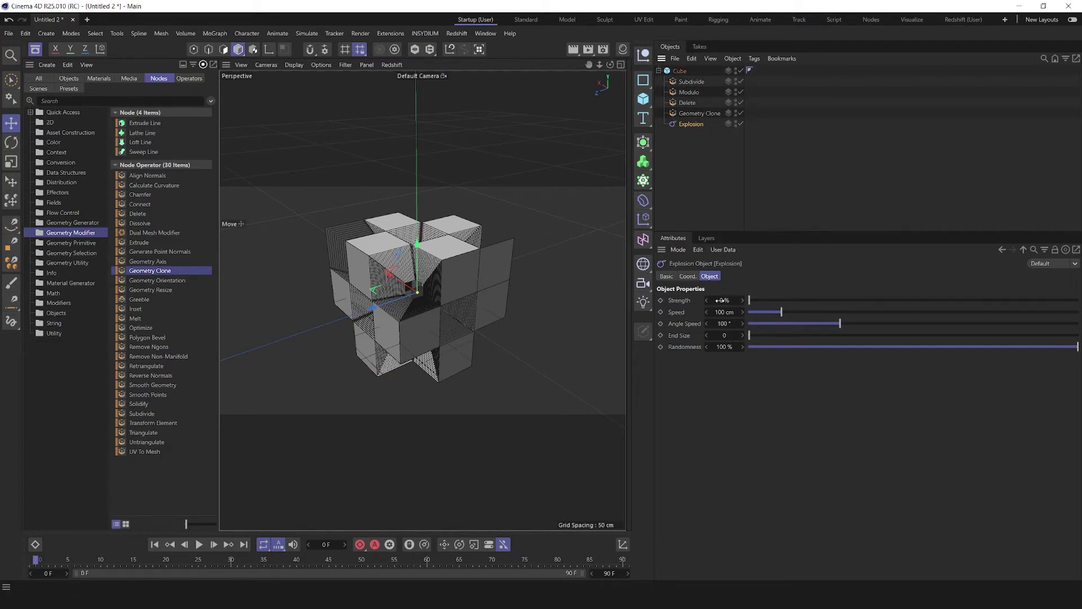
Step: Try the Explosion deformer with Strength at 0.1 %, and lower the Strength to 0.01 %
{"action": "mouse_move", "coordinate": [763, 300]}
{"action": "left_mouse_down"}
{"action": "mouse_move", "coordinate": [1078, 301]}
{"action": "mouse_move", "coordinate": [749, 301]}
{"action": "left_mouse_up"}
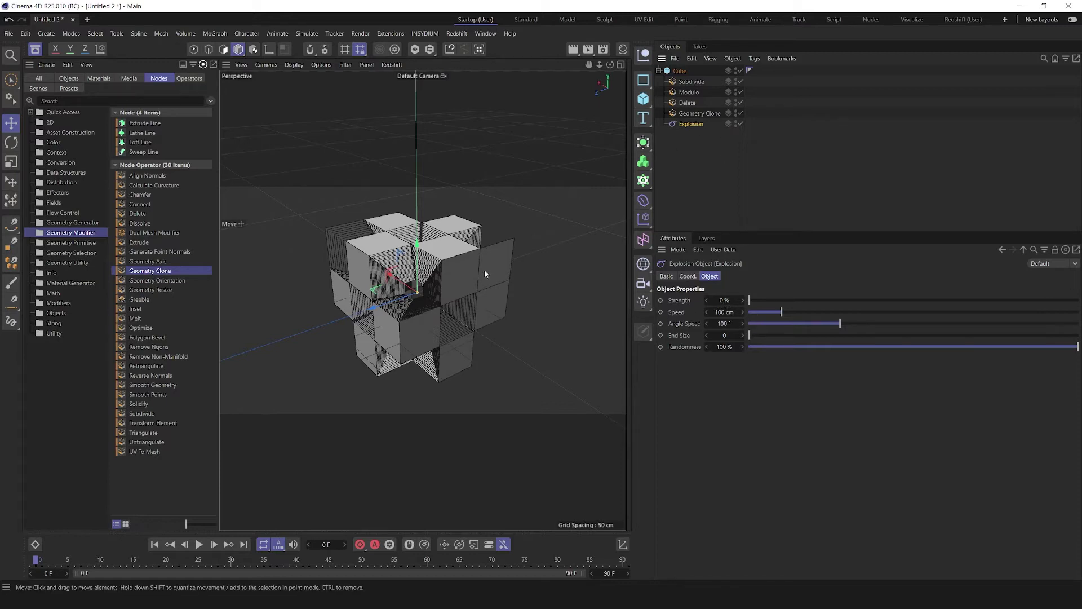
{"action": "left_click", "coordinate": [727, 302]}
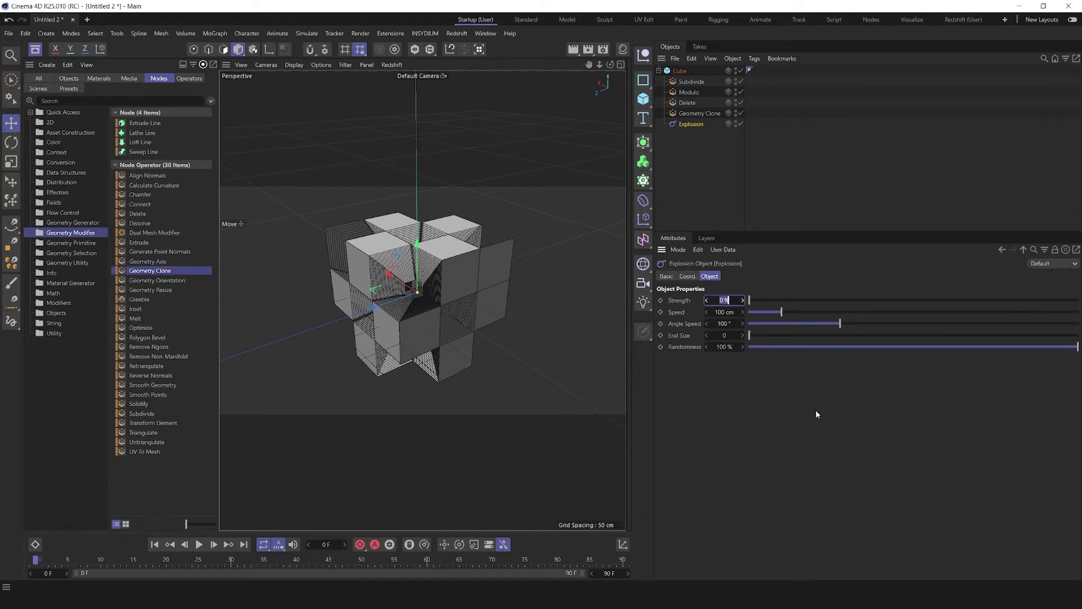
{"action": "type", "text": "0.1"}
{"action": "key", "text": "Return"}
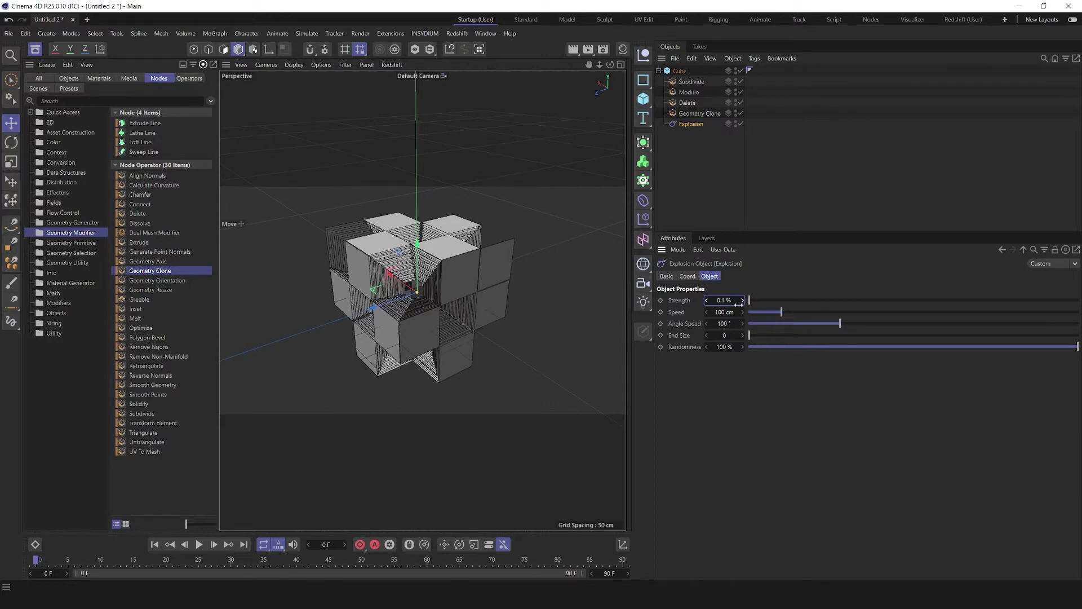
{"action": "left_click", "coordinate": [738, 305]}
{"action": "type", "text": "0.01"}
{"action": "key", "text": "Return"}
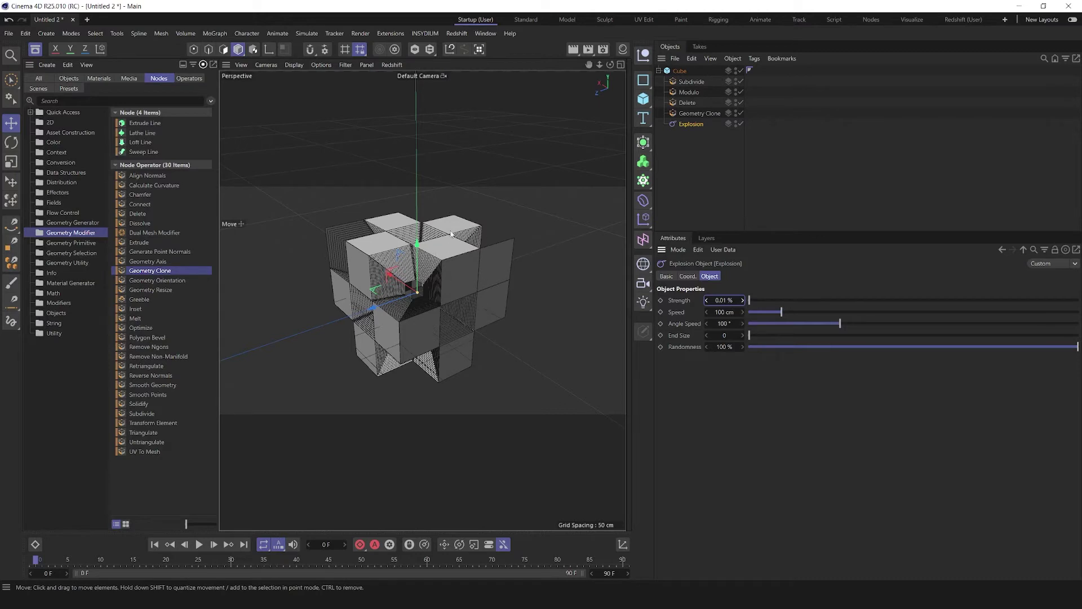
Step: Disable the Explosion deformer and add a Fracture object to the scene
{"action": "left_click", "coordinate": [740, 123]}
{"action": "left_click", "coordinate": [679, 72]}
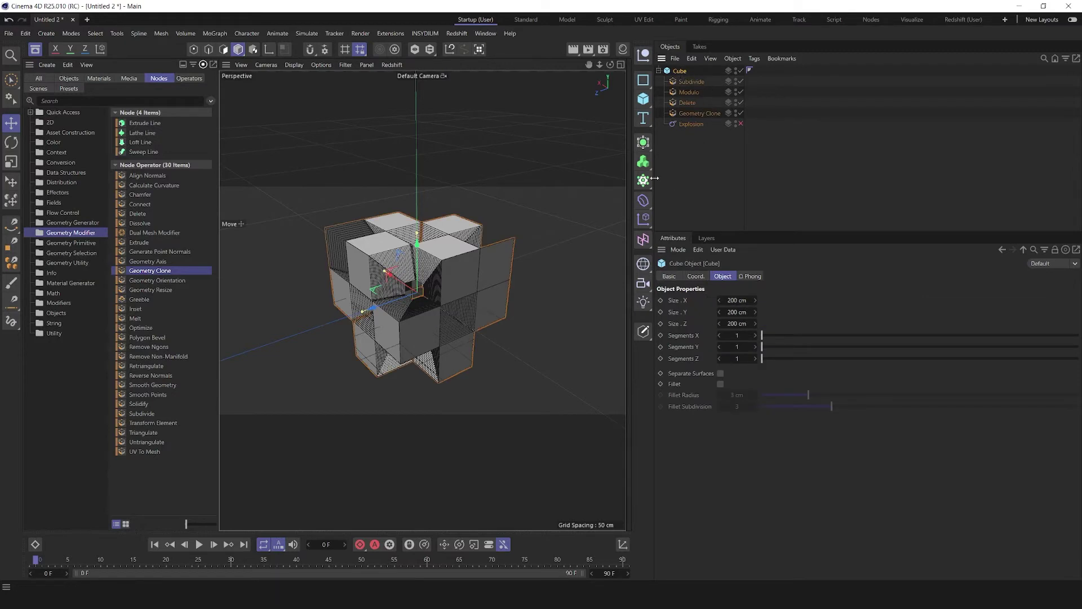
{"action": "left_click", "coordinate": [643, 180]}
{"action": "left_click", "coordinate": [703, 220]}
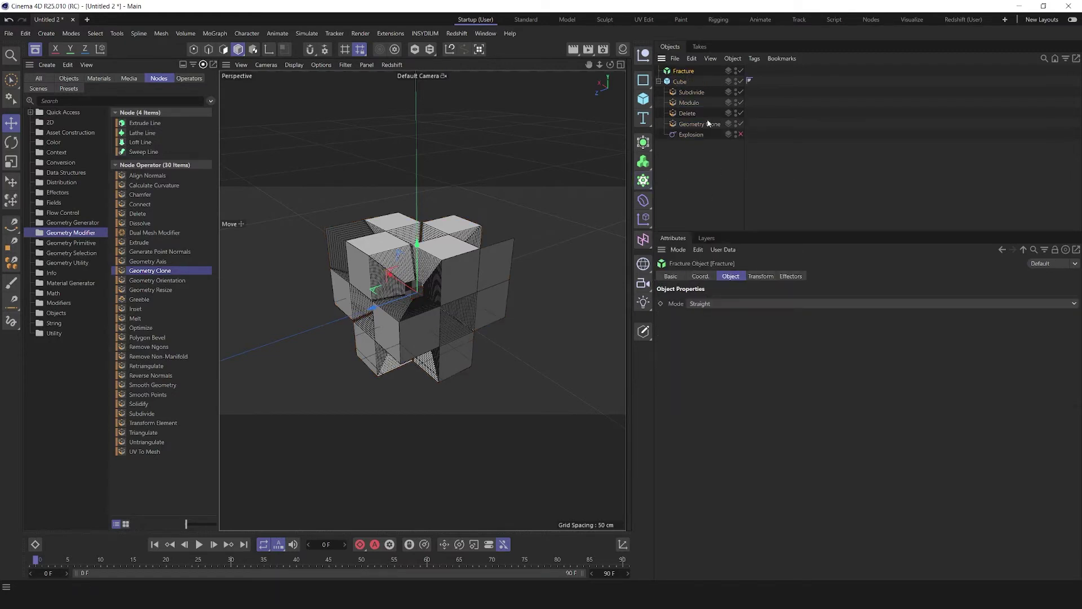
Step: Make the cube a child of the Fracture object and set the Fracture mode to Explode Segments
{"action": "left_click_drag", "start_coordinate": [680, 81], "coordinate": [689, 71]}
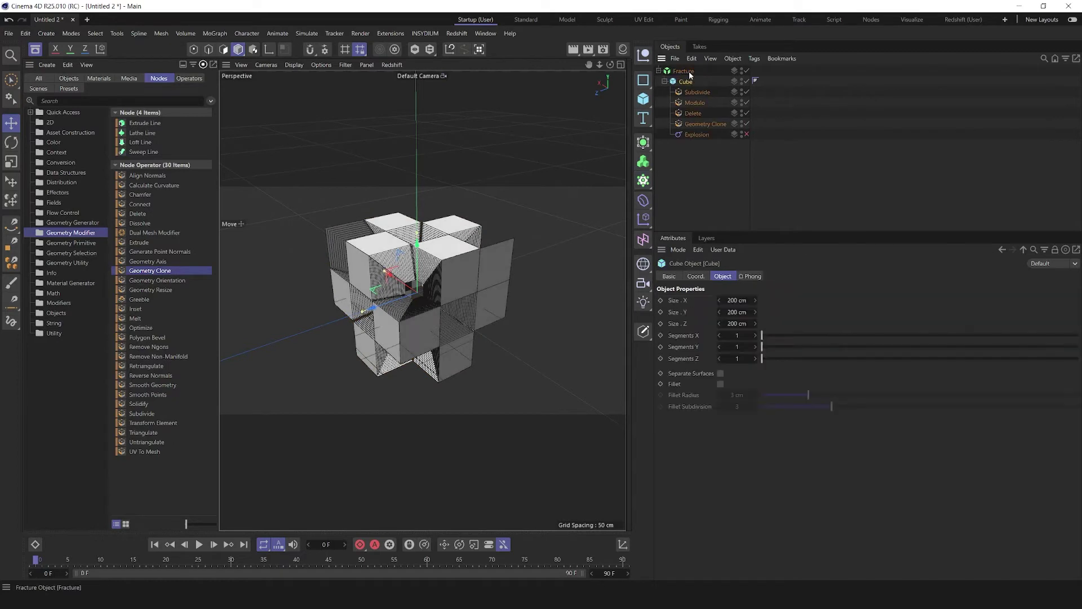
{"action": "left_click", "coordinate": [688, 71]}
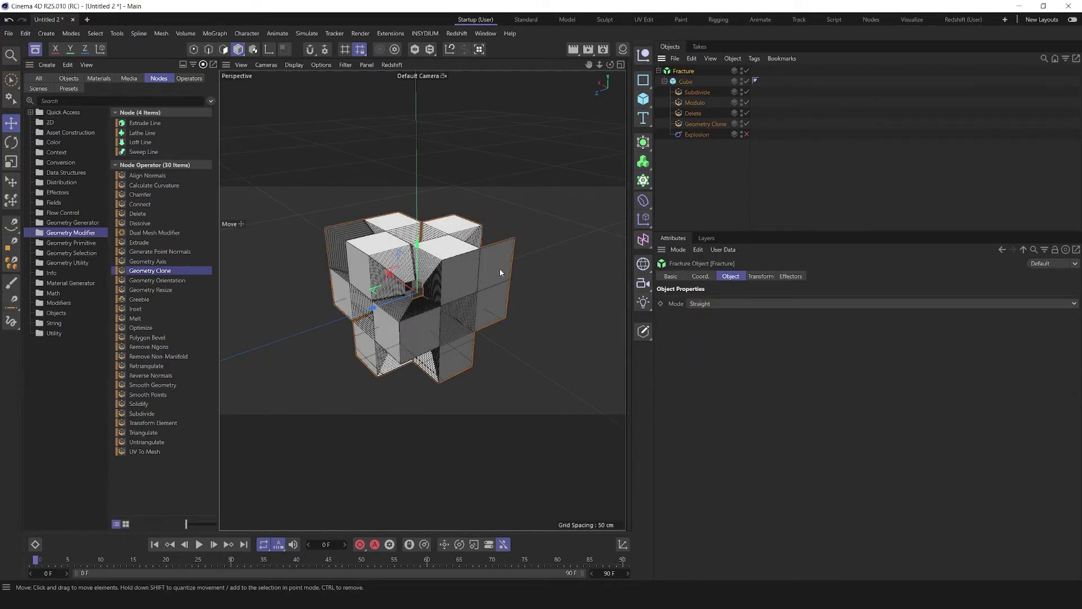
{"action": "left_click", "coordinate": [715, 304]}
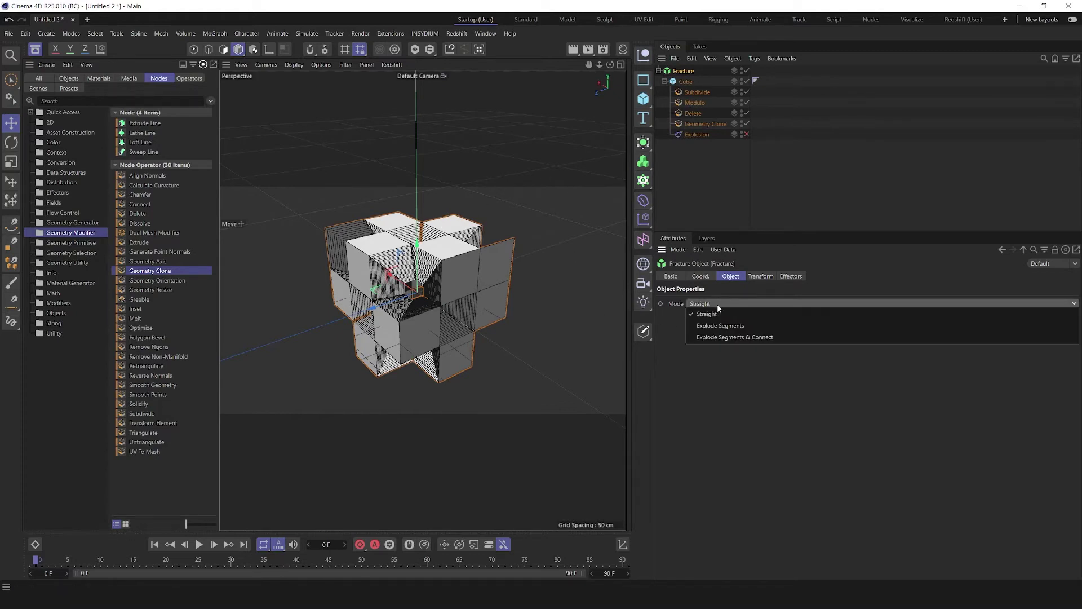
{"action": "left_click", "coordinate": [748, 329]}
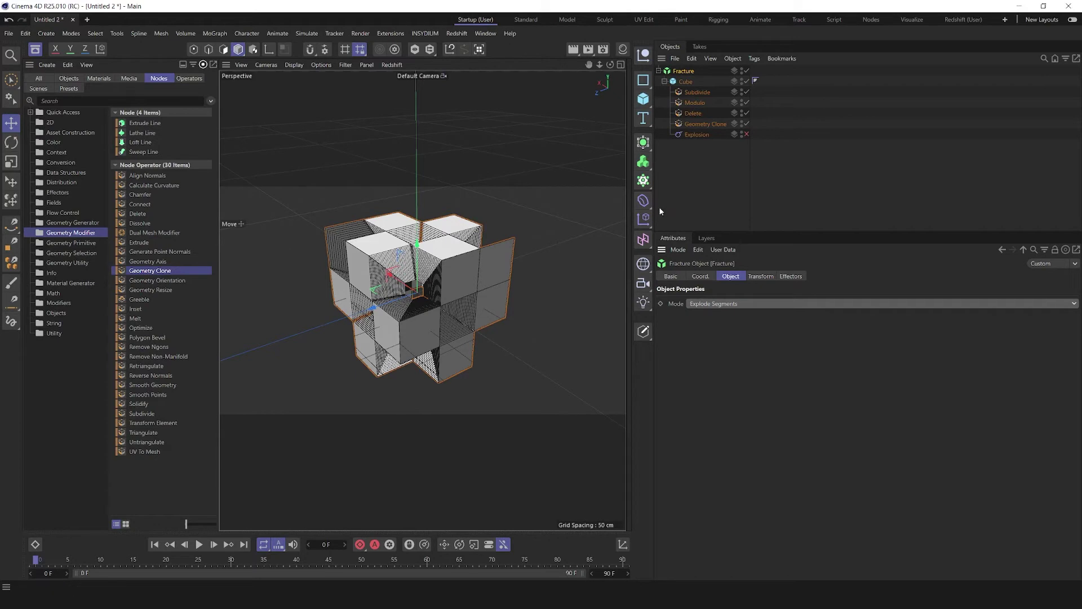
Step: Add a Plain effector to the Fracture object and set its Y position offset to 0 cm
{"action": "left_click", "coordinate": [643, 219]}
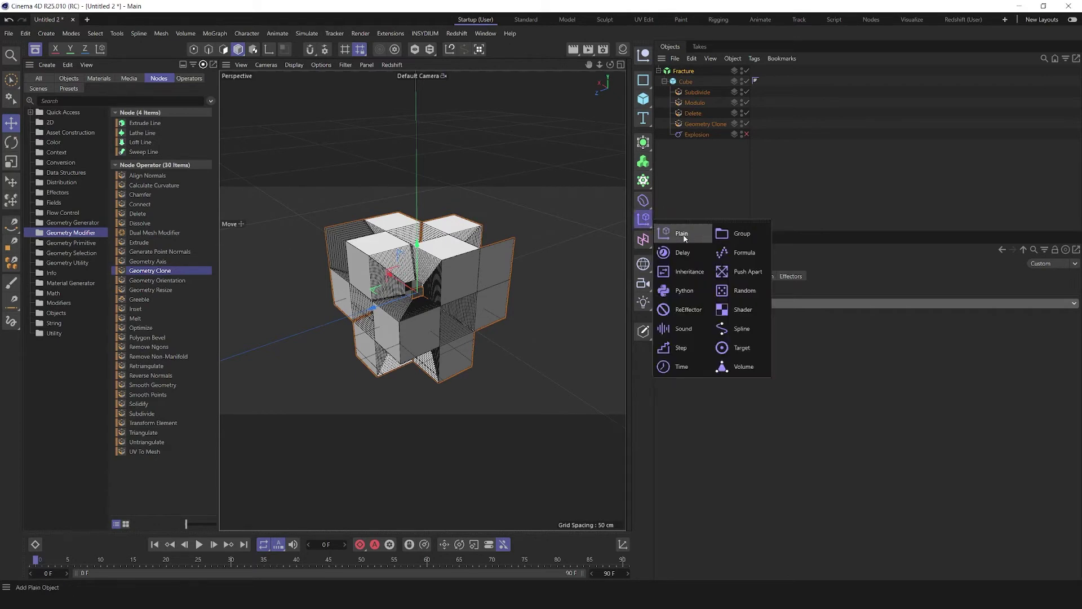
{"action": "left_click", "coordinate": [683, 235]}
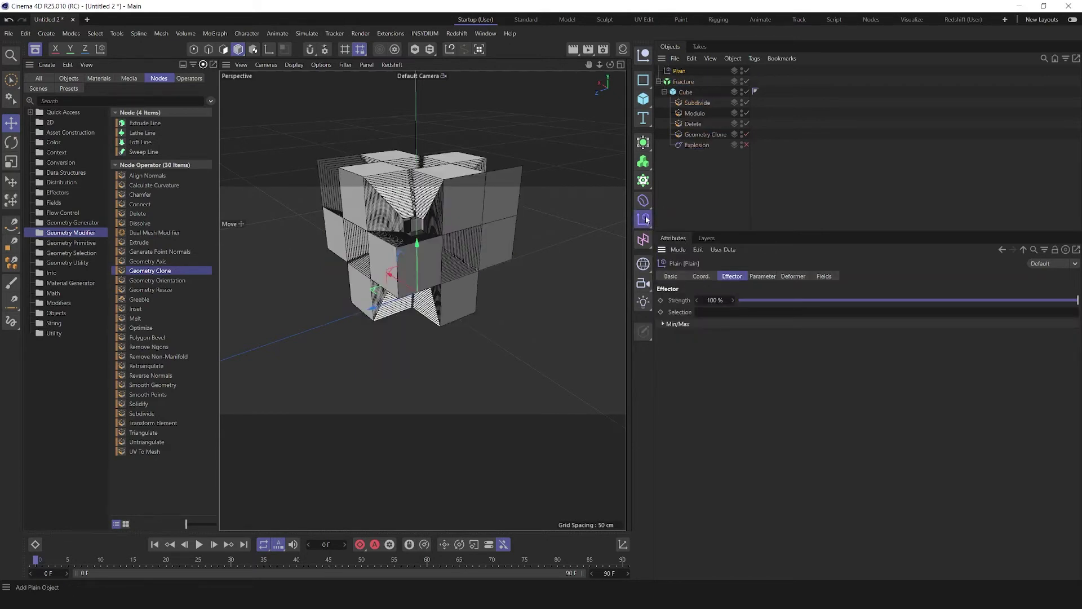
{"action": "left_click", "coordinate": [645, 221]}
{"action": "left_click", "coordinate": [762, 276]}
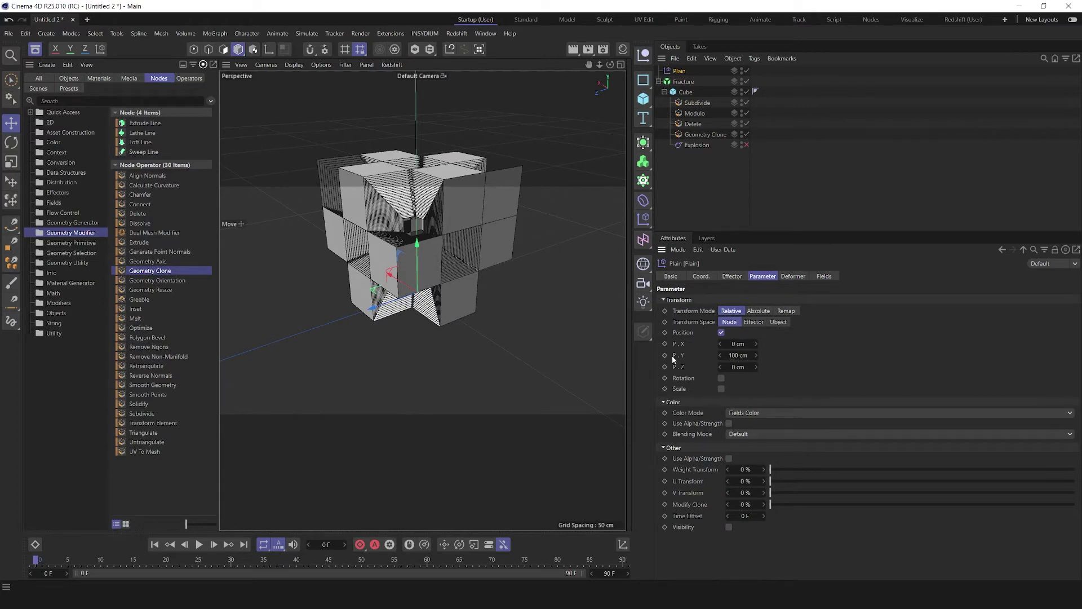
{"action": "left_click", "coordinate": [738, 355]}
{"action": "type", "text": "0"}
{"action": "key", "text": "Return"}
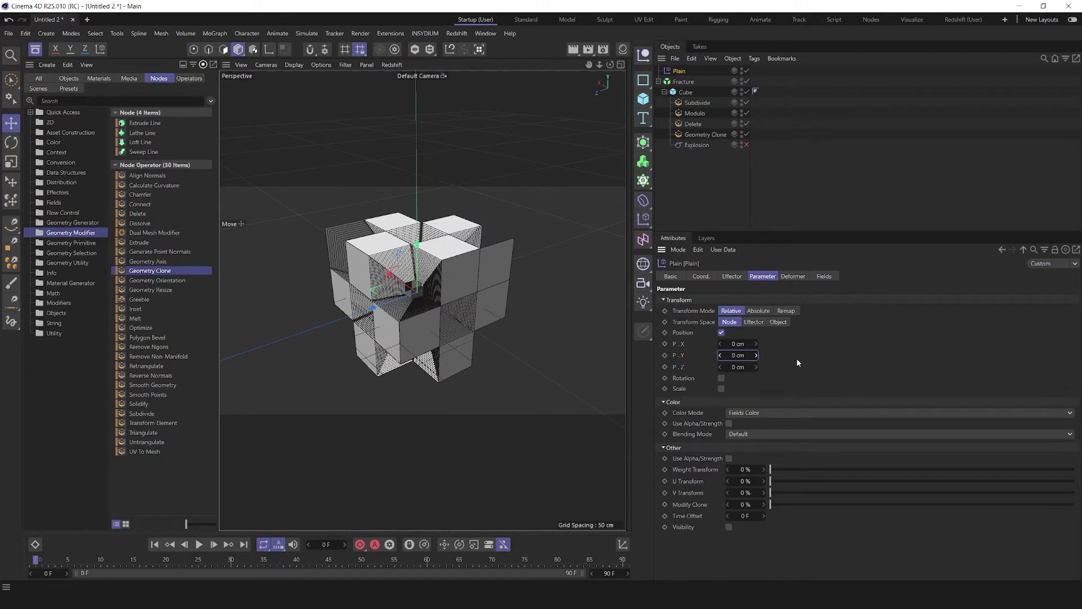
Step: Switch the Plain effector from Position to Scale, with Uniform Scale and Absolute Scale enabled and a Scale of -1
{"action": "left_click", "coordinate": [721, 332]}
{"action": "left_click", "coordinate": [721, 353]}
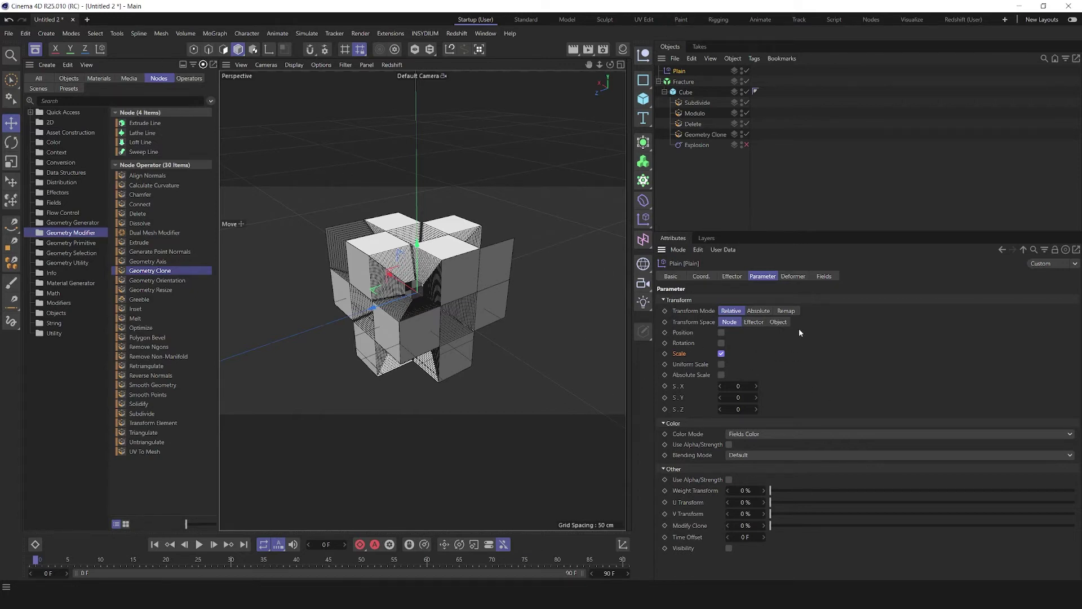
{"action": "left_click", "coordinate": [722, 364]}
{"action": "left_click", "coordinate": [722, 375]}
{"action": "left_click", "coordinate": [738, 386]}
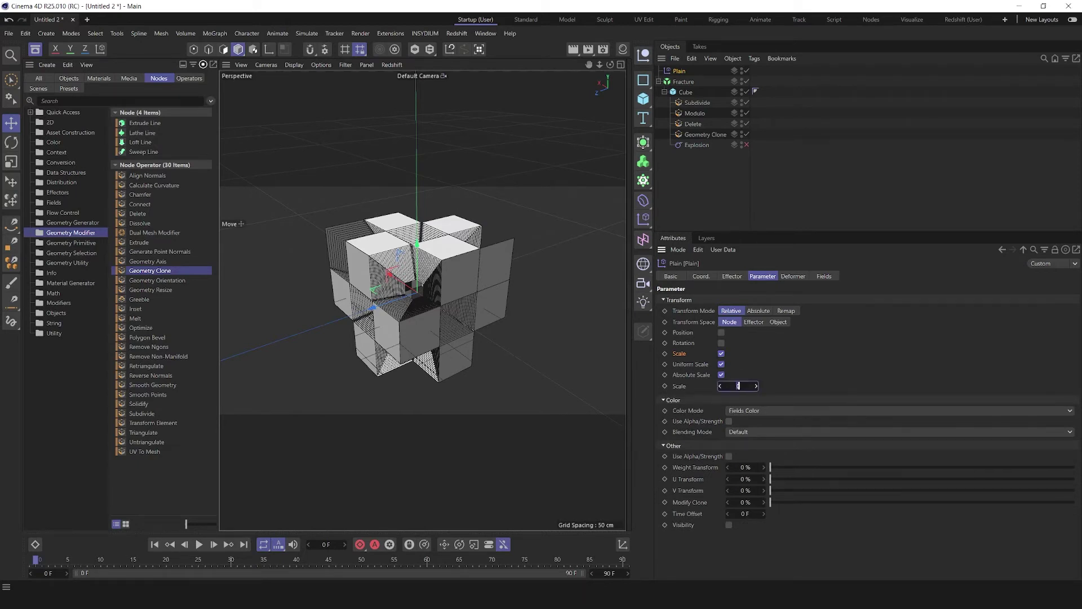
{"action": "type", "text": "-1"}
{"action": "key", "text": "Return"}
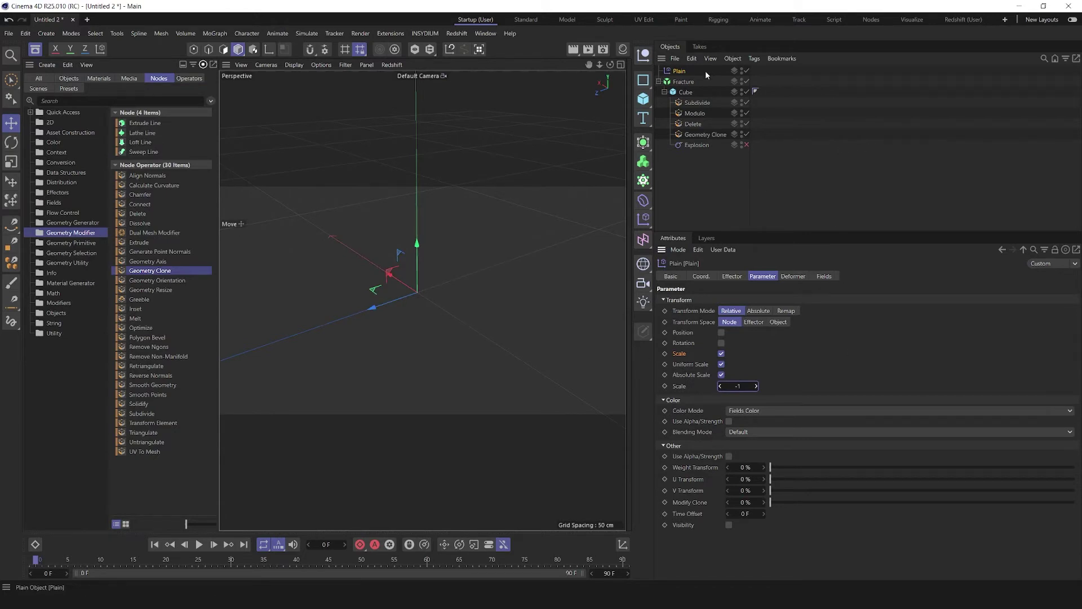
Step: Add a Spherical Field to the Plain effector and reduce its size to about 92 cm
{"action": "left_click", "coordinate": [825, 278]}
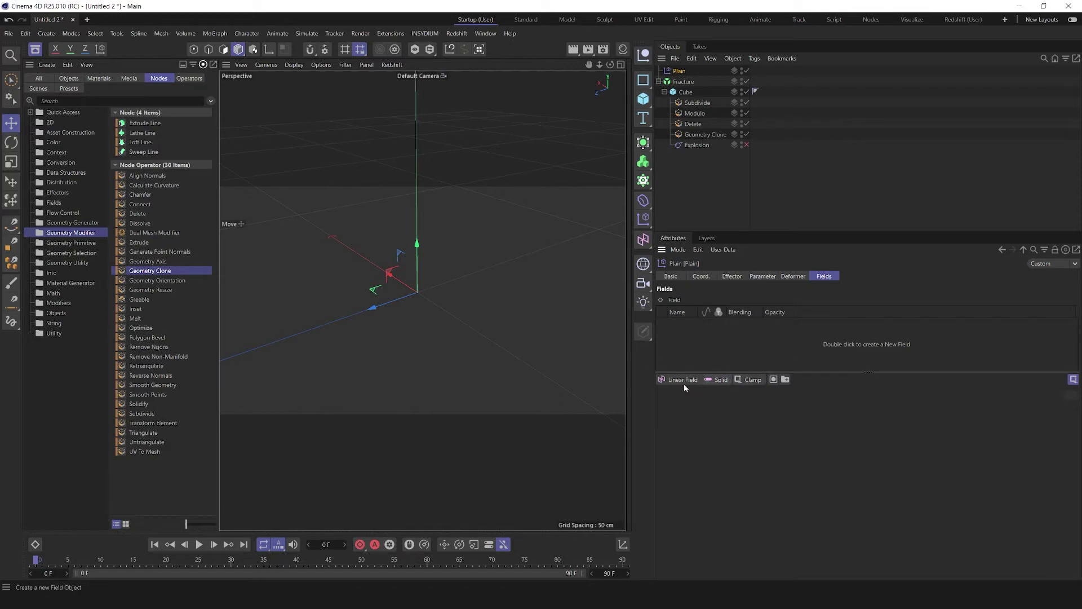
{"action": "left_click_drag", "start_coordinate": [682, 381], "coordinate": [746, 413]}
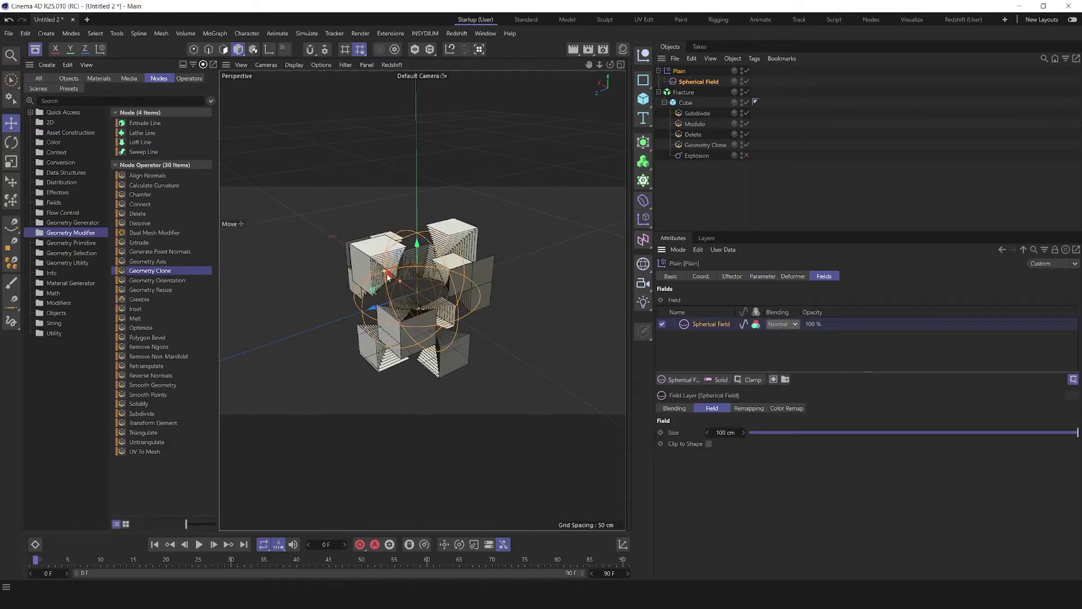
{"action": "mouse_move", "coordinate": [389, 277]}
{"action": "left_mouse_down"}
{"action": "mouse_move", "coordinate": [354, 272]}
{"action": "mouse_move", "coordinate": [402, 275]}
{"action": "mouse_move", "coordinate": [341, 271]}
{"action": "mouse_move", "coordinate": [404, 275]}
{"action": "mouse_move", "coordinate": [340, 270]}
{"action": "mouse_move", "coordinate": [387, 274]}
{"action": "left_mouse_up"}
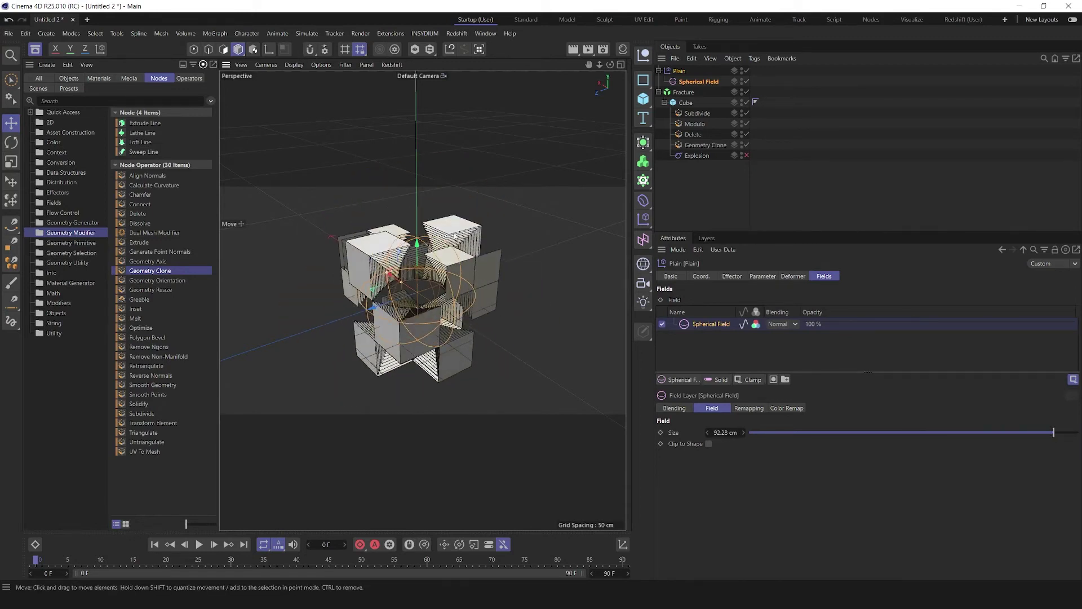
{"action": "left_click", "coordinate": [688, 93]}
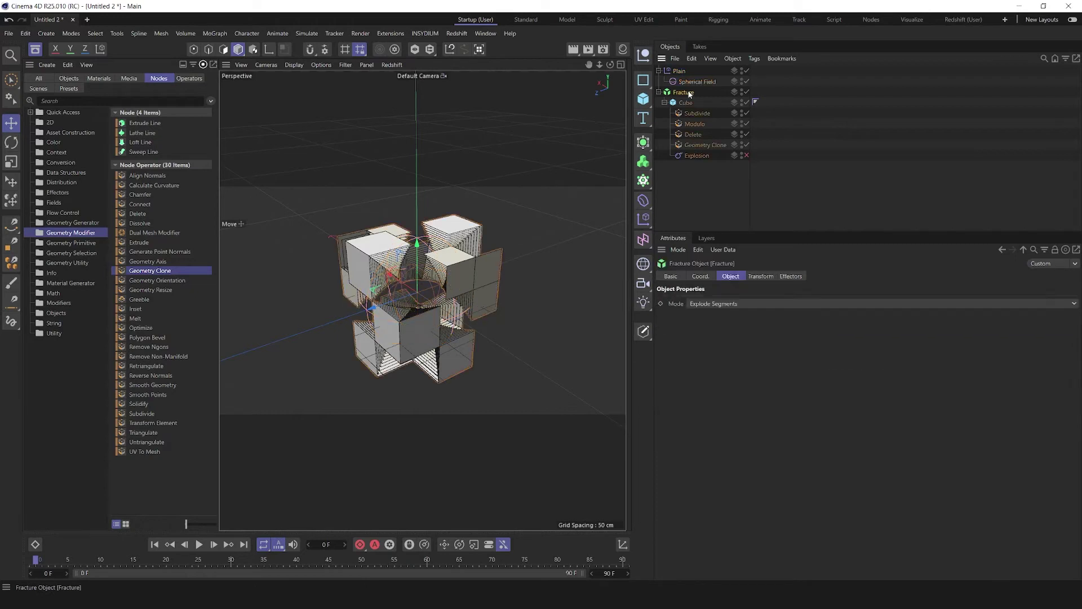
{"action": "left_click", "coordinate": [684, 83]}
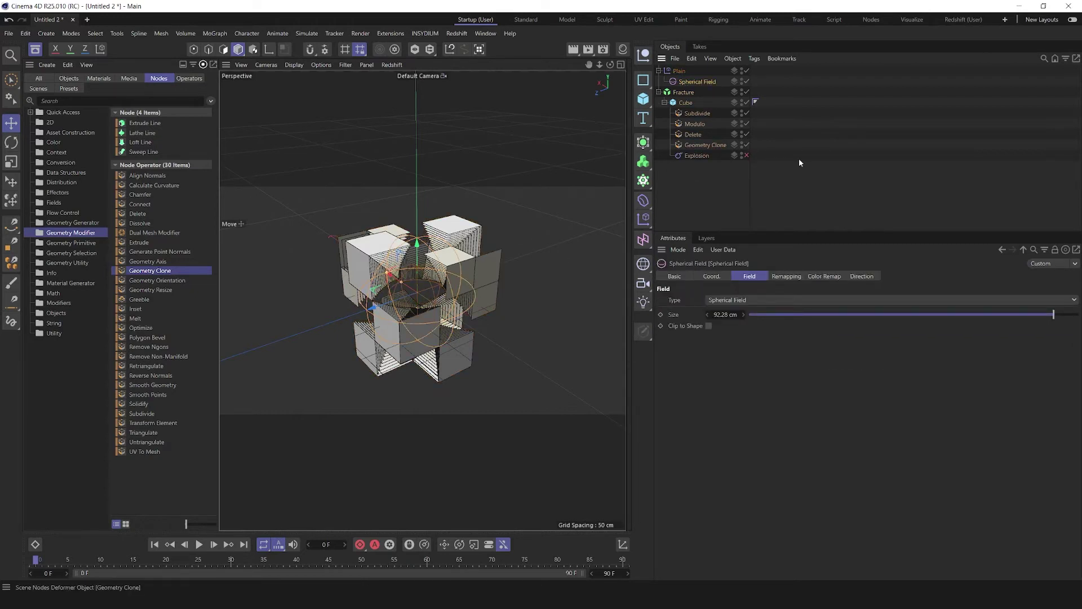
Step: Re-enable the Explosion deformer and enlarge the Spherical Field to about 182 cm
{"action": "left_click", "coordinate": [695, 156]}
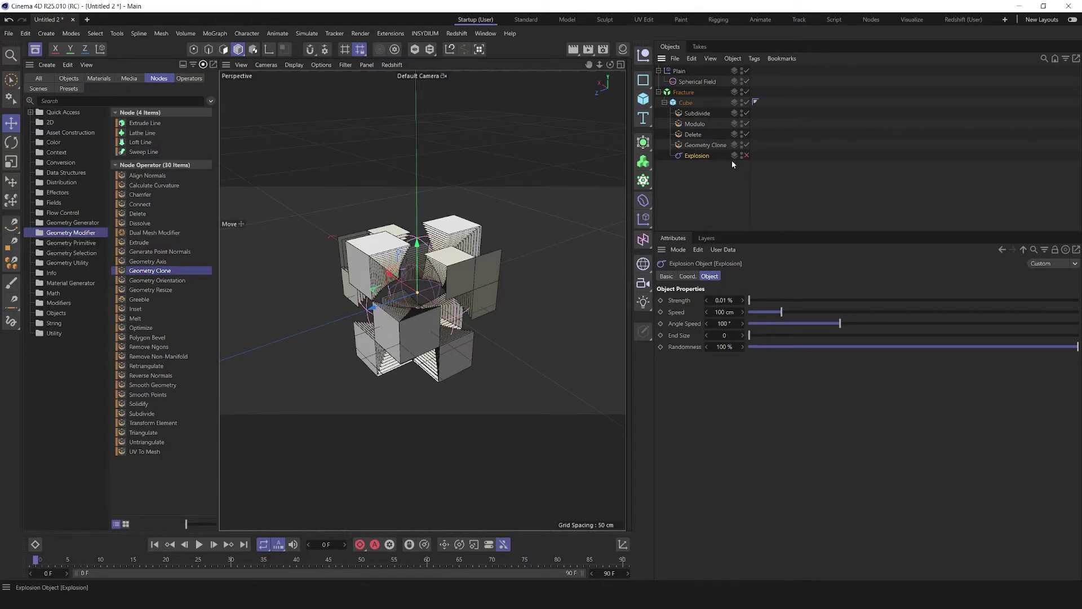
{"action": "left_click", "coordinate": [747, 156]}
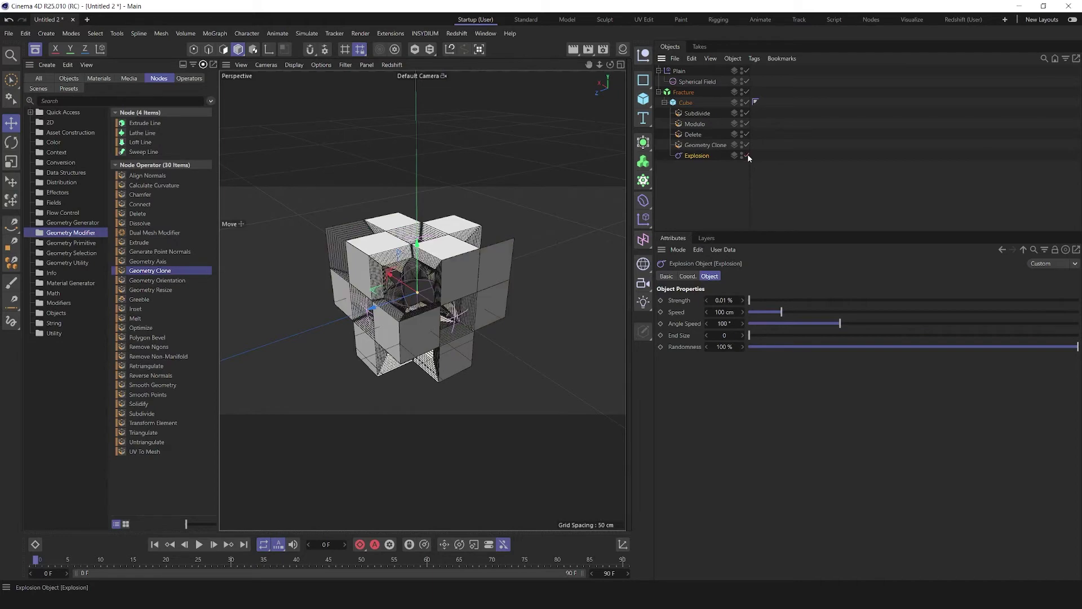
{"action": "left_click", "coordinate": [698, 81]}
{"action": "left_click_drag", "start_coordinate": [396, 277], "coordinate": [340, 272]}
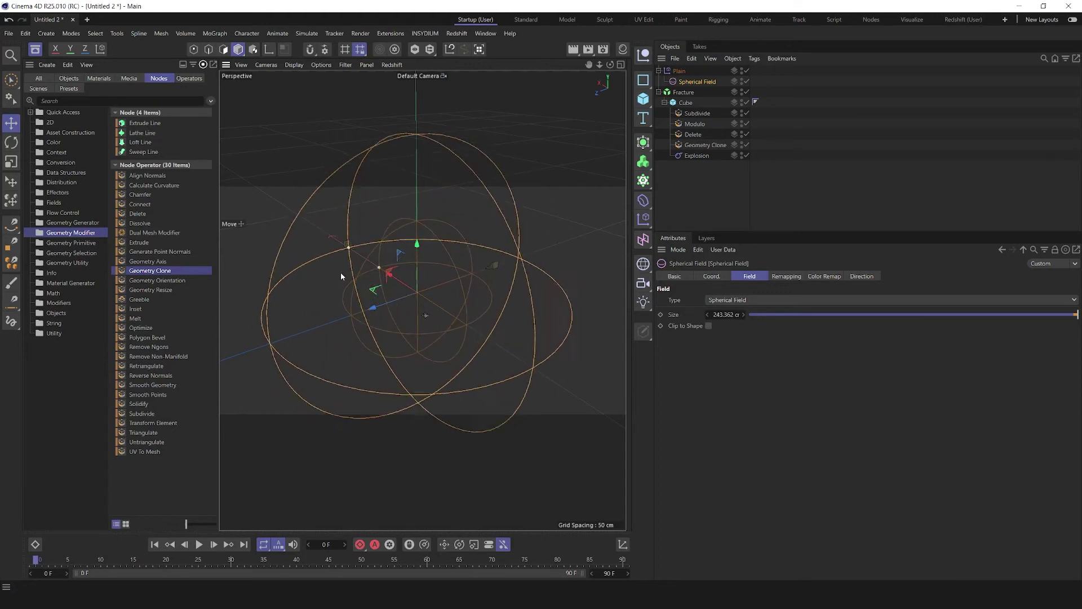
Step: Set the Explosion deformer's Strength to 0.1 %
{"action": "left_click", "coordinate": [711, 156]}
{"action": "double_click", "coordinate": [738, 298]}
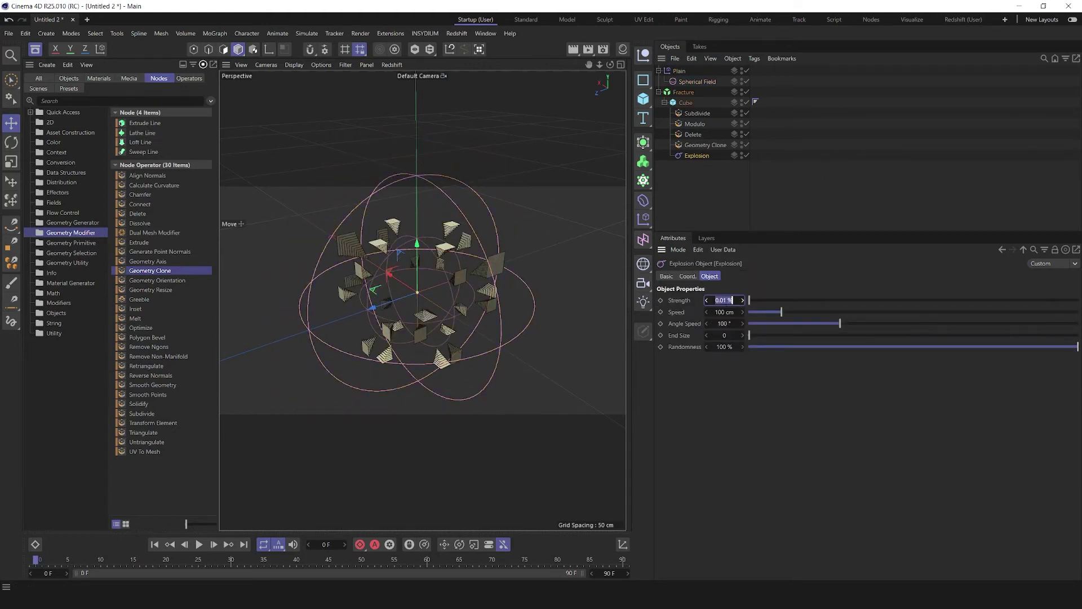
{"action": "type", "text": "0.1"}
{"action": "key", "text": "Return"}
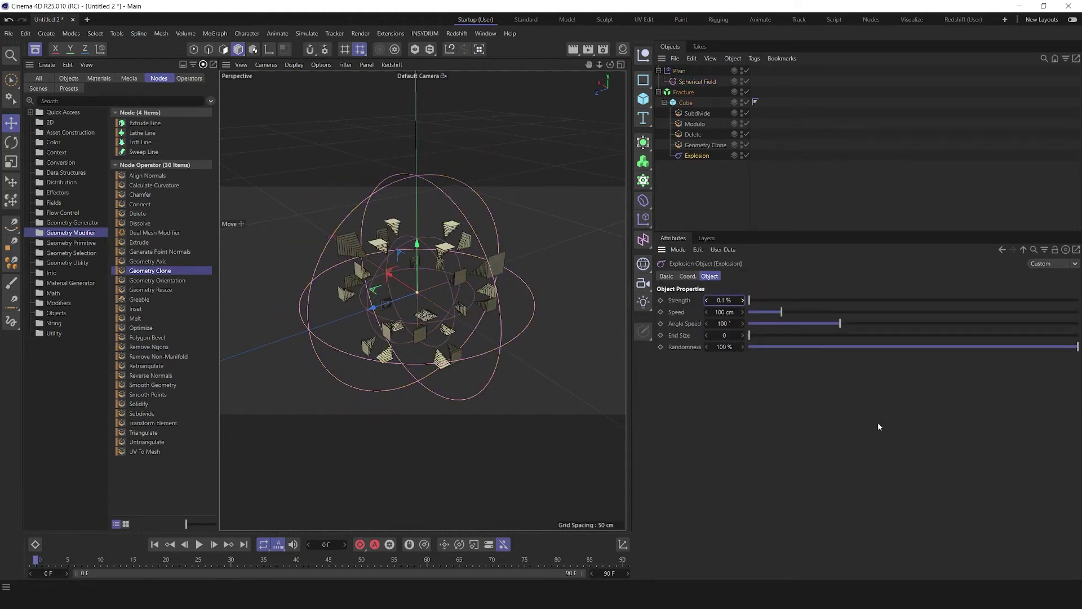
Step: Shift the Spherical Field slightly and enlarge it to about 194 cm
{"action": "left_click", "coordinate": [697, 81]}
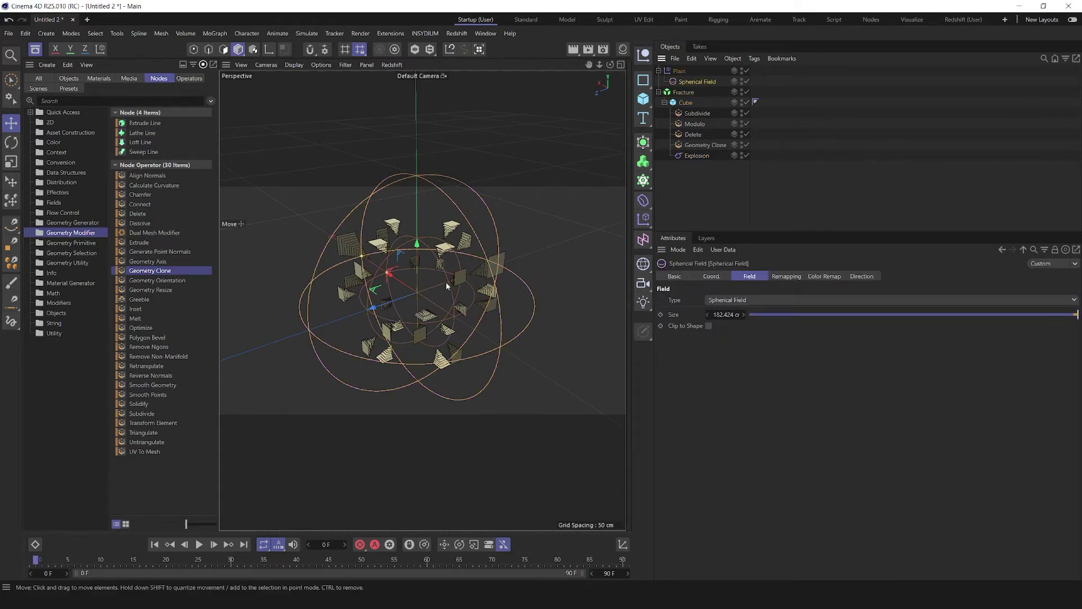
{"action": "mouse_move", "coordinate": [390, 306]}
{"action": "left_mouse_down"}
{"action": "mouse_move", "coordinate": [485, 293]}
{"action": "mouse_move", "coordinate": [401, 292]}
{"action": "left_mouse_up"}
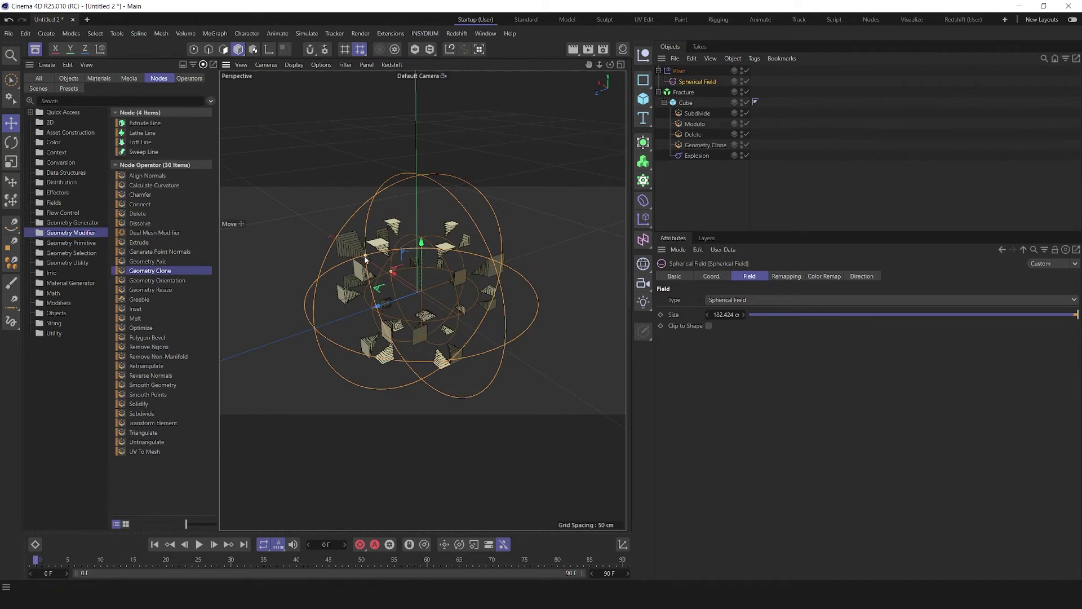
{"action": "mouse_move", "coordinate": [366, 256]}
{"action": "left_mouse_down"}
{"action": "mouse_move", "coordinate": [354, 252]}
{"action": "mouse_move", "coordinate": [364, 257]}
{"action": "left_mouse_up"}
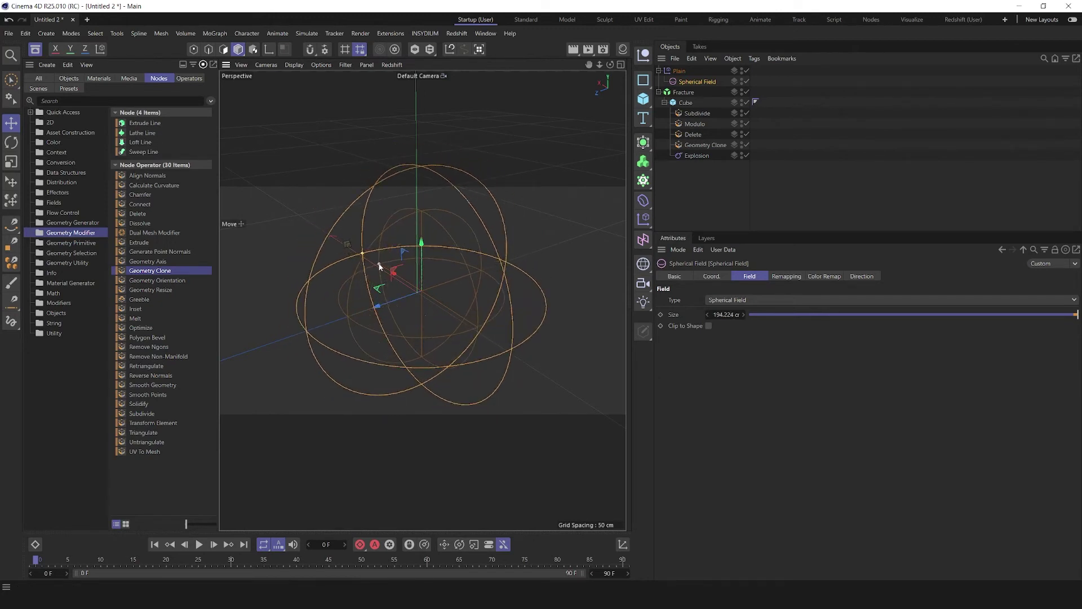
Step: Invert the Spherical Field's remapping in the Plain effector
{"action": "left_click", "coordinate": [689, 71]}
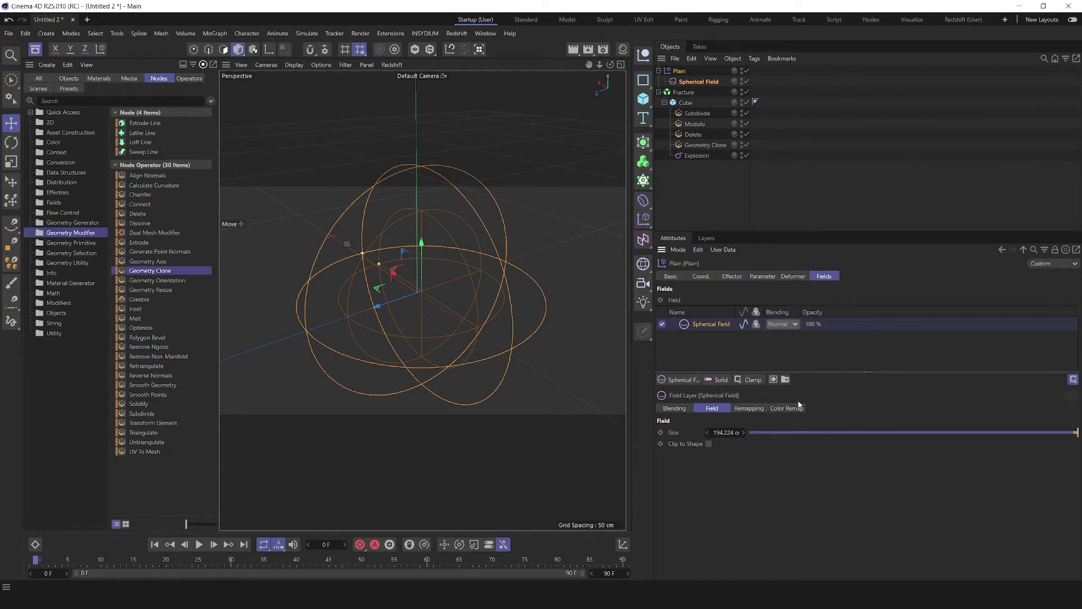
{"action": "left_click", "coordinate": [749, 408]}
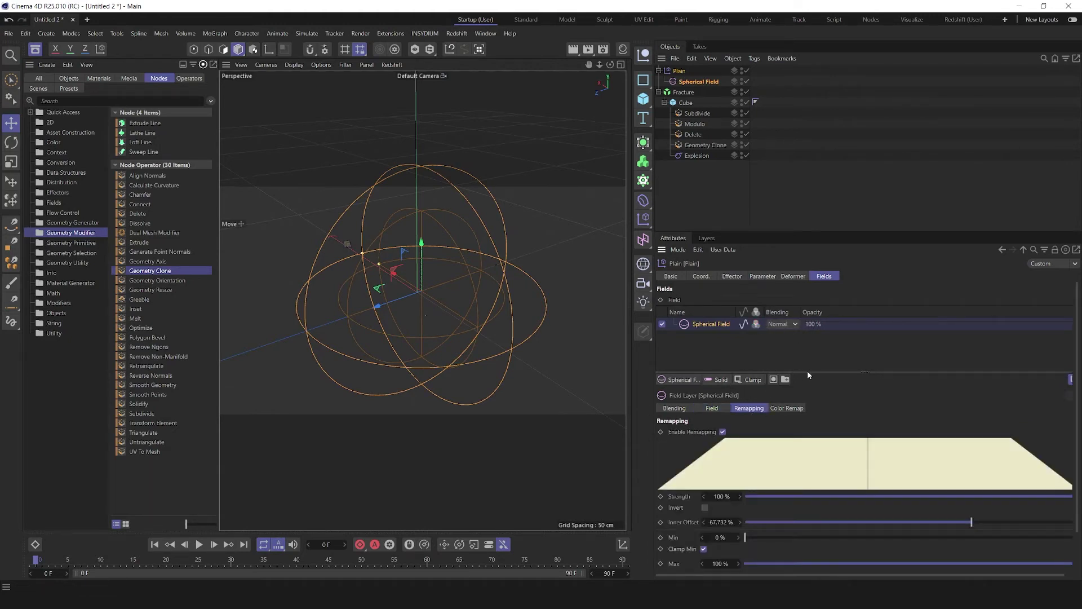
{"action": "left_click_drag", "start_coordinate": [808, 372], "coordinate": [811, 346]}
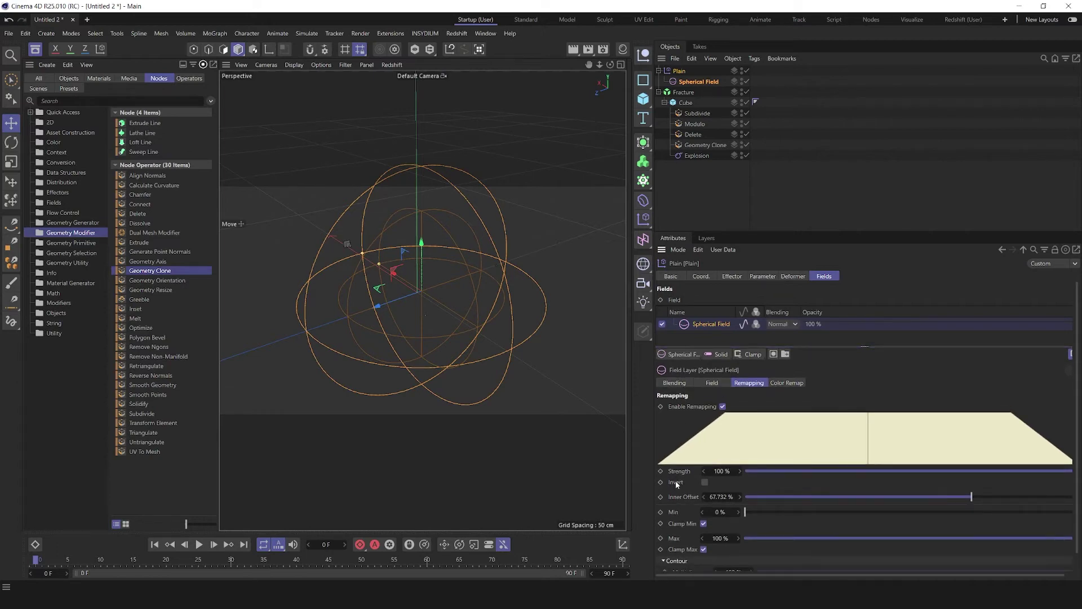
{"action": "left_click", "coordinate": [704, 482]}
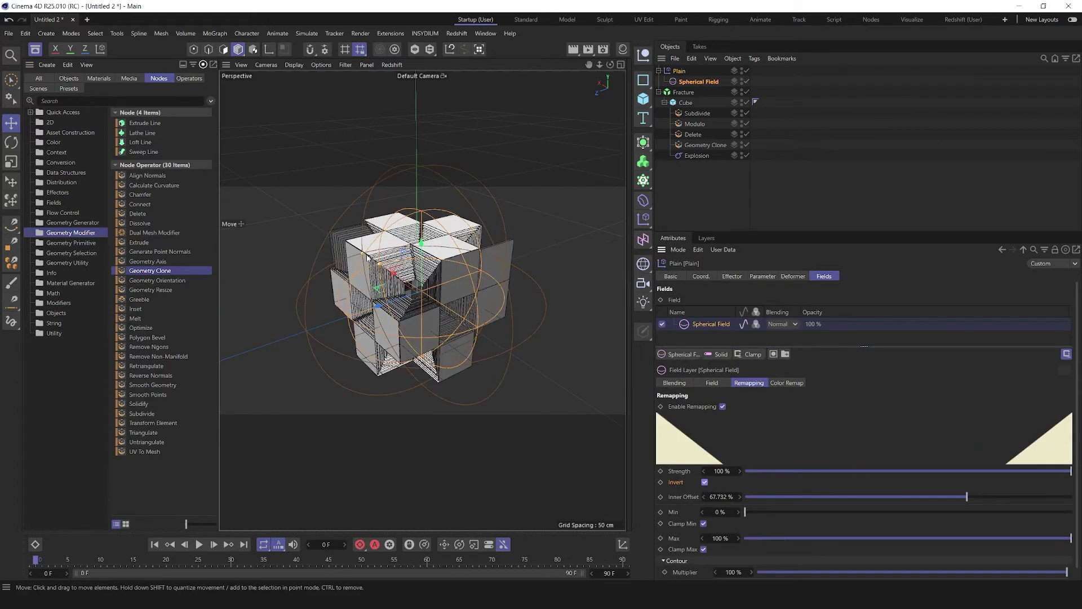
Step: Shrink the inverted Spherical Field to about 108 cm around the fractured cube
{"action": "left_click_drag", "start_coordinate": [375, 275], "coordinate": [381, 281]}
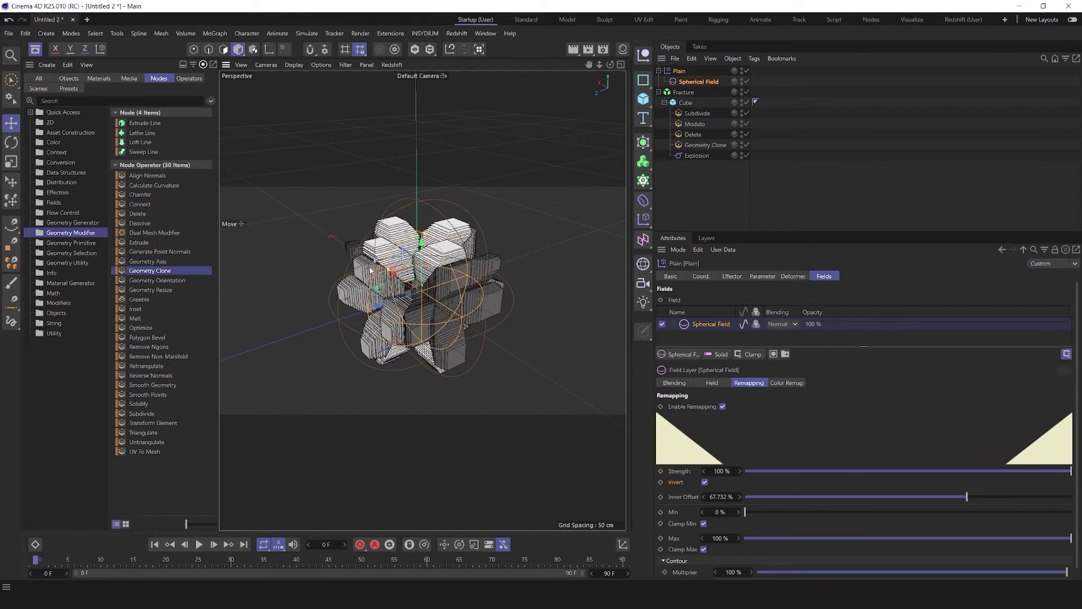
{"action": "mouse_move", "coordinate": [371, 271]}
{"action": "left_mouse_down"}
{"action": "mouse_move", "coordinate": [368, 285]}
{"action": "mouse_move", "coordinate": [404, 283]}
{"action": "left_mouse_up"}
{"action": "scroll", "coordinate": [379, 290], "scroll_direction": "up", "scroll_amount": 5}
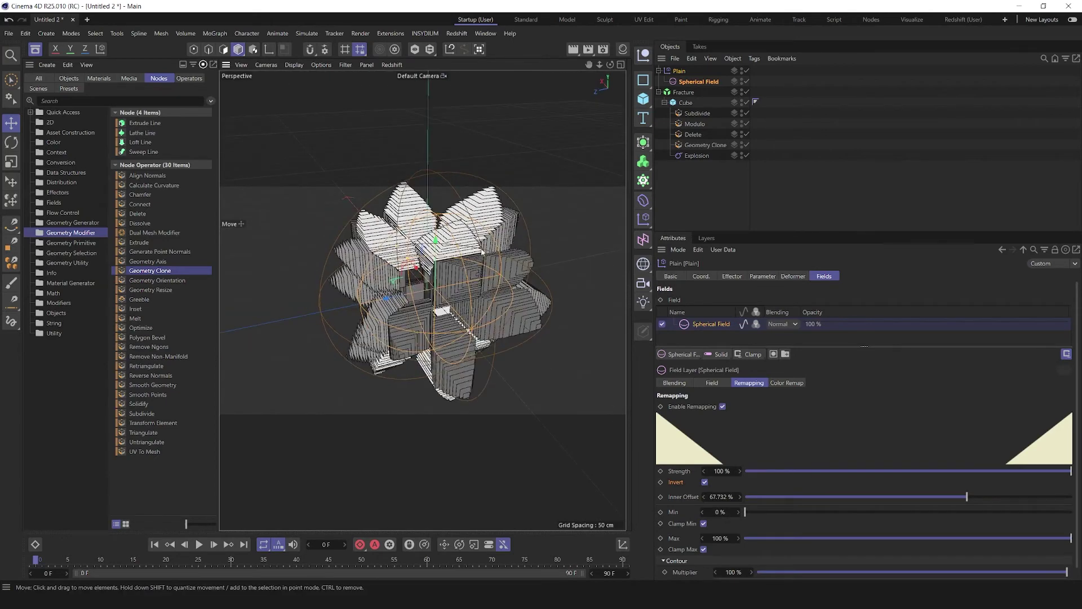
Step: Try the field at about 70 cm with the Explosion deformer disabled, undo the resize and re-enable the deformer
{"action": "left_click", "coordinate": [697, 156]}
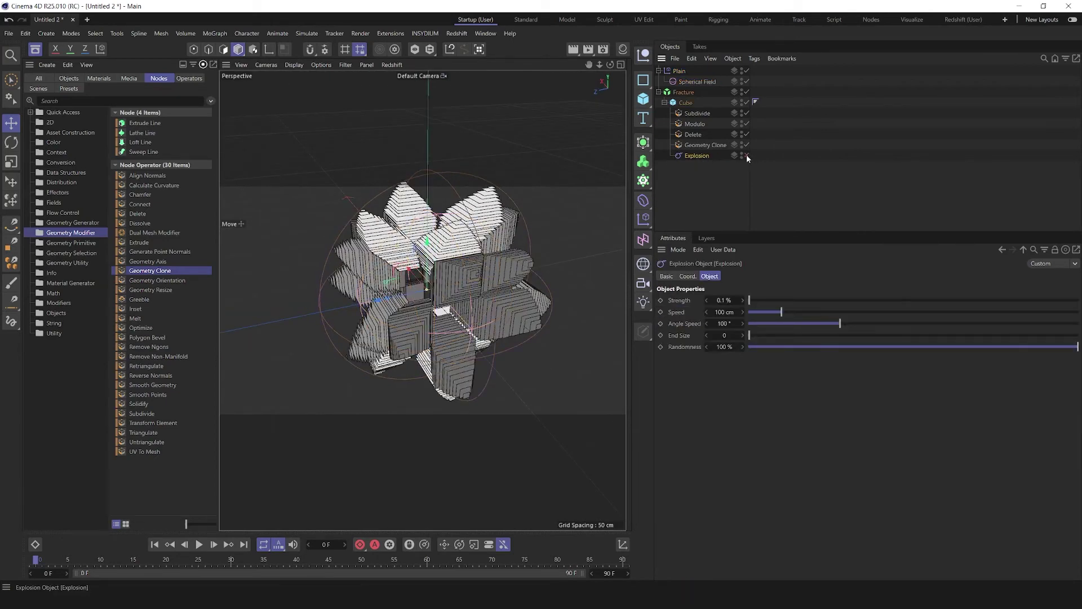
{"action": "left_click", "coordinate": [746, 156]}
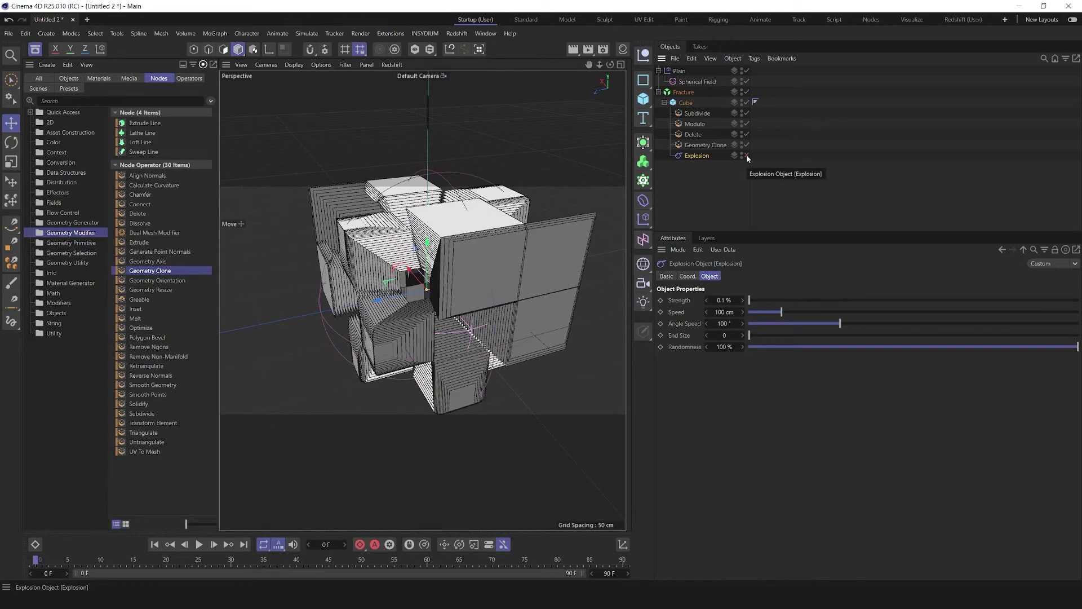
{"action": "left_click", "coordinate": [698, 82]}
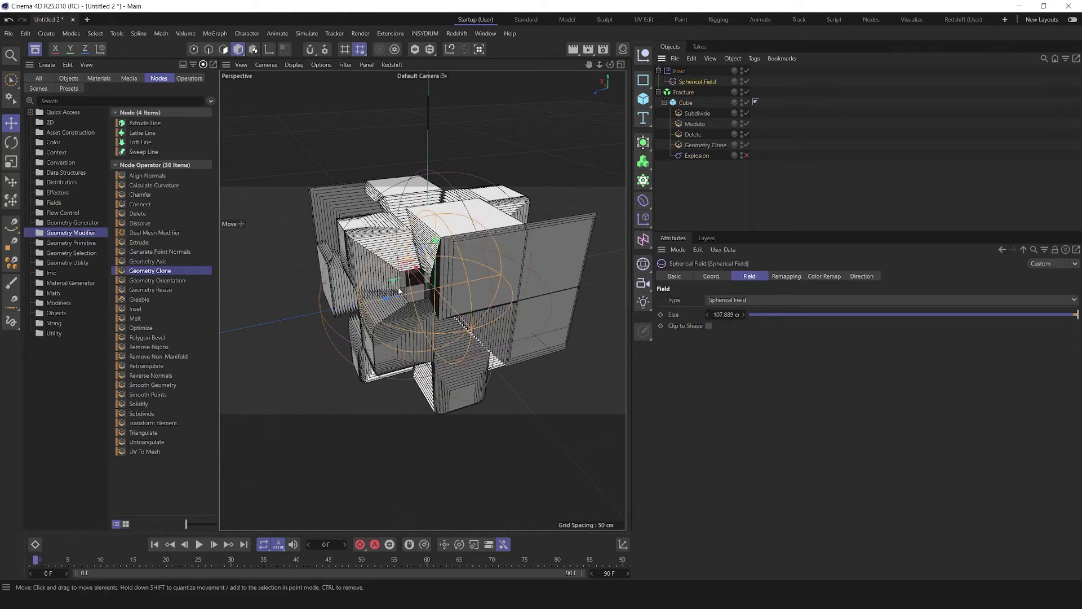
{"action": "left_click_drag", "start_coordinate": [1076, 314], "coordinate": [980, 315]}
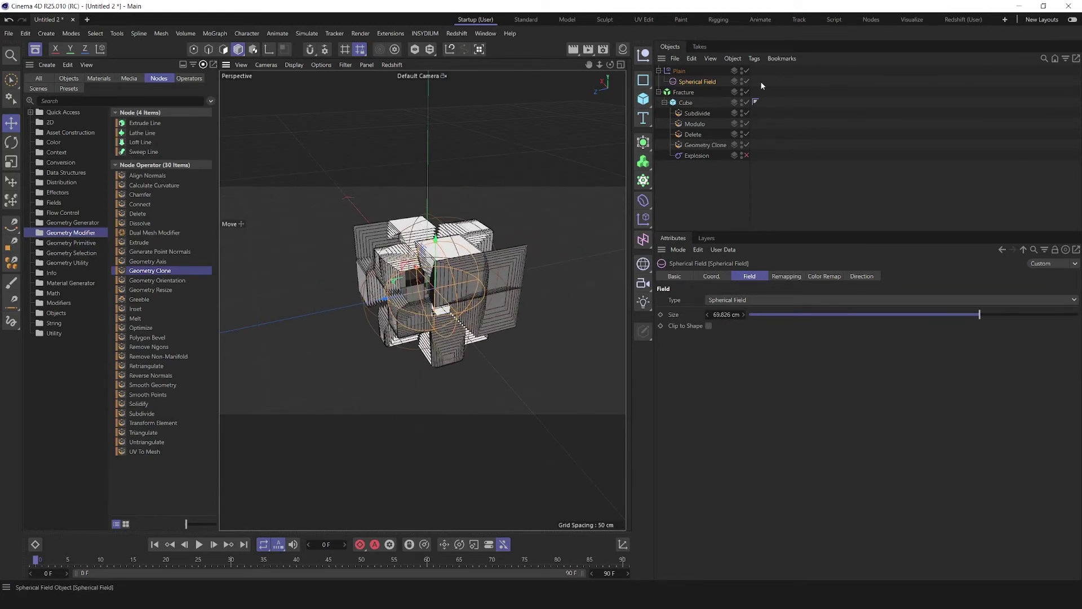
{"action": "key", "text": "ctrl+z"}
{"action": "left_click", "coordinate": [745, 156]}
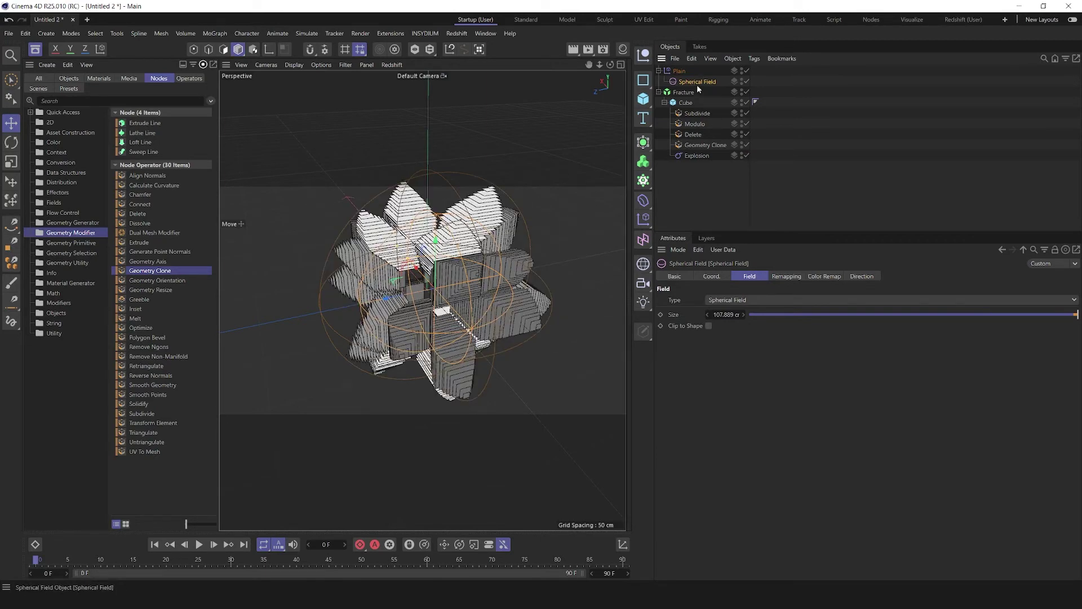
Step: Animate the Spherical Field's size from about 19.7 cm at frame 0 to about 245.7 cm at frame 100, extending the timeline to 222 frames
{"action": "mouse_move", "coordinate": [422, 290]}
{"action": "left_mouse_down", "text": "alt"}
{"action": "mouse_move", "coordinate": [445, 281]}
{"action": "mouse_move", "coordinate": [398, 262]}
{"action": "mouse_move", "coordinate": [423, 287]}
{"action": "left_mouse_up", "text": "alt"}
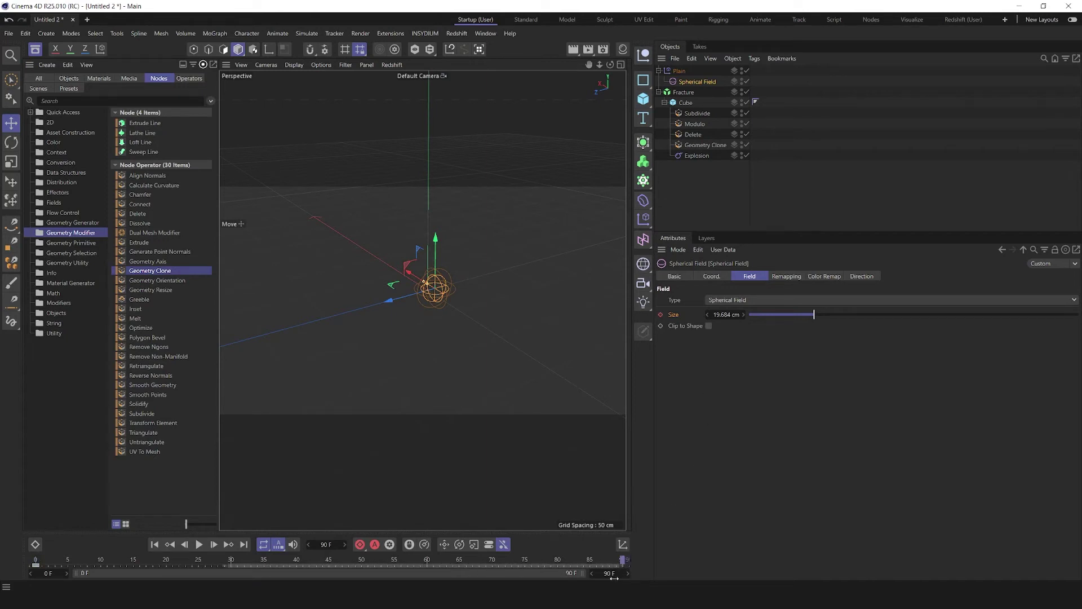
{"action": "double_click", "coordinate": [392, 568]}
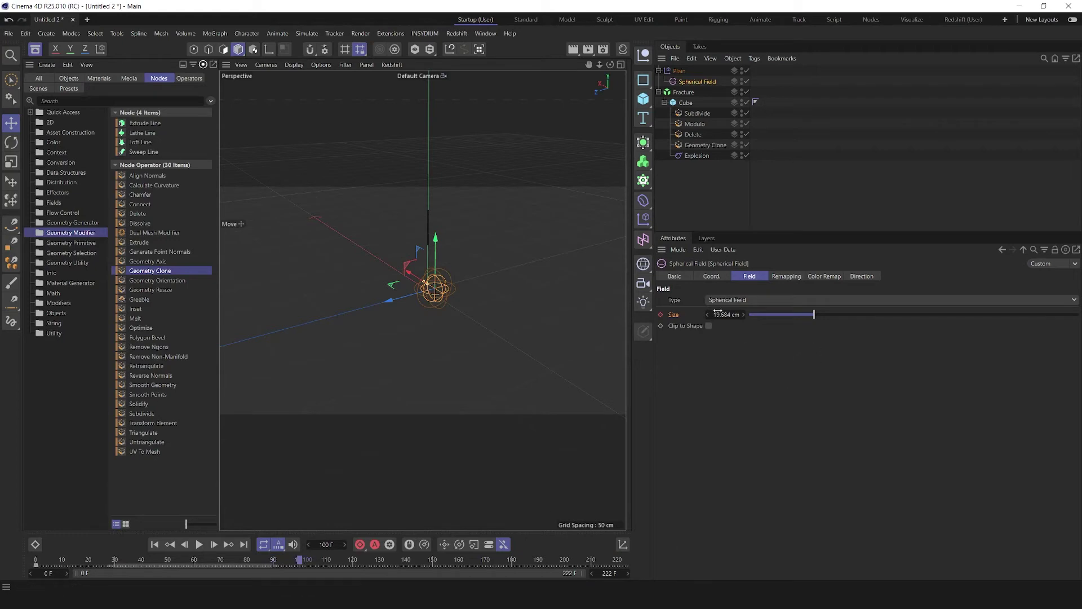
{"action": "left_click_drag", "start_coordinate": [722, 314], "coordinate": [937, 315]}
{"action": "left_click_drag", "start_coordinate": [1028, 314], "coordinate": [1077, 315]}
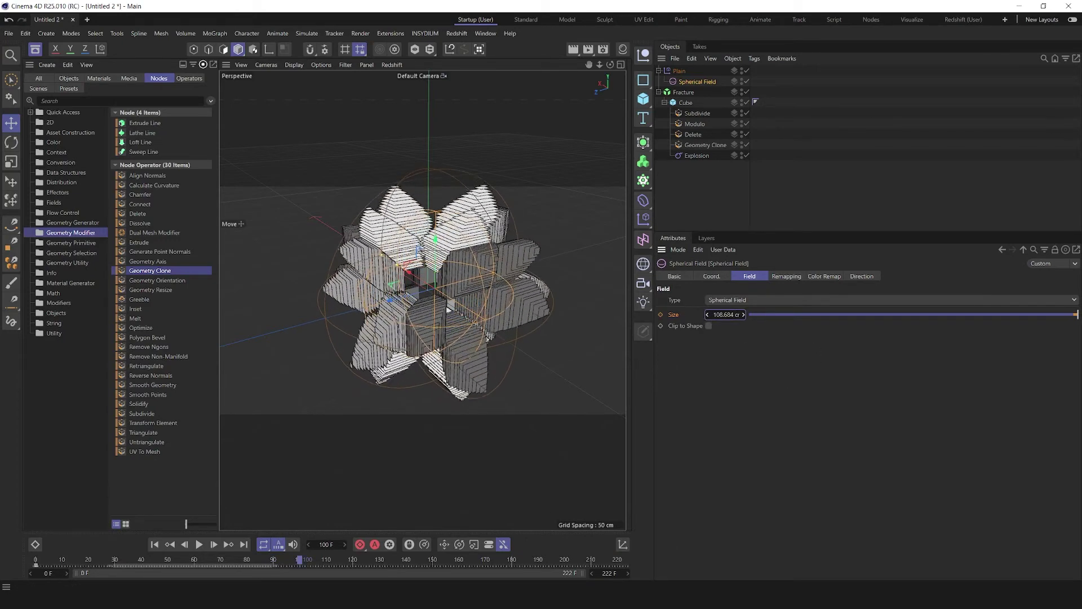
{"action": "left_click_drag", "start_coordinate": [744, 314], "coordinate": [797, 314]}
{"action": "left_click", "coordinate": [660, 314]}
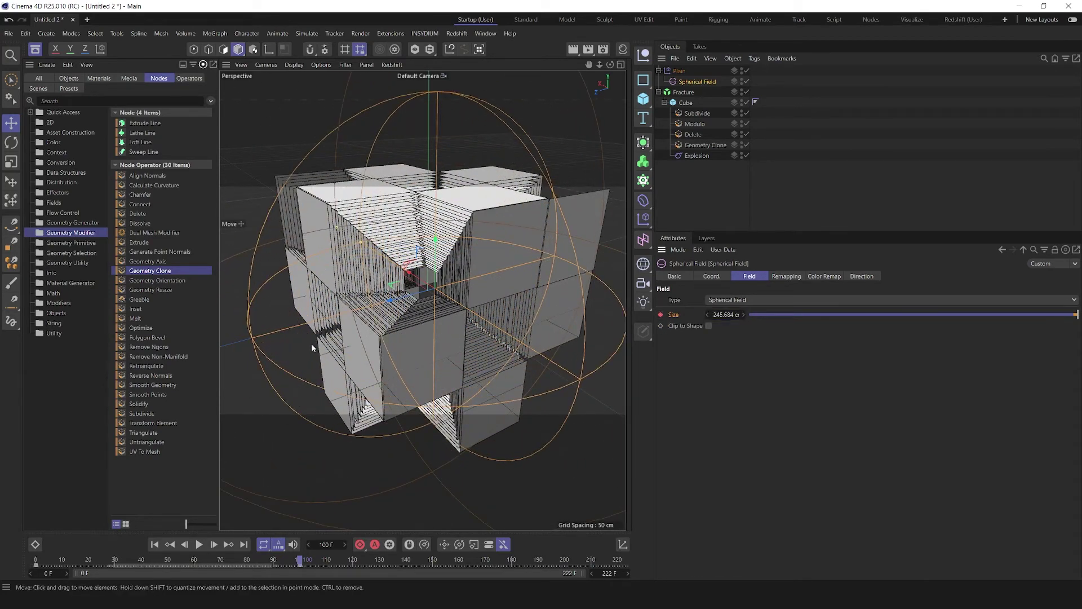
Step: Deselect everything and play the field animation from the first frame
{"action": "scroll", "coordinate": [429, 319], "scroll_direction": "down", "scroll_amount": 10}
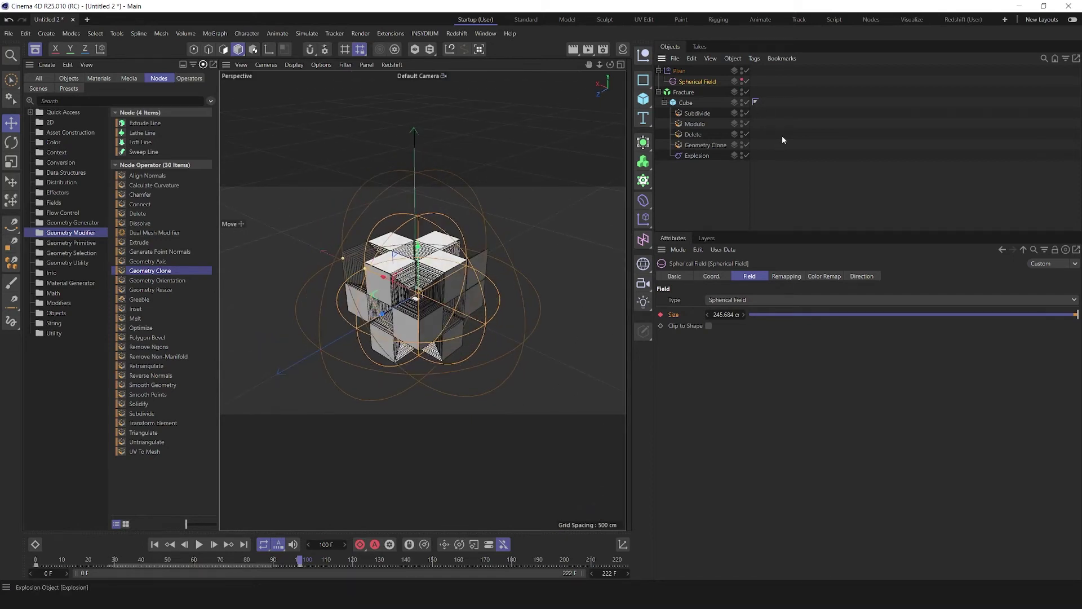
{"action": "left_click", "coordinate": [866, 204]}
{"action": "left_click", "coordinate": [155, 545]}
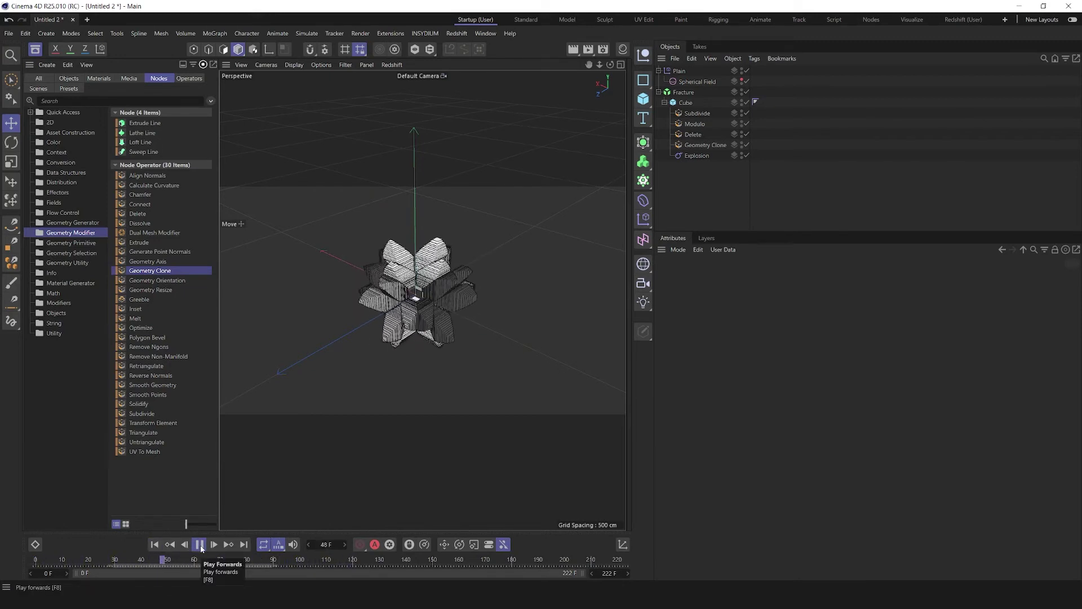
{"action": "left_click", "coordinate": [200, 546]}
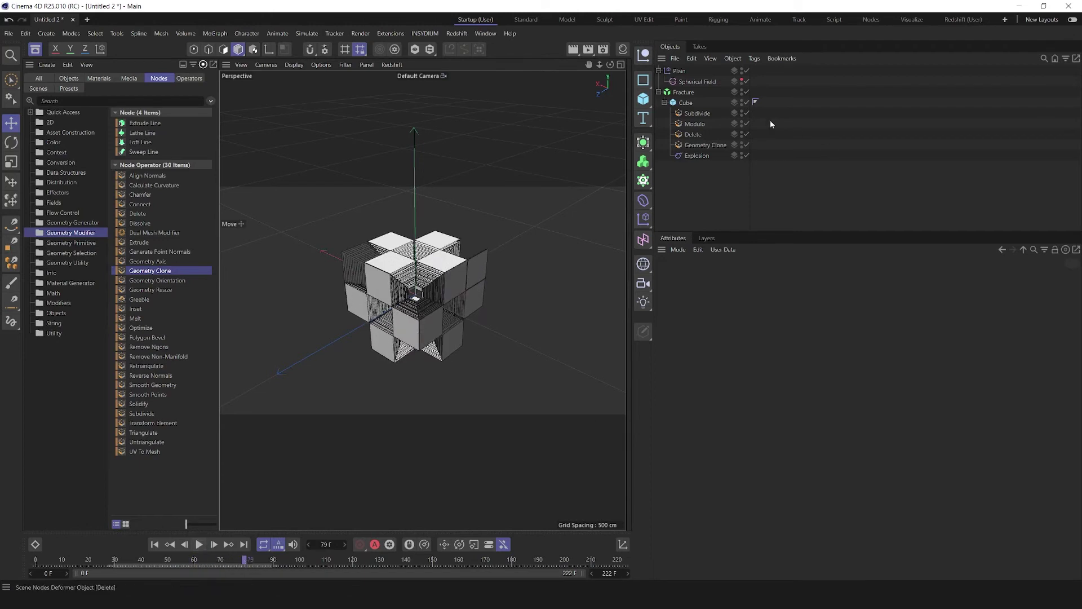
Step: Move the Spherical Field's final size keyframe to frame 140 and play the slower animation from the start
{"action": "left_click", "coordinate": [692, 81]}
{"action": "left_click_drag", "start_coordinate": [299, 566], "coordinate": [407, 569]}
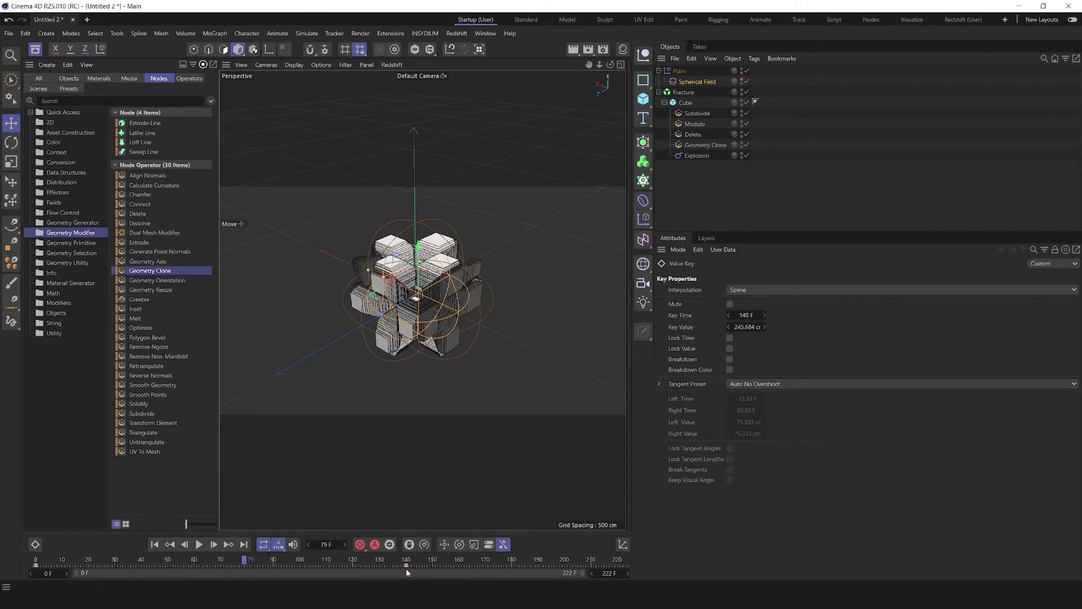
{"action": "left_click", "coordinate": [154, 544]}
{"action": "left_click", "coordinate": [199, 543]}
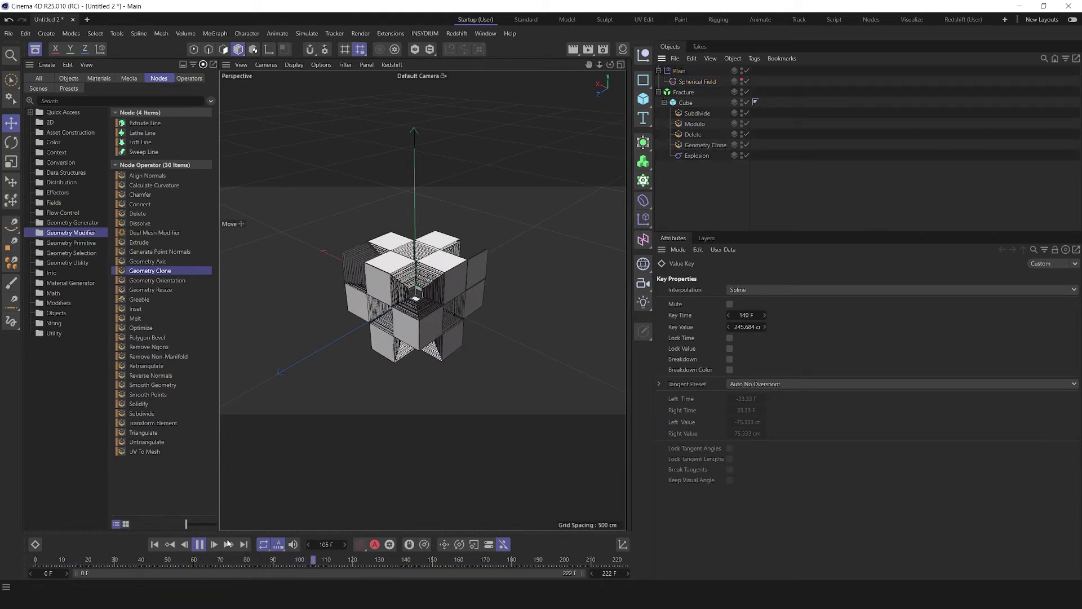
{"action": "left_click", "coordinate": [155, 544]}
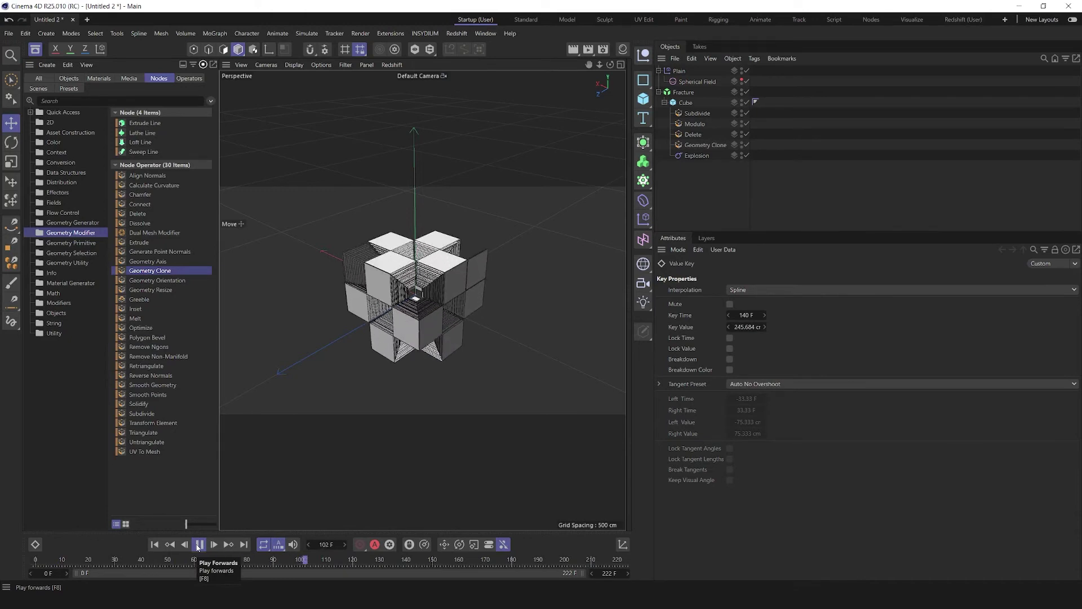
{"action": "scroll", "coordinate": [393, 306], "scroll_direction": "up", "scroll_amount": 4}
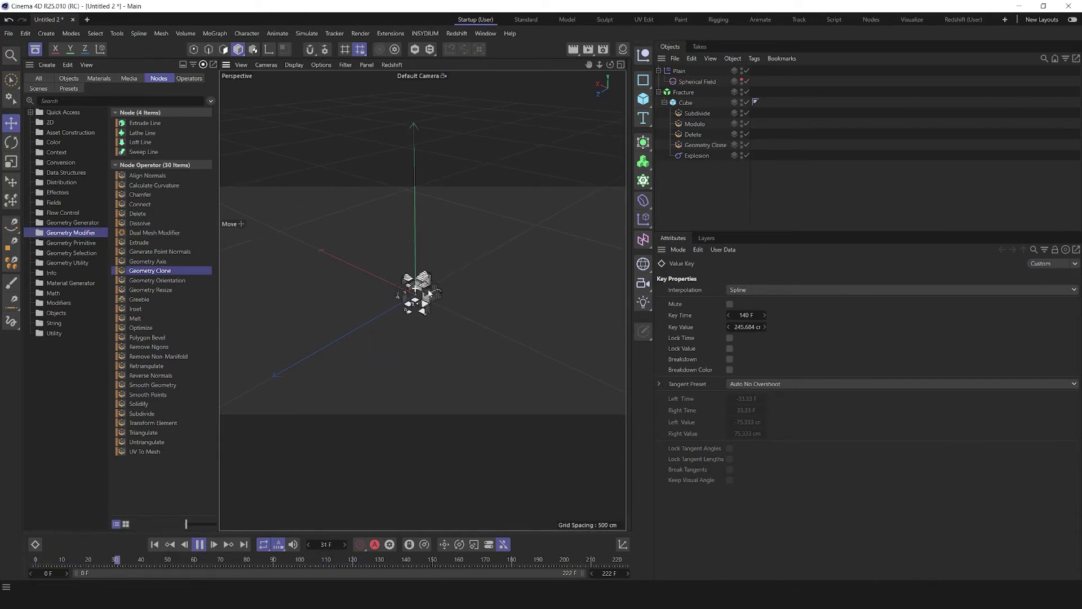
{"action": "left_click", "coordinate": [200, 545]}
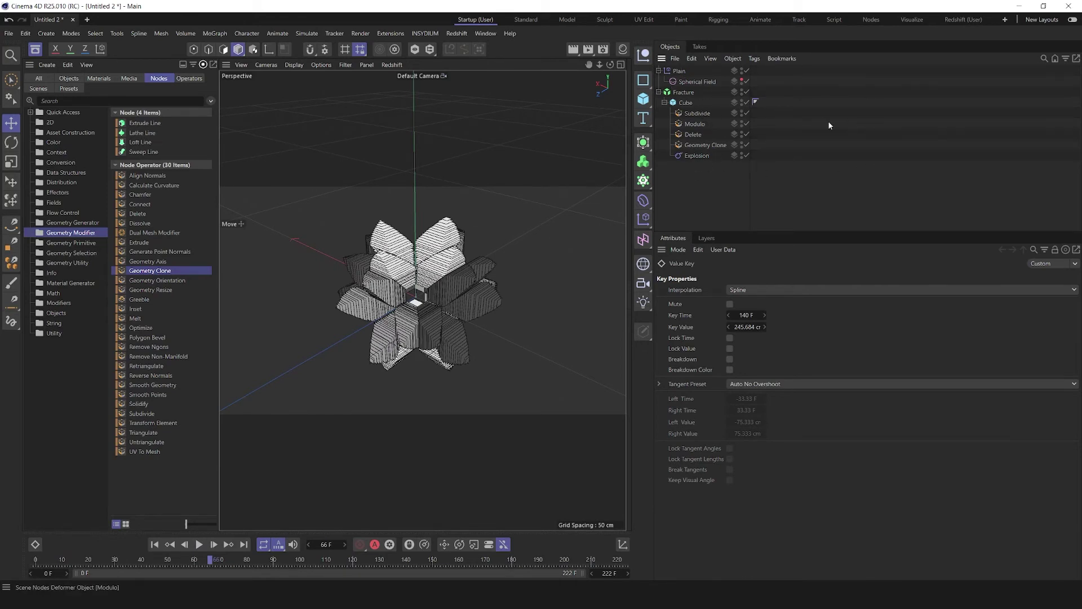
Step: Set the Subdivide operator's subdivisions to 3 and play the animation from the start
{"action": "left_click", "coordinate": [688, 115]}
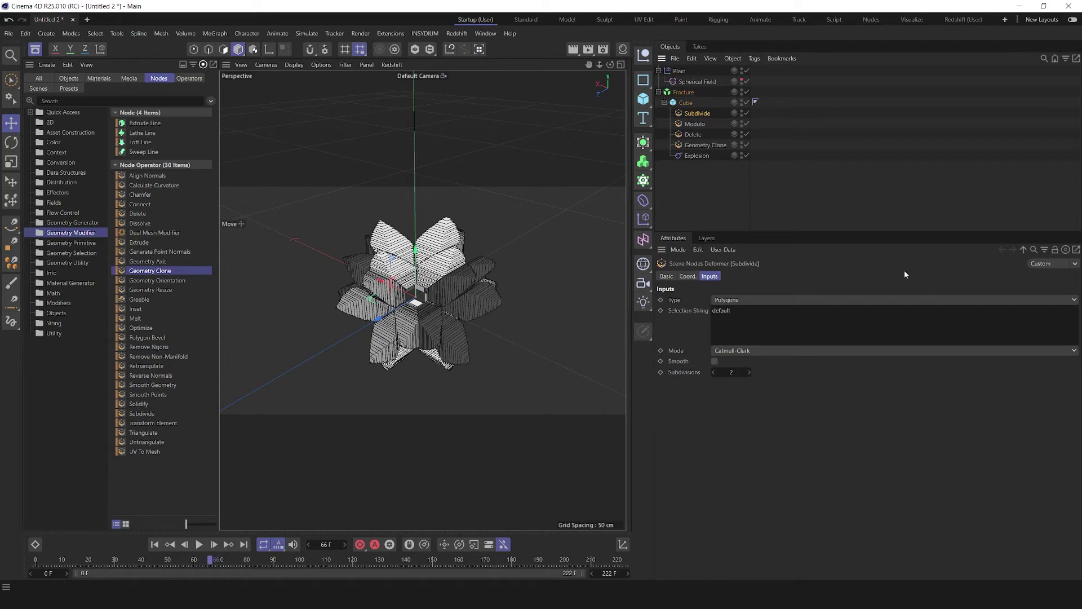
{"action": "left_click", "coordinate": [749, 372]}
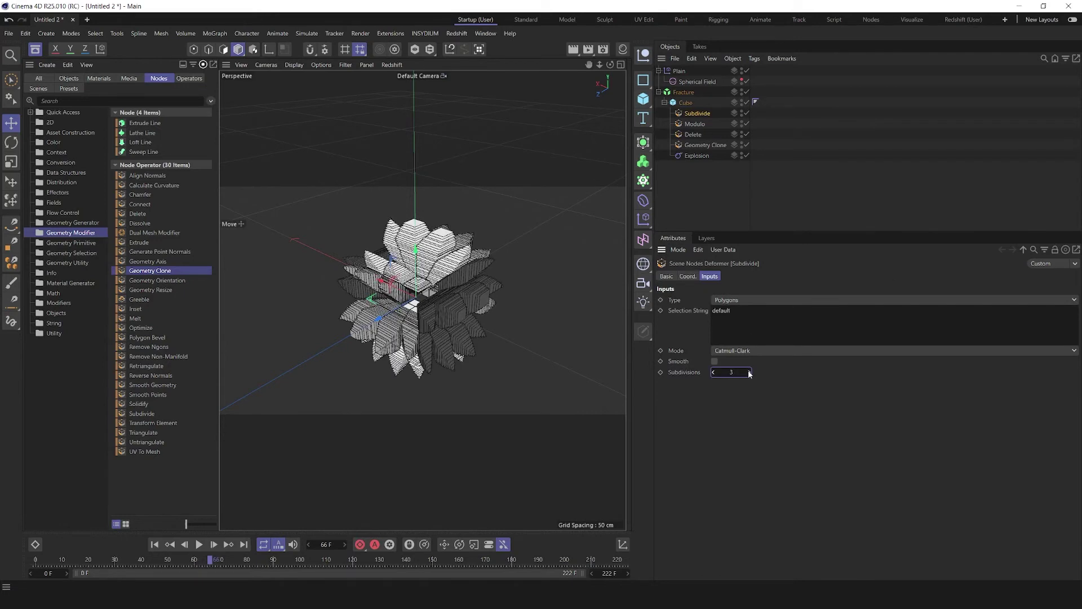
{"action": "left_click", "coordinate": [153, 542]}
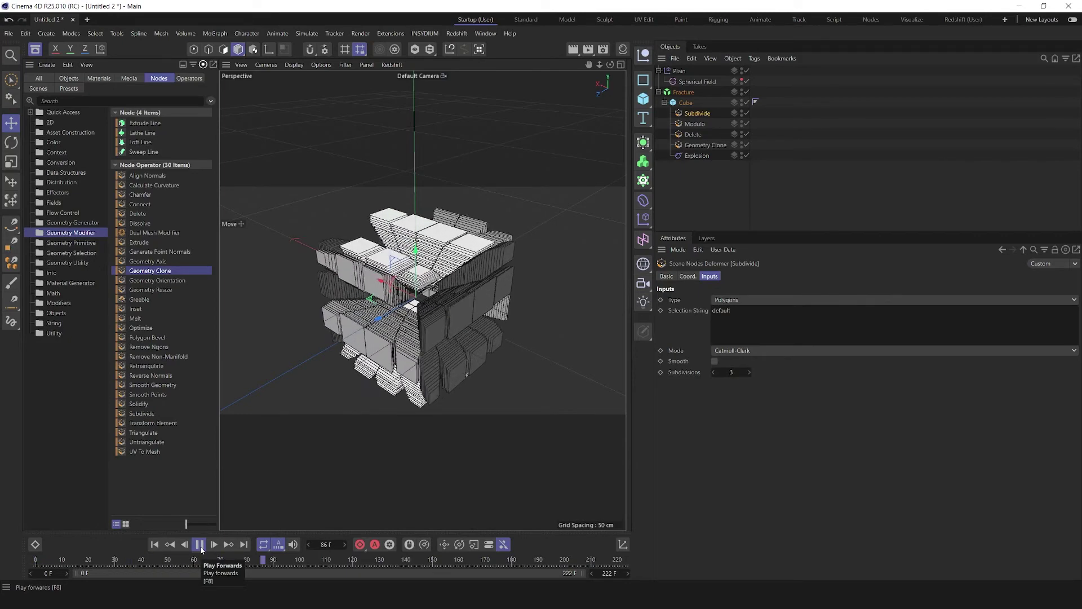
{"action": "left_click", "coordinate": [199, 544]}
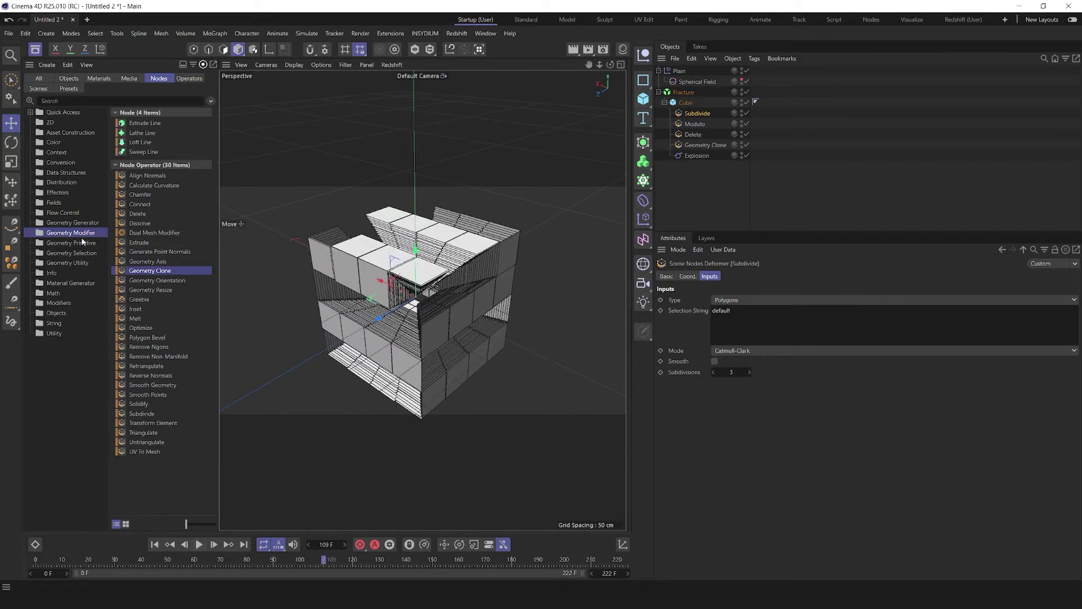
Step: Add a Noise Selection operator directly below Subdivide, disable Modulo, and set the noise threshold to 41% and scale to 11%
{"action": "left_click", "coordinate": [71, 254]}
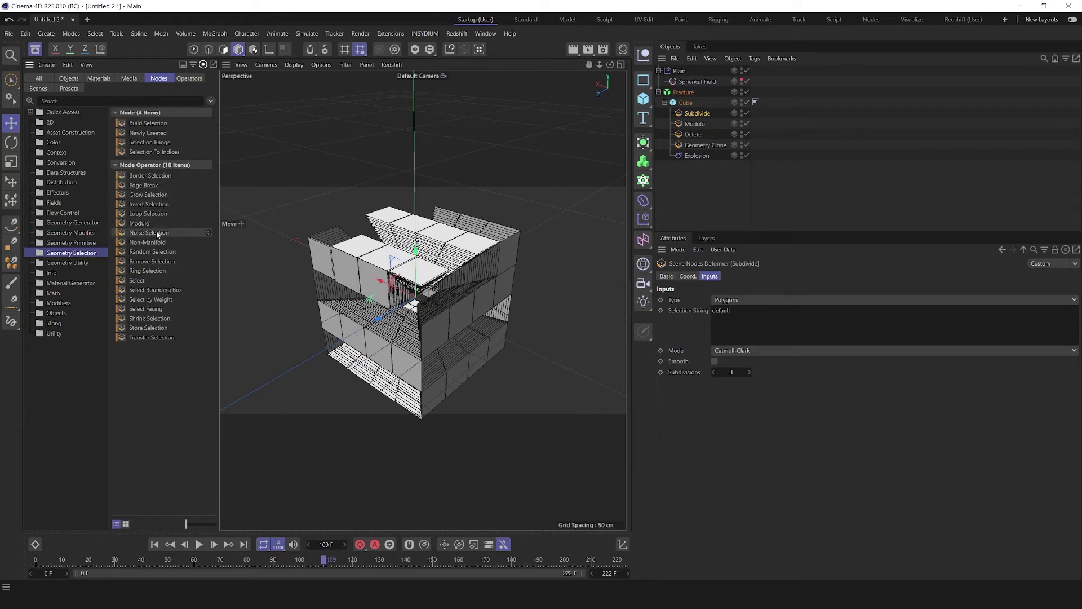
{"action": "left_click_drag", "start_coordinate": [157, 231], "coordinate": [718, 122]}
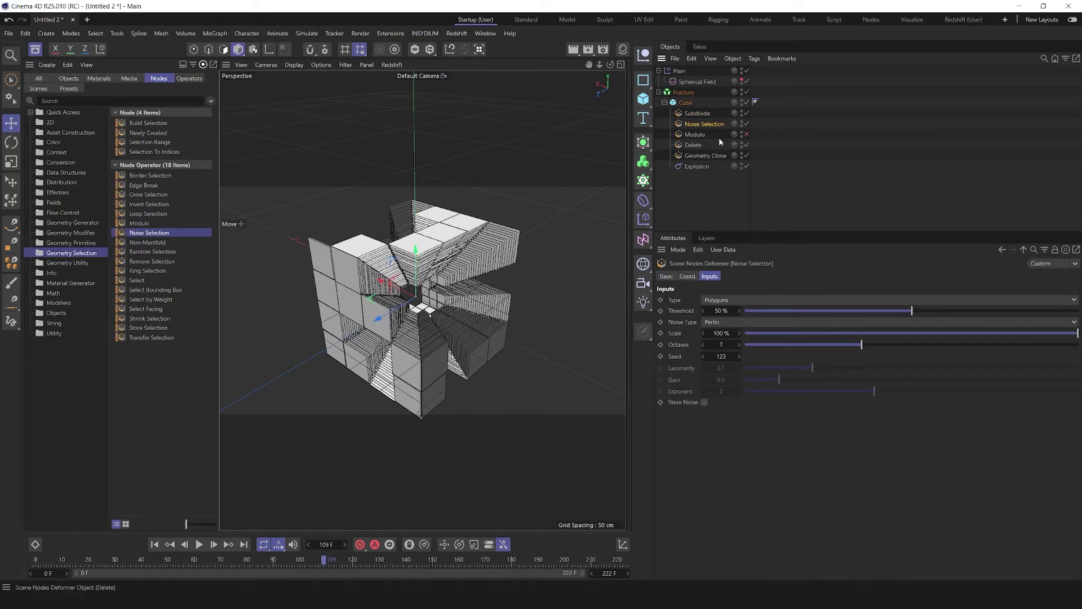
{"action": "left_click_drag", "start_coordinate": [914, 311], "coordinate": [782, 335]}
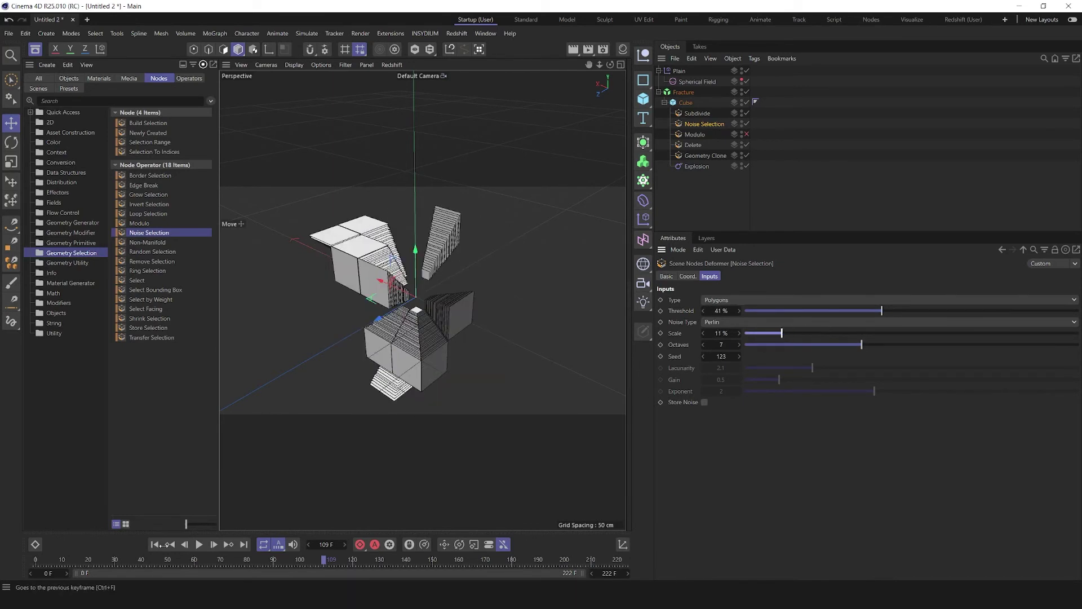
Step: Play the animation from the start to check the noise-based polygon selection
{"action": "left_click", "coordinate": [155, 544]}
{"action": "left_click", "coordinate": [200, 545]}
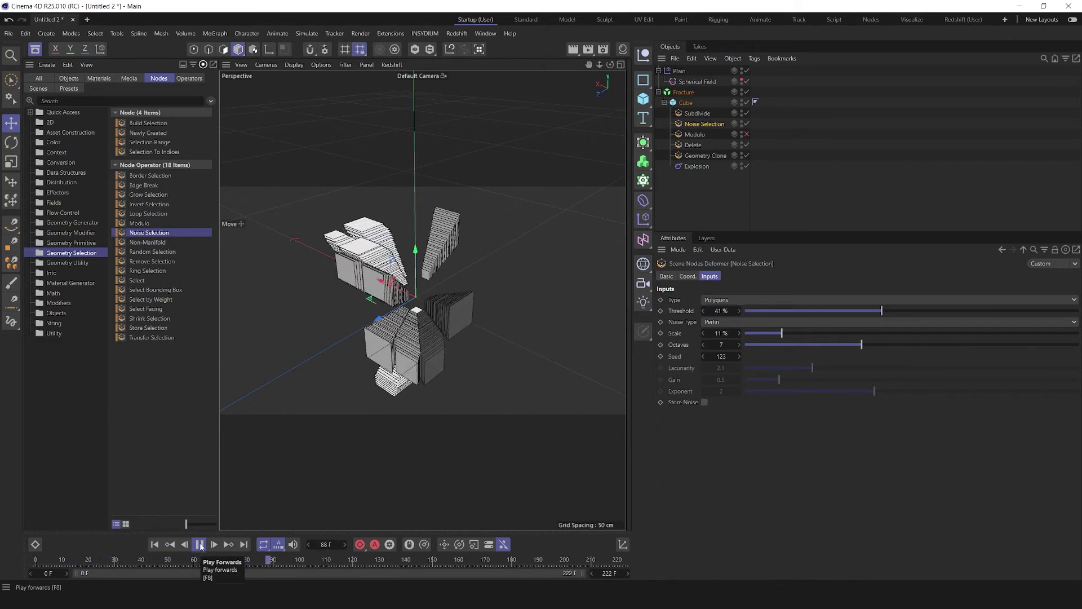
{"action": "left_click", "coordinate": [200, 545]}
Step: Try 2 subdivisions in the Subdivide operator, and raise the value to 4
{"action": "left_click", "coordinate": [697, 114]}
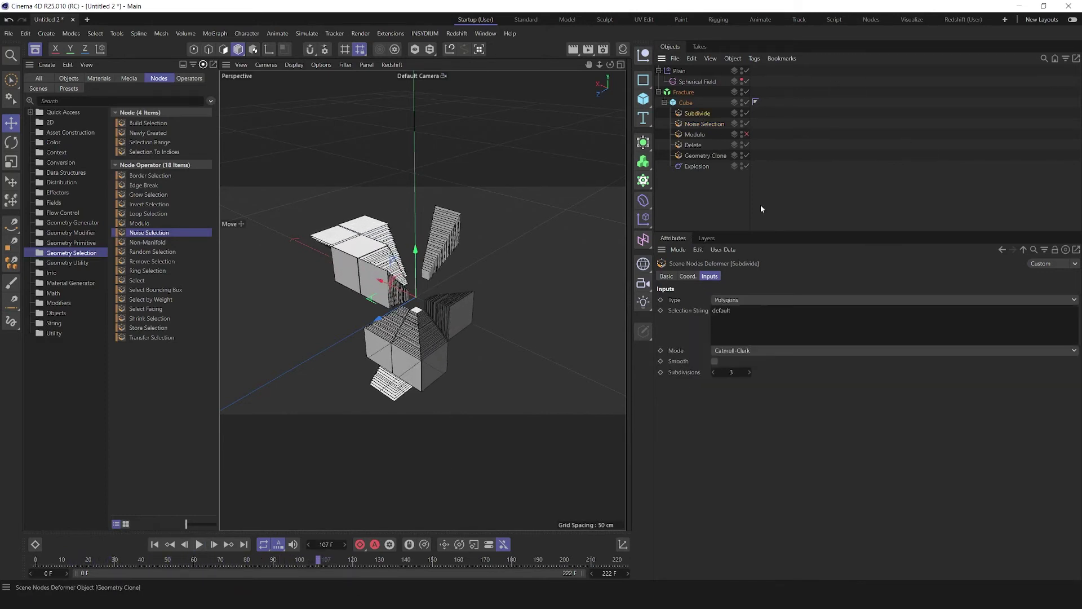
{"action": "left_click", "coordinate": [713, 372]}
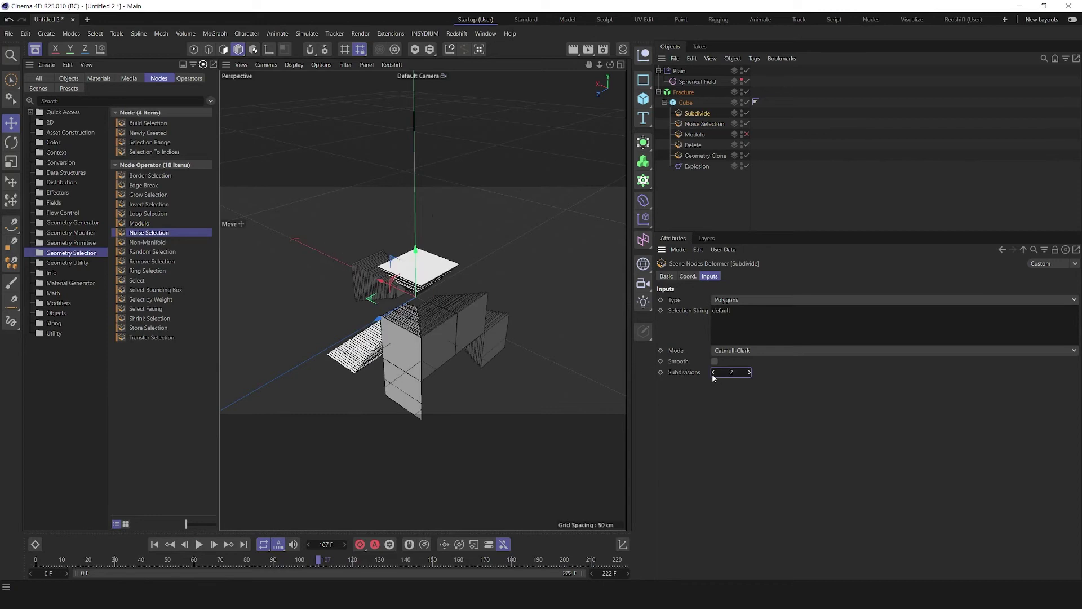
{"action": "left_click", "coordinate": [750, 372]}
{"action": "left_click", "coordinate": [750, 372]}
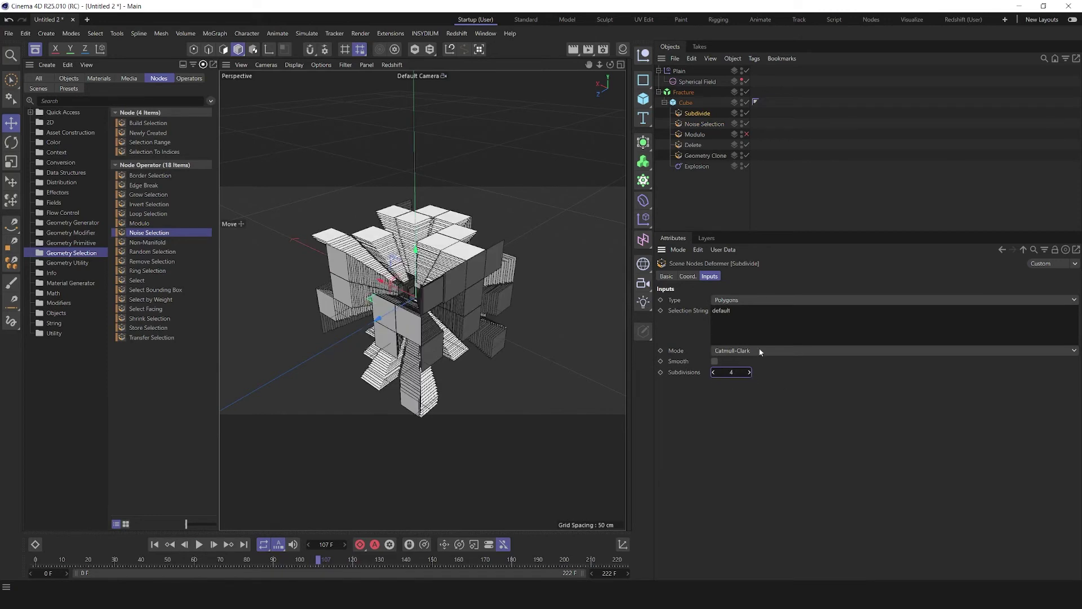
Step: Disable Noise Selection, re-enable Modulo, and try its Every value at 3 before setting it back to 2
{"action": "left_click", "coordinate": [745, 124]}
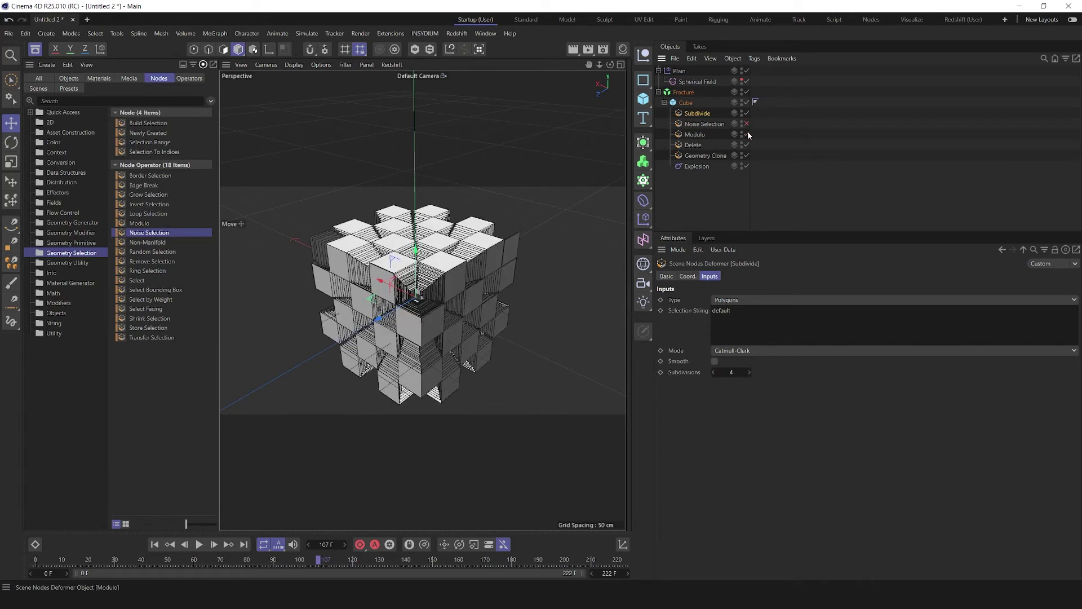
{"action": "left_click", "coordinate": [690, 135]}
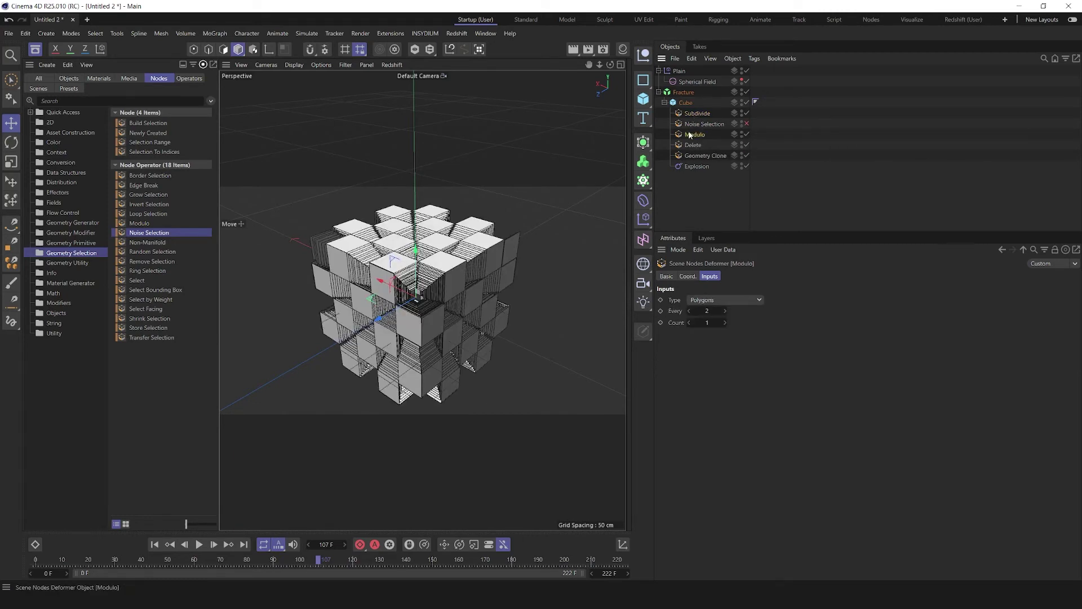
{"action": "left_click", "coordinate": [725, 311]}
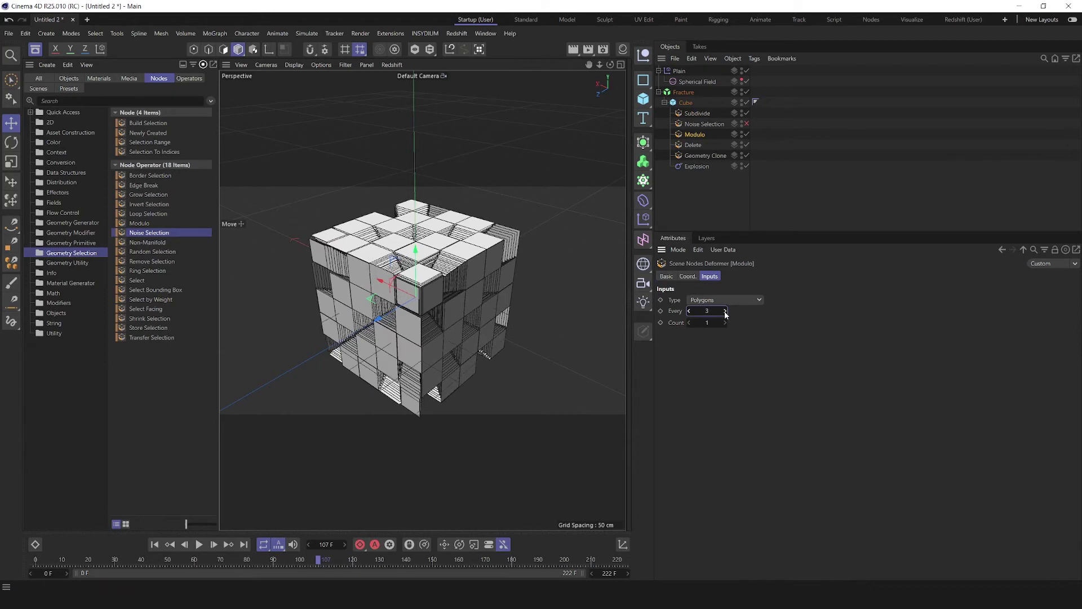
{"action": "left_click", "coordinate": [689, 311]}
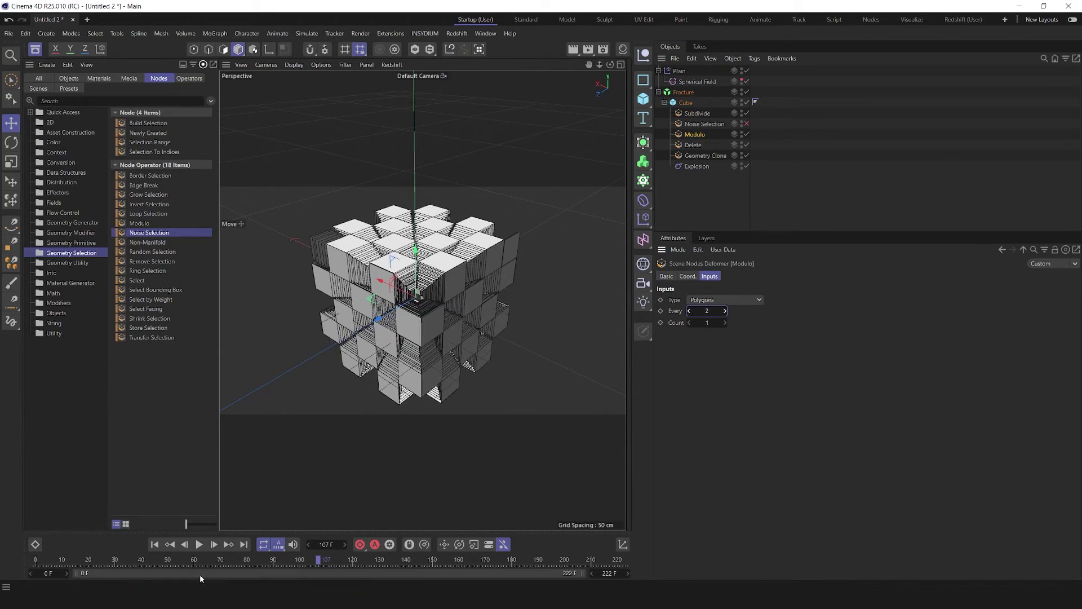
Step: Play the animation to examine the Modulo pattern on the more finely subdivided cube
{"action": "left_click", "coordinate": [199, 545]}
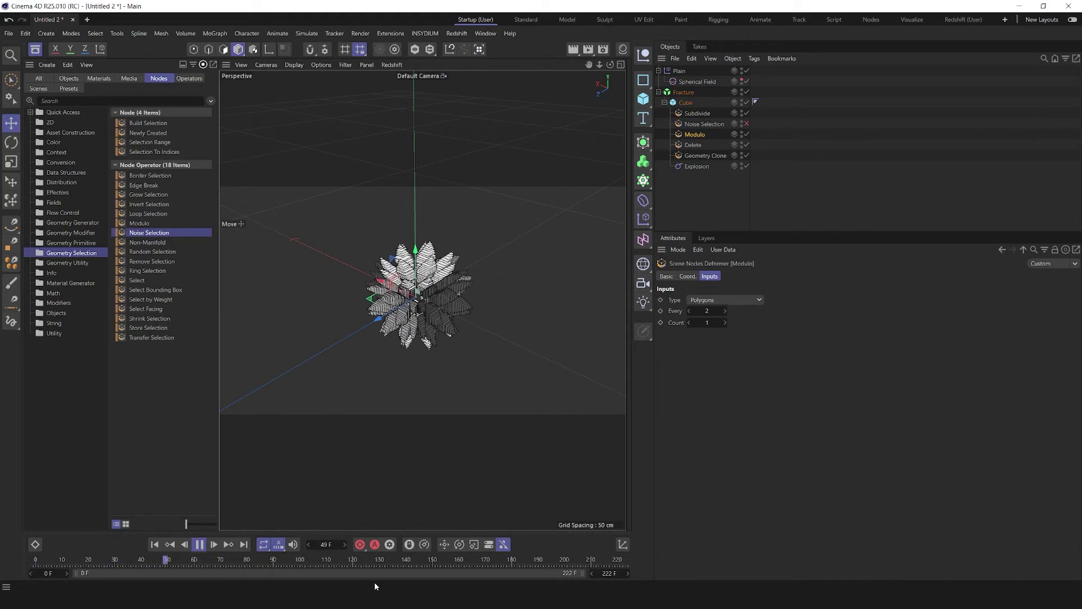
{"action": "left_click", "coordinate": [202, 546]}
{"action": "left_click_drag", "start_coordinate": [577, 305], "coordinate": [459, 298], "text": "alt"}
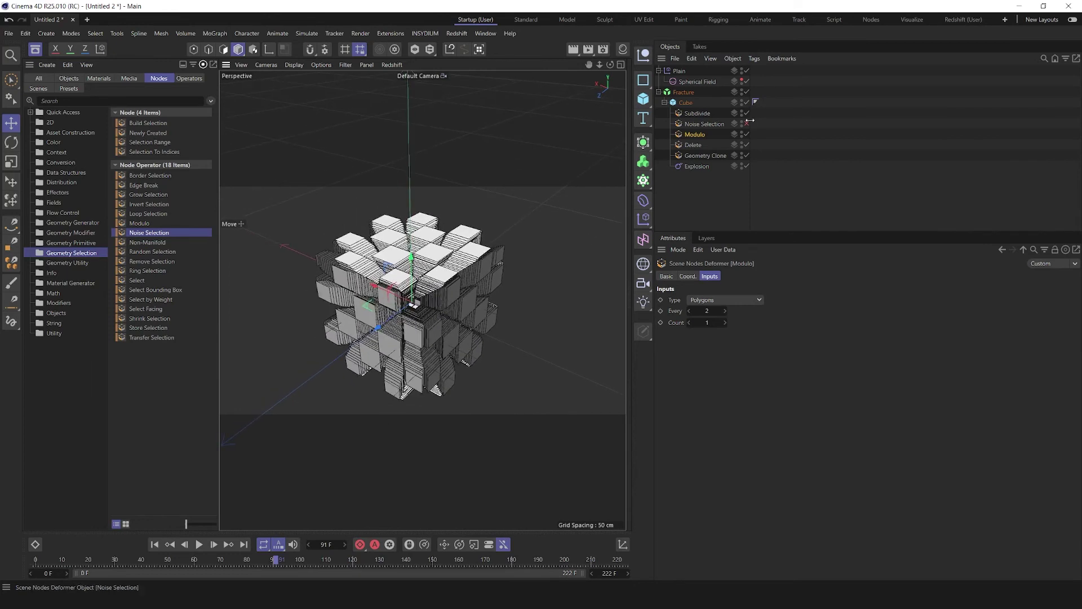
Step: Reduce the Subdivide operator's subdivisions to 2
{"action": "left_click", "coordinate": [697, 113]}
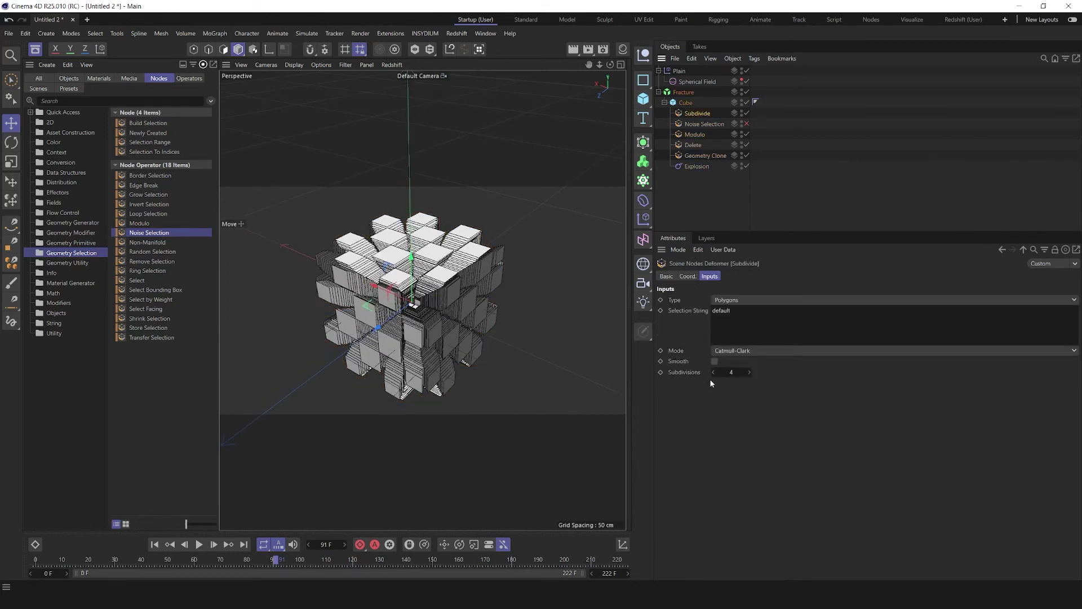
{"action": "left_click", "coordinate": [714, 372]}
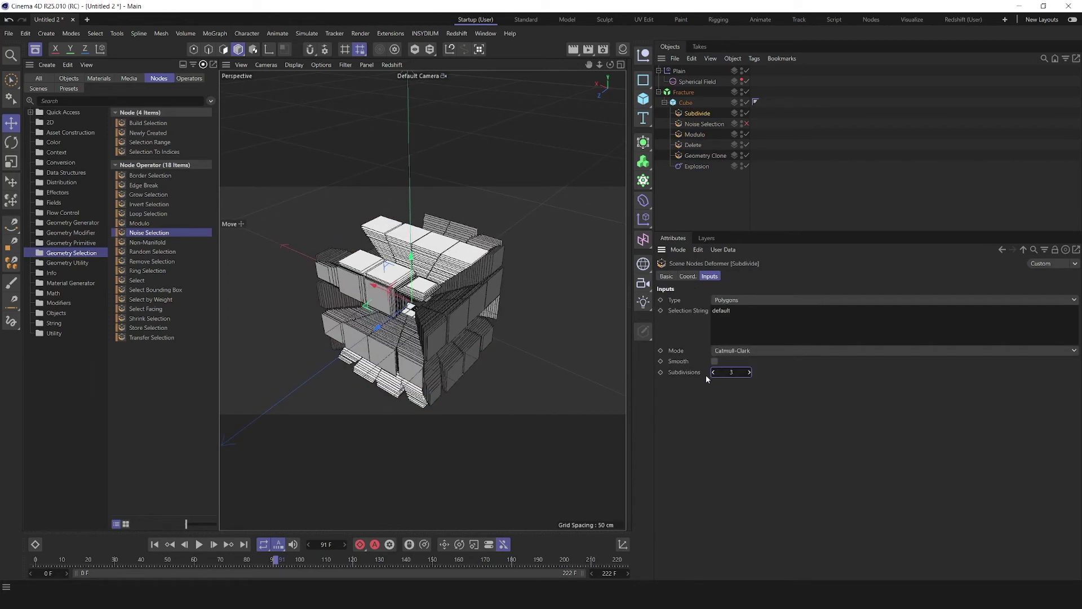
{"action": "left_click", "coordinate": [714, 372]}
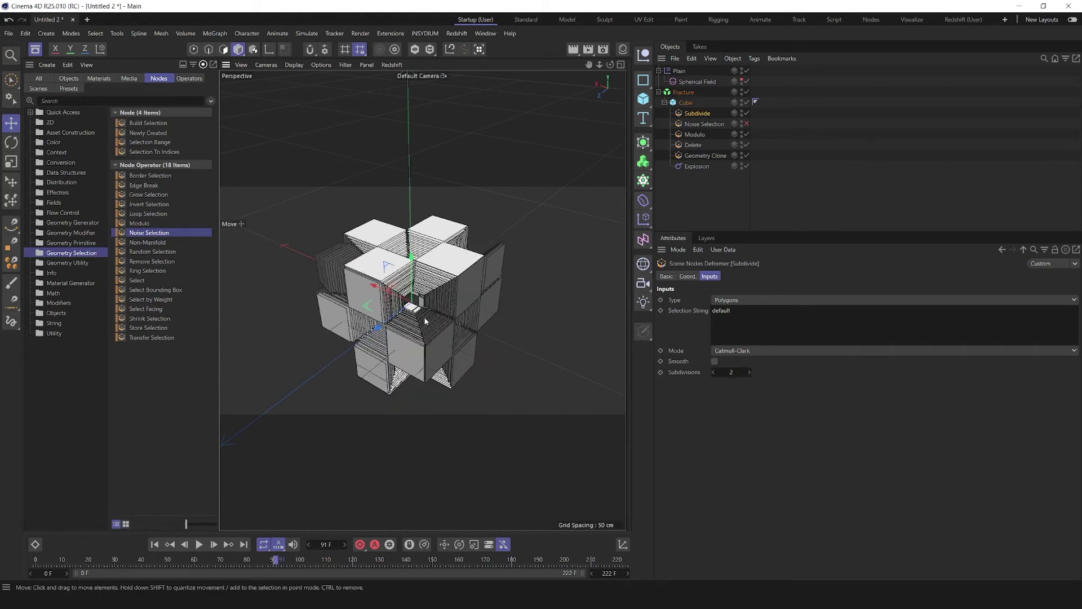
Step: Select the Fracture object and play the animation from the start, stopping at about frame 67
{"action": "left_click", "coordinate": [451, 305]}
{"action": "left_click_drag", "start_coordinate": [451, 305], "coordinate": [282, 258], "text": "alt"}
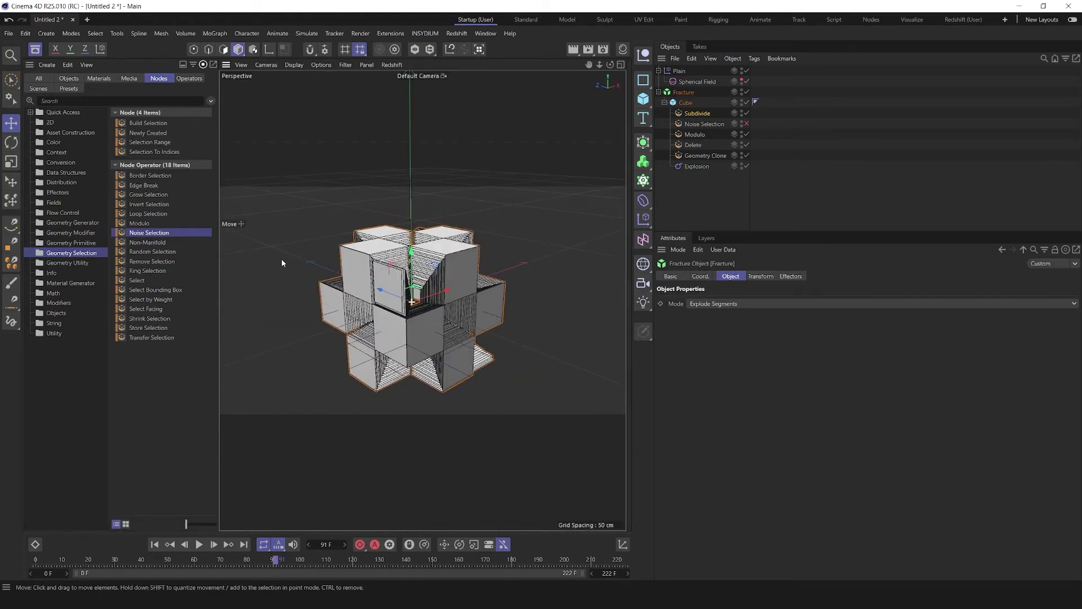
{"action": "left_click", "coordinate": [154, 544]}
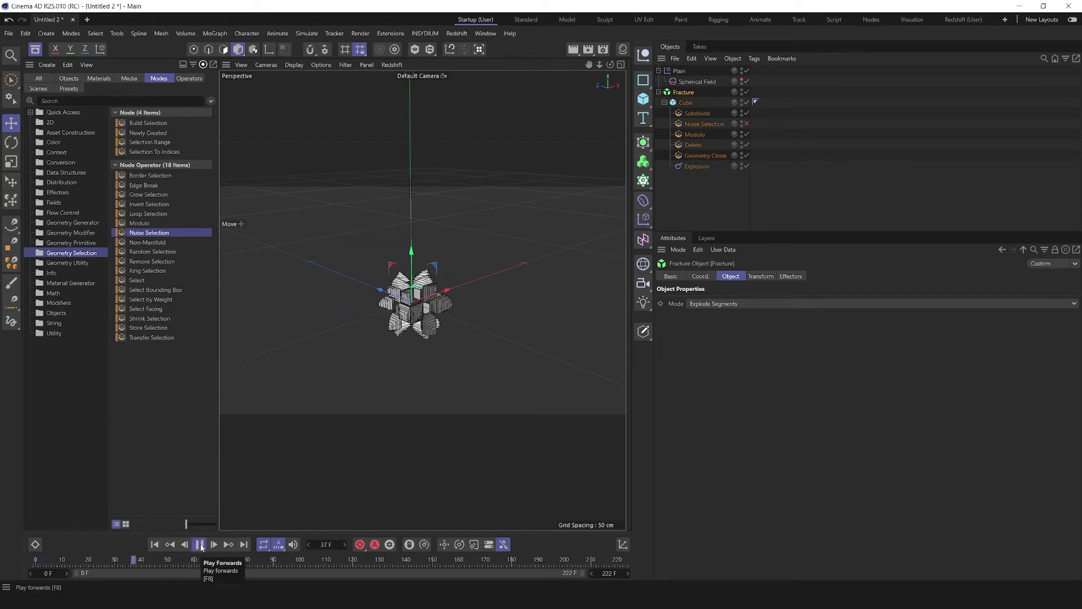
{"action": "left_click", "coordinate": [200, 545]}
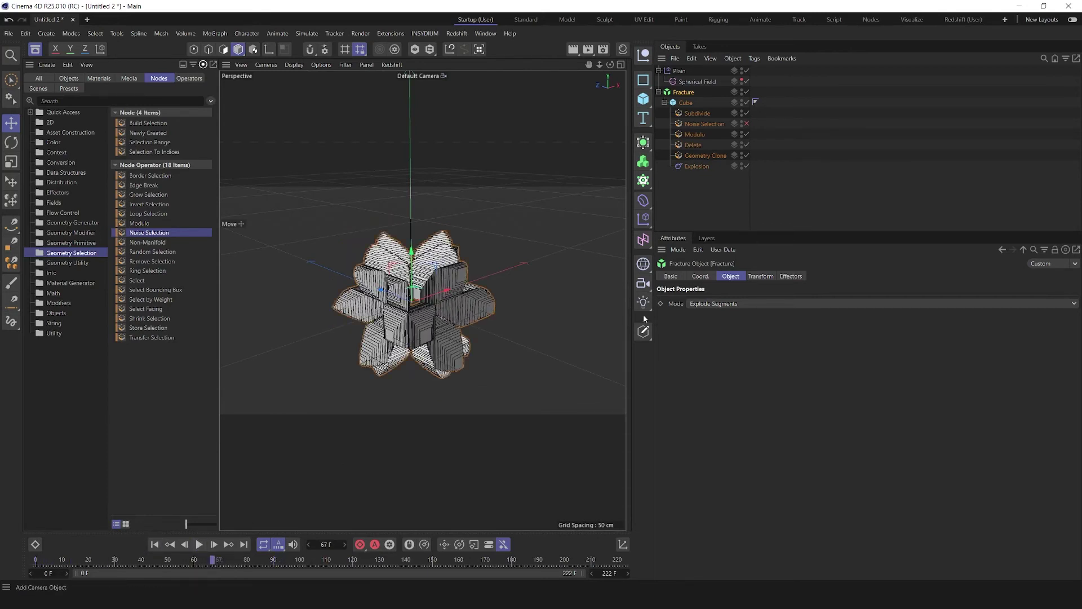
Step: Add a Camera, look through it, set its focal length to 200, and reframe the fractured cube
{"action": "left_click", "coordinate": [644, 284]}
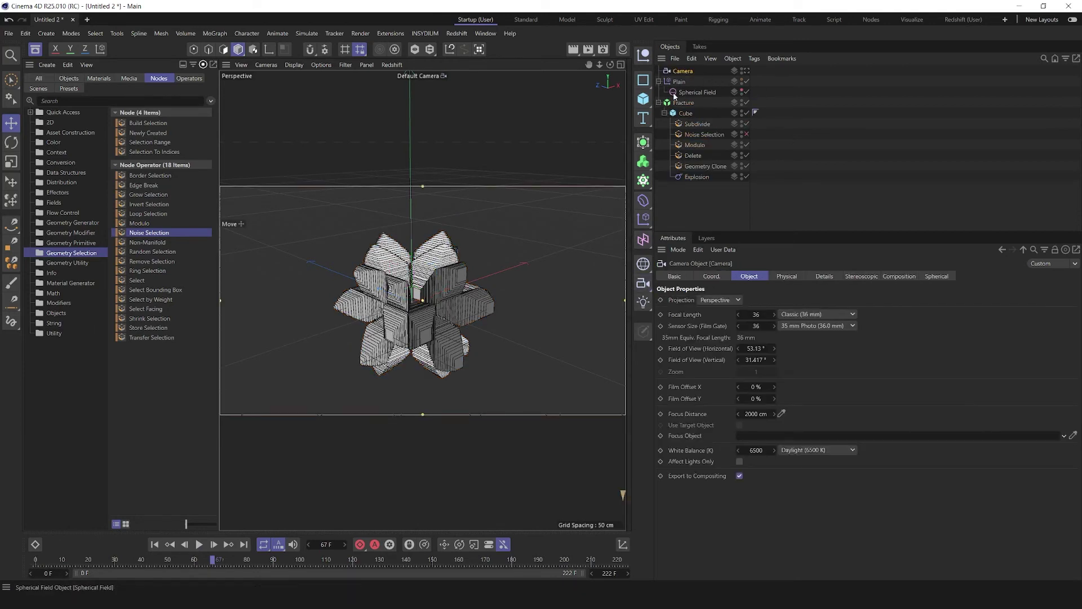
{"action": "left_click", "coordinate": [747, 71]}
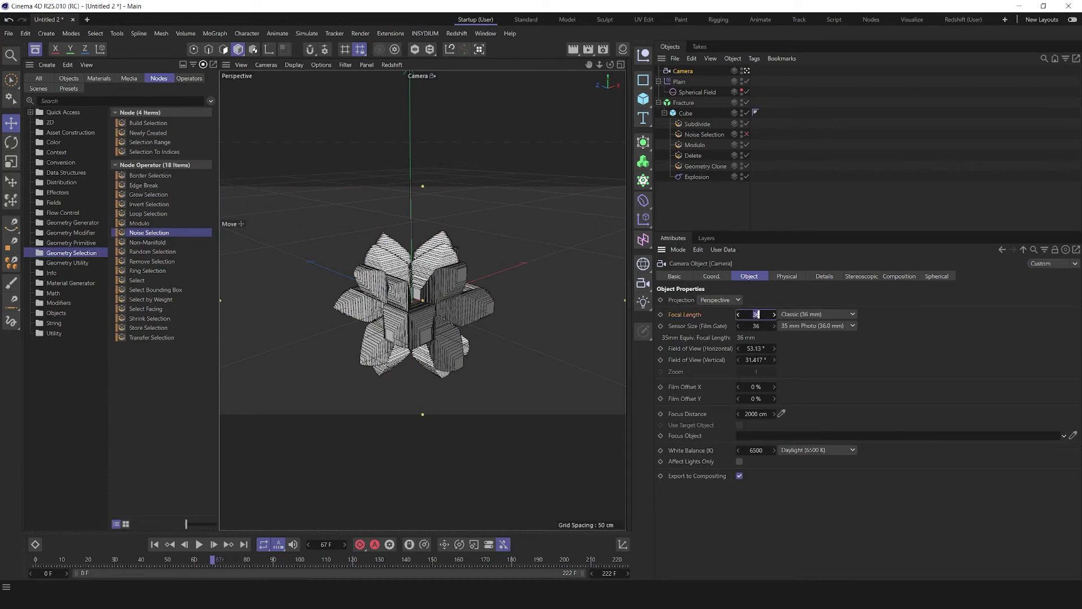
{"action": "type", "text": "200"}
{"action": "key", "text": "Return"}
{"action": "left_click", "coordinate": [447, 321]}
{"action": "scroll", "coordinate": [394, 328], "scroll_direction": "down", "scroll_amount": 10}
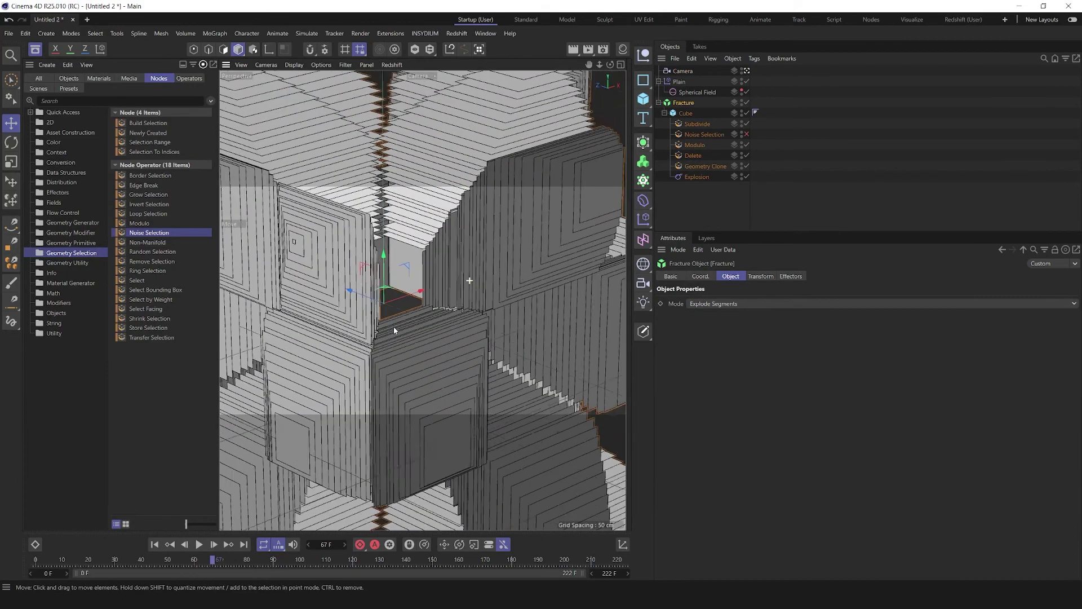
{"action": "scroll", "coordinate": [469, 281], "scroll_direction": "down", "scroll_amount": 2}
{"action": "left_click_drag", "start_coordinate": [488, 284], "coordinate": [427, 327]}
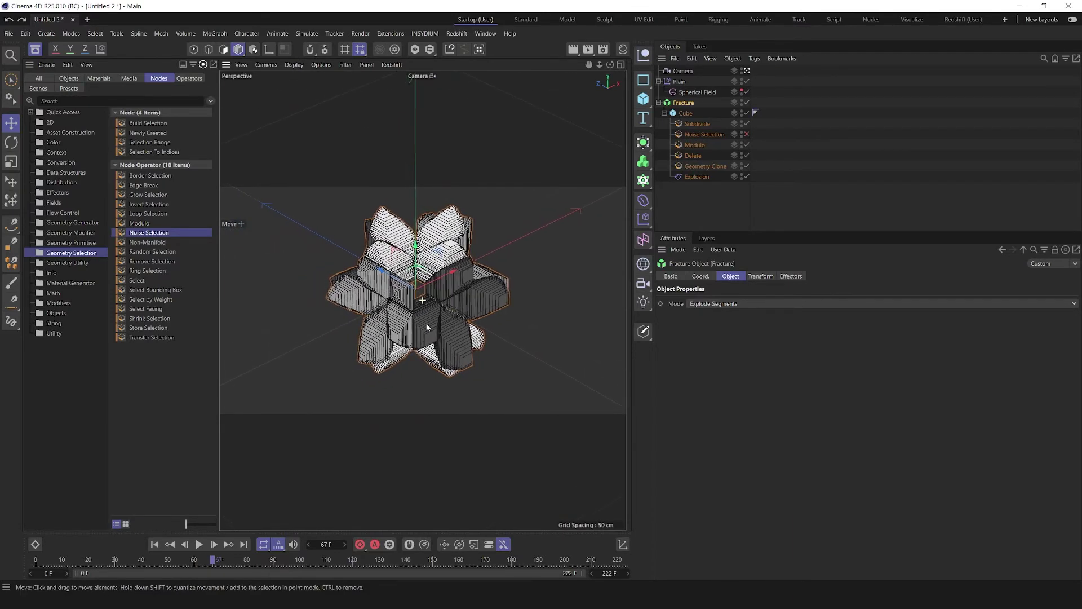
Step: Add a Plane, lower it beneath the fractured cube, and scale it up to about 1081.2 cm square
{"action": "left_click_drag", "start_coordinate": [643, 98], "coordinate": [675, 131]}
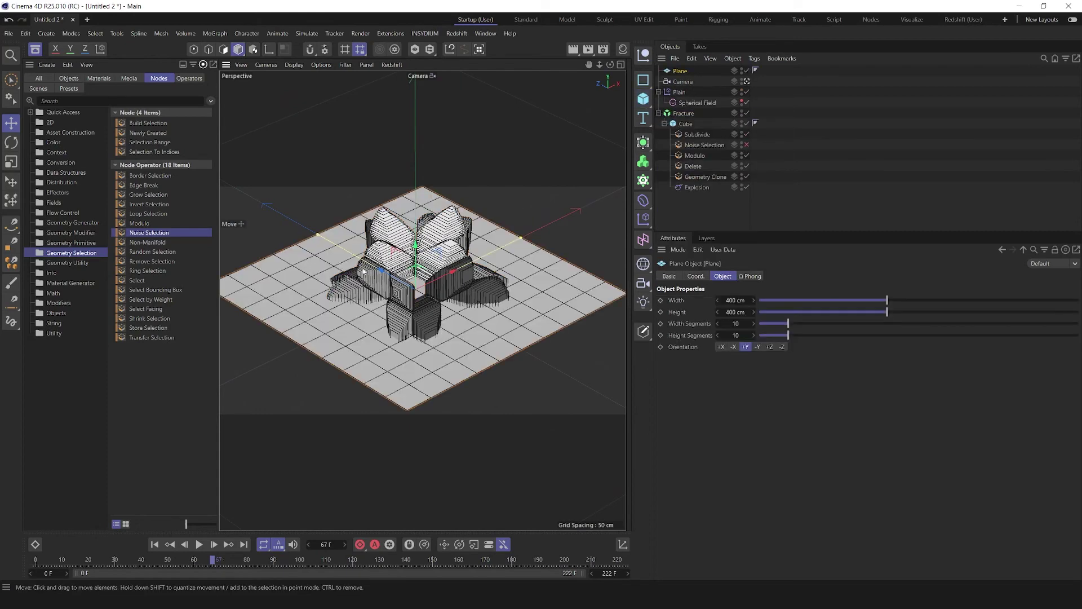
{"action": "left_click_drag", "start_coordinate": [410, 253], "coordinate": [468, 384]}
{"action": "key", "text": "t"}
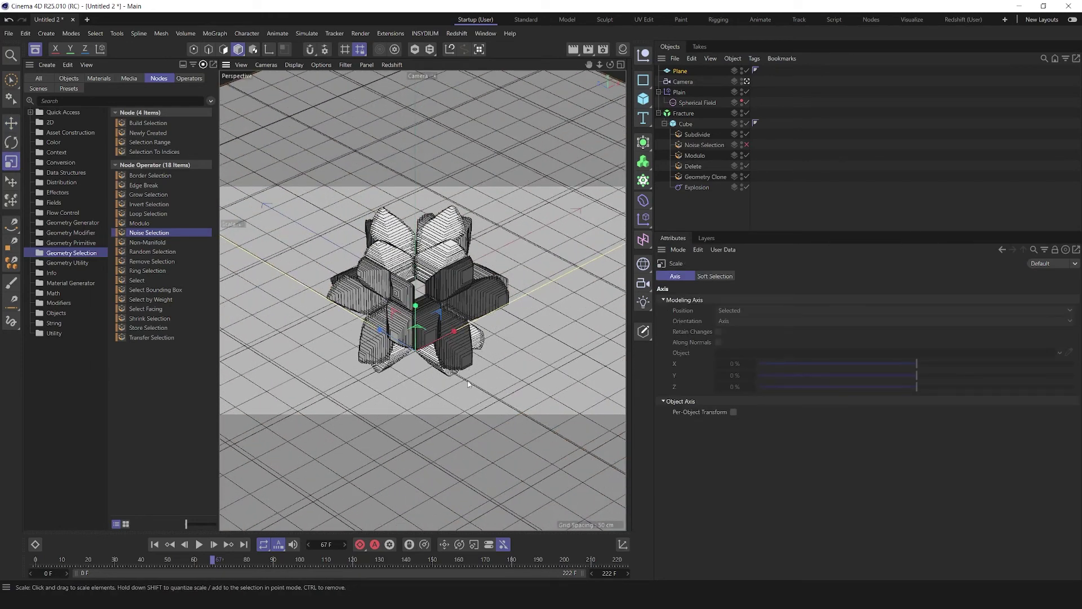
{"action": "right_click", "coordinate": [536, 369]}
{"action": "left_click", "coordinate": [603, 315]}
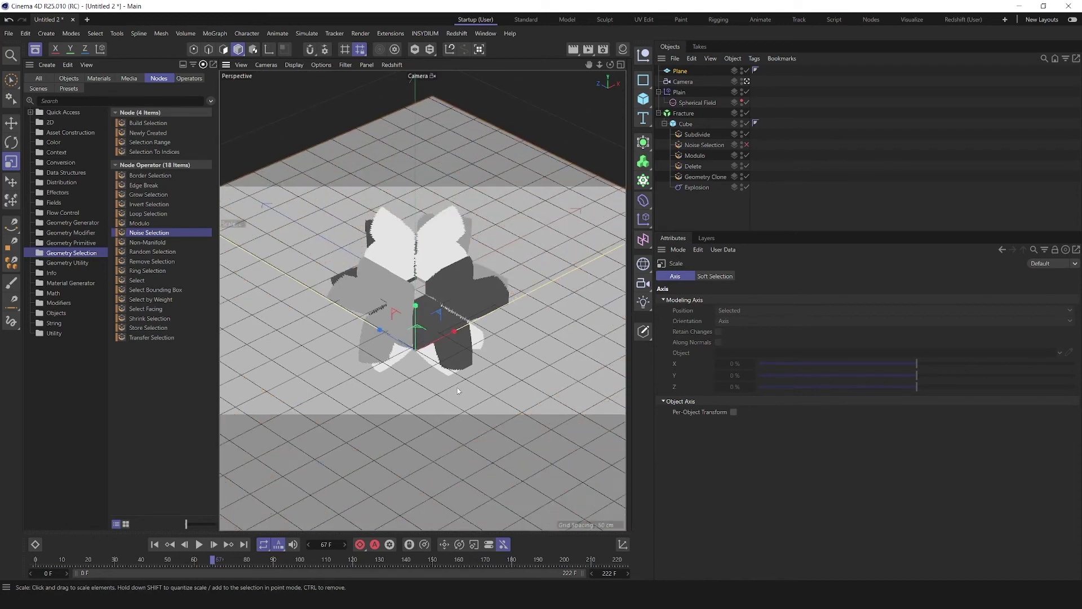
Step: Set the Plane's width and height segments to 1
{"action": "left_click", "coordinate": [962, 117]}
{"action": "left_click", "coordinate": [681, 72]}
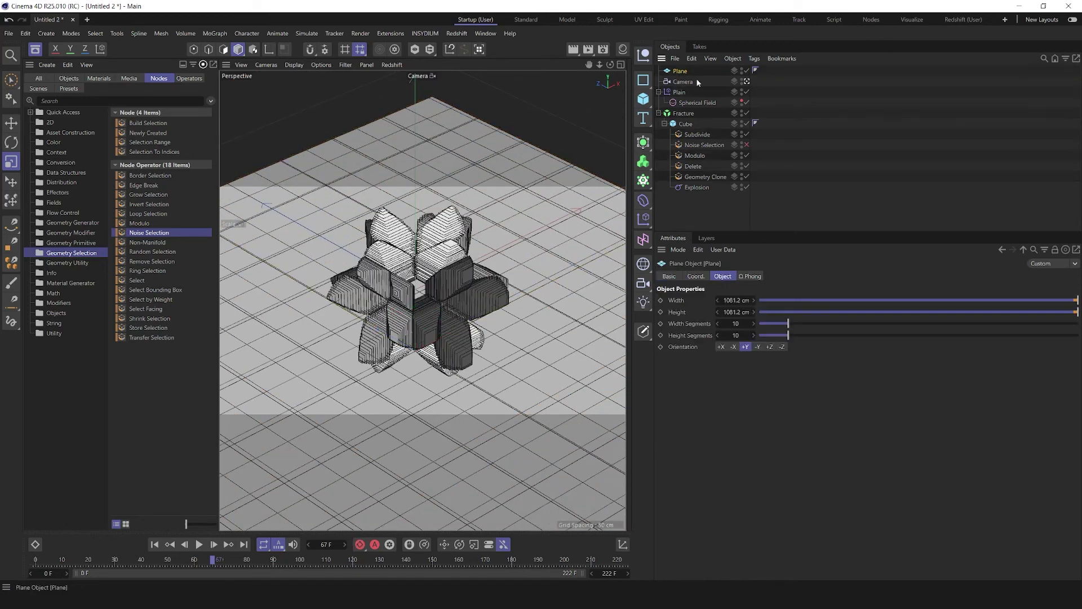
{"action": "double_click", "coordinate": [739, 334]}
{"action": "type", "text": "1"}
{"action": "key", "text": "Return"}
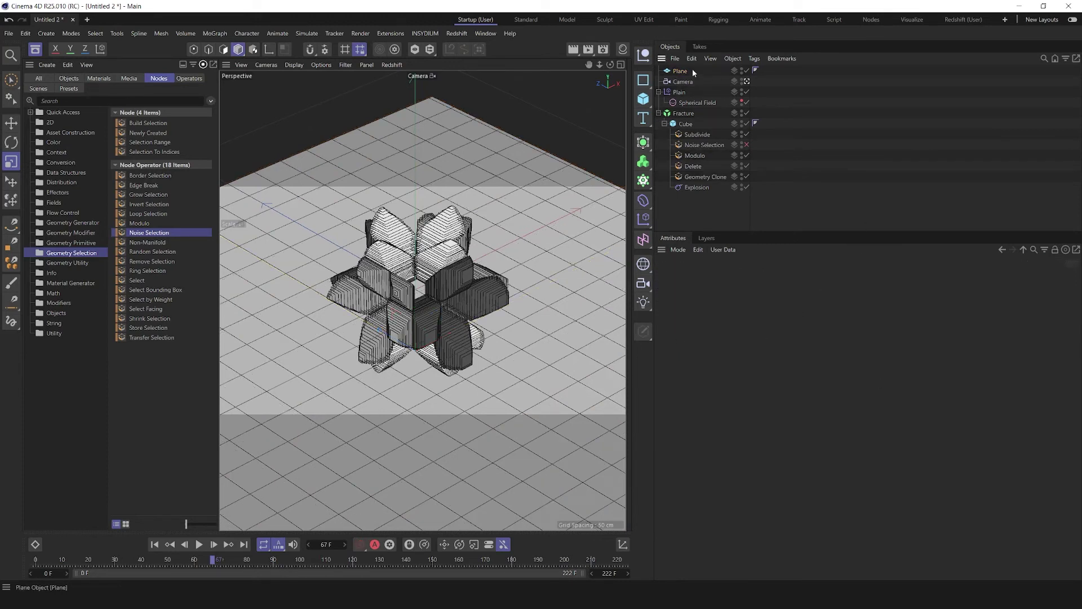
Step: Disable the Plane and view the fractured cube from another angle
{"action": "left_click", "coordinate": [693, 72]}
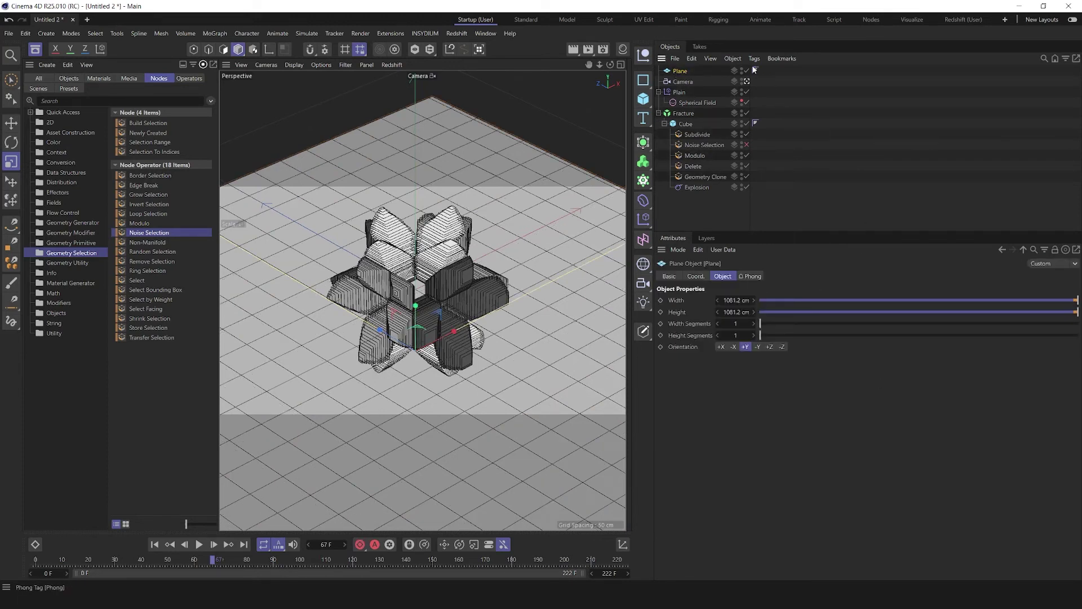
{"action": "left_click", "coordinate": [842, 148]}
{"action": "left_click", "coordinate": [465, 313]}
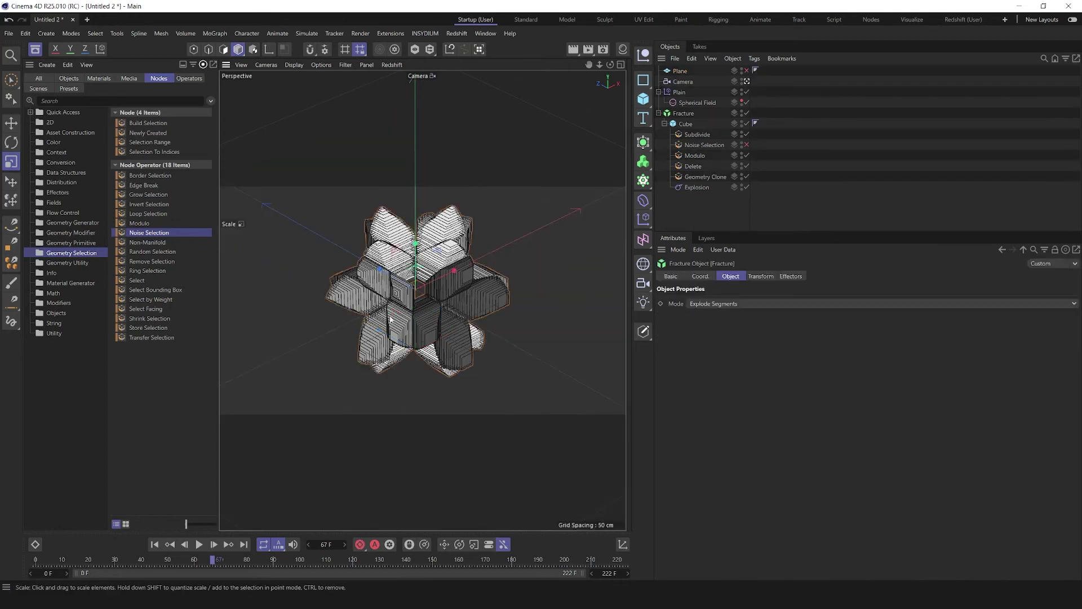
{"action": "mouse_move", "coordinate": [466, 313]}
{"action": "left_mouse_down", "text": "alt"}
{"action": "mouse_move", "coordinate": [453, 321]}
{"action": "mouse_move", "coordinate": [485, 324]}
{"action": "left_mouse_up", "text": "alt"}
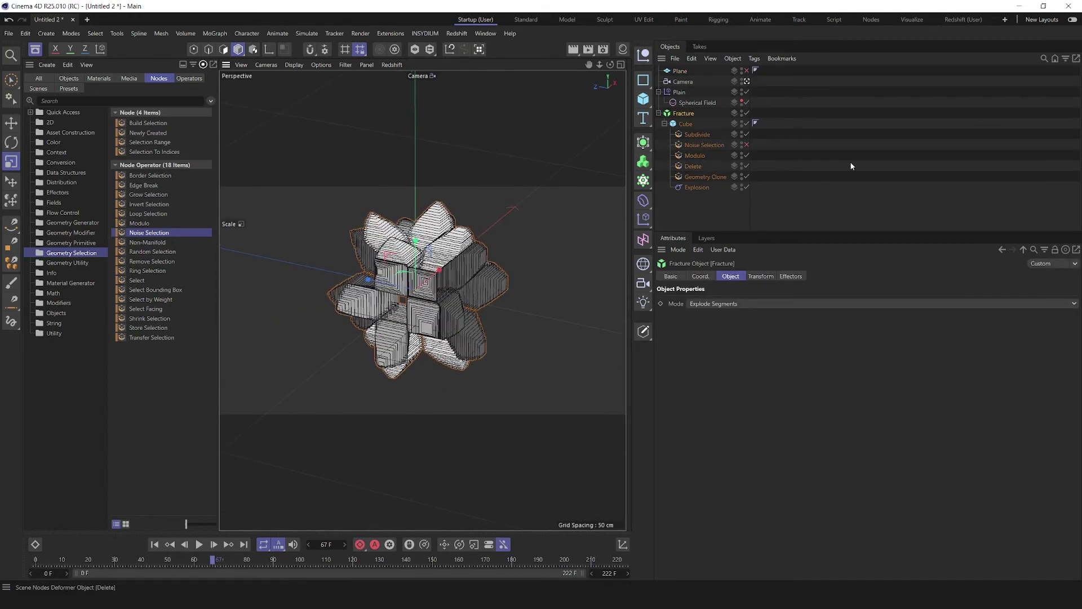
{"action": "left_click", "coordinate": [851, 208]}
{"action": "scroll", "coordinate": [432, 287], "scroll_direction": "up", "scroll_amount": 1}
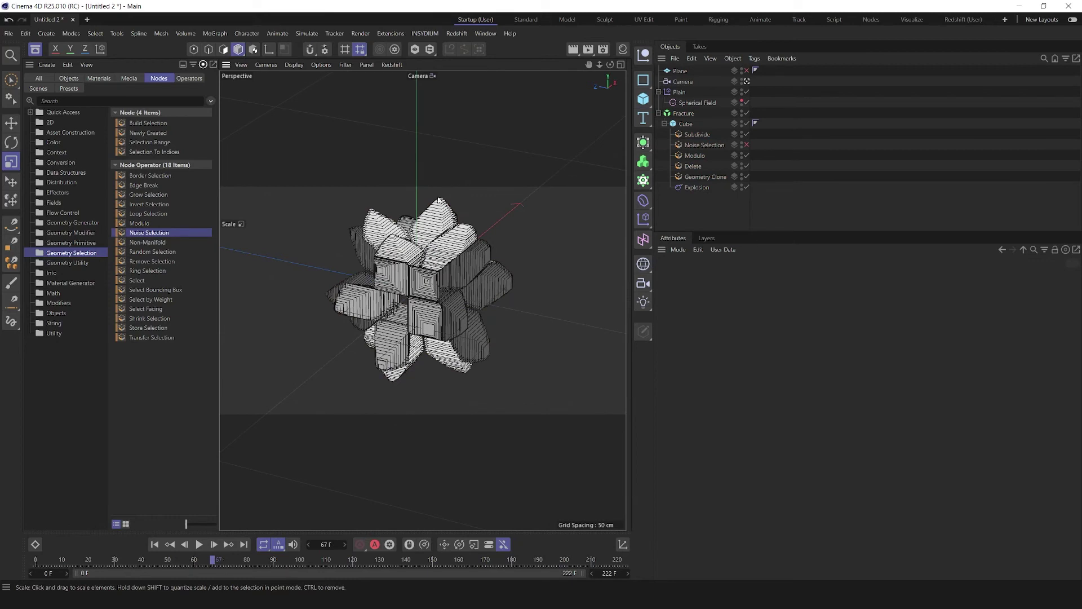
Step: Hide the Asset Browser and examine the fractured cube from several angles in the enlarged viewport
{"action": "left_click", "coordinate": [35, 51]}
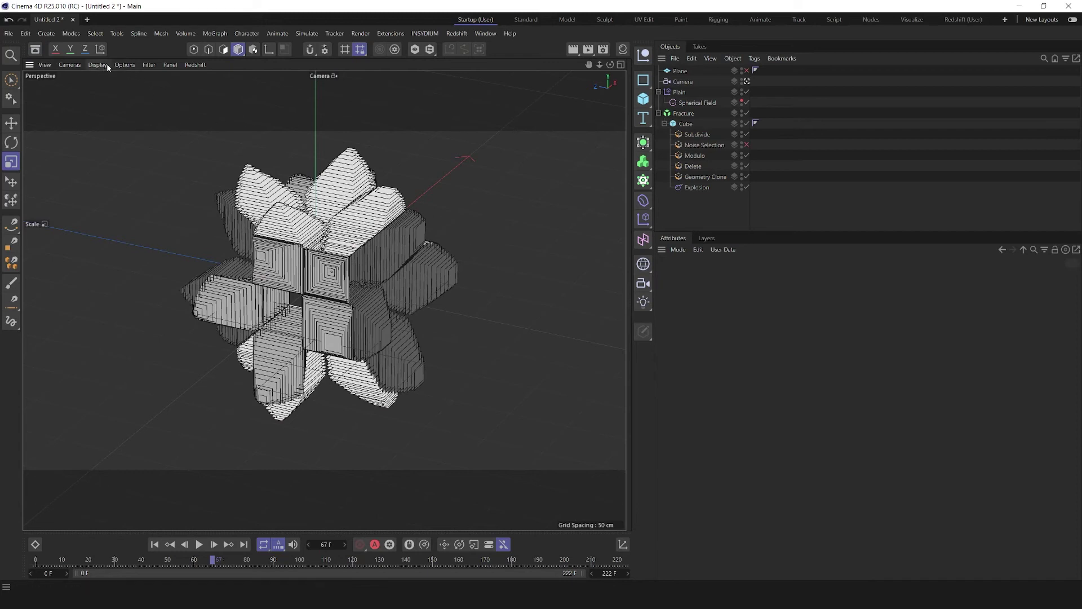
{"action": "left_click", "coordinate": [124, 65]}
{"action": "left_click", "coordinate": [165, 204]}
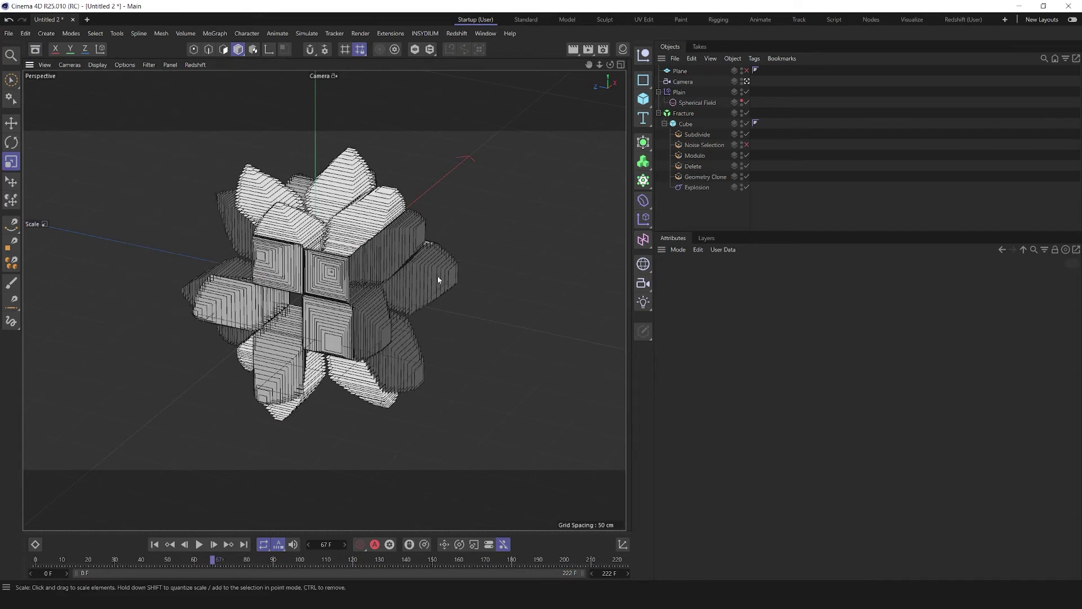
{"action": "left_click", "coordinate": [373, 281]}
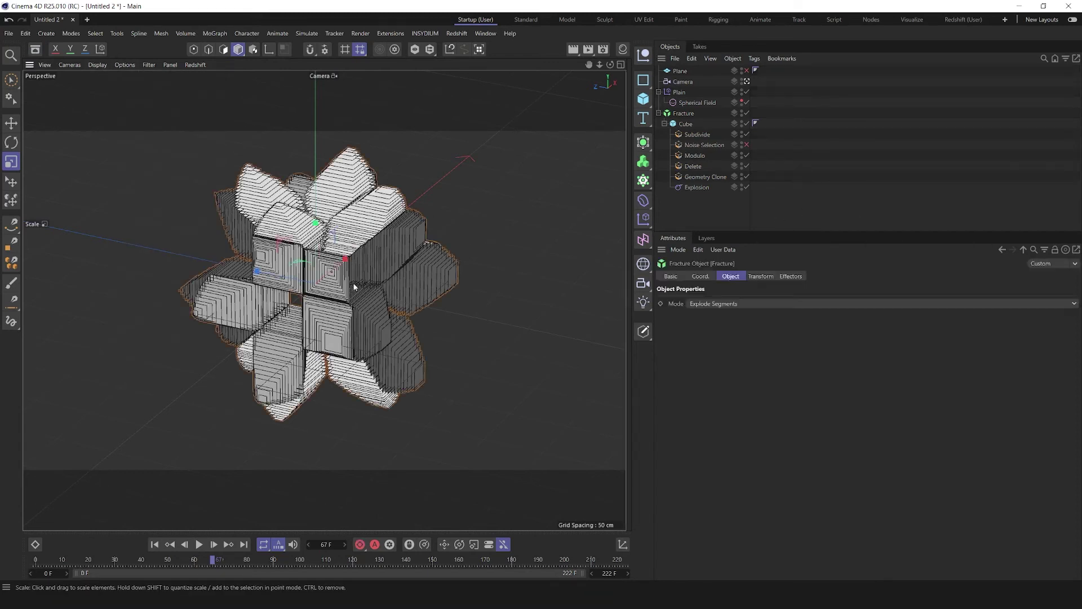
{"action": "left_click_drag", "start_coordinate": [374, 281], "coordinate": [304, 317], "text": "alt"}
{"action": "left_click", "coordinate": [663, 219]}
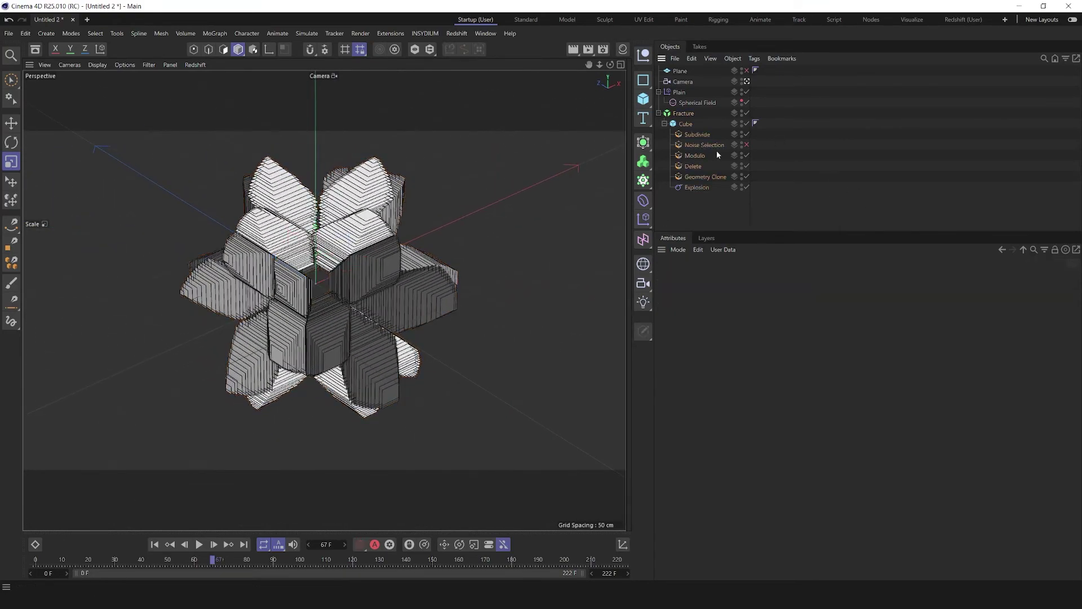
Step: Review the Geometry Clone operator's coordinates and inputs alongside the available geometry selection nodes
{"action": "left_click", "coordinate": [703, 178]}
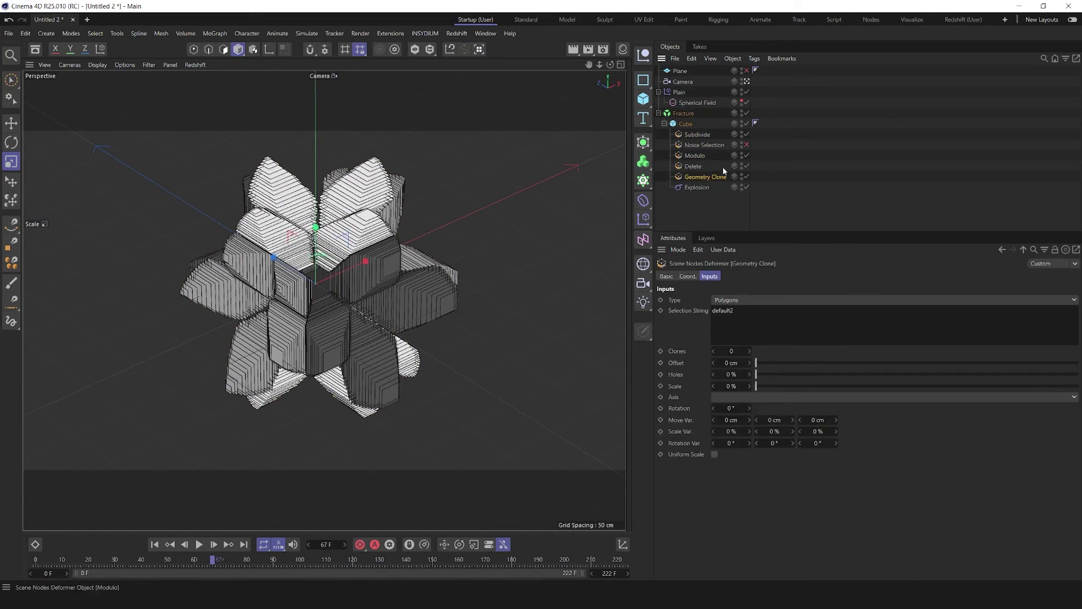
{"action": "left_click", "coordinate": [689, 276]}
{"action": "left_click", "coordinate": [710, 276]}
{"action": "left_click", "coordinate": [786, 164]}
{"action": "left_click", "coordinate": [706, 177]}
{"action": "left_click", "coordinate": [35, 49]}
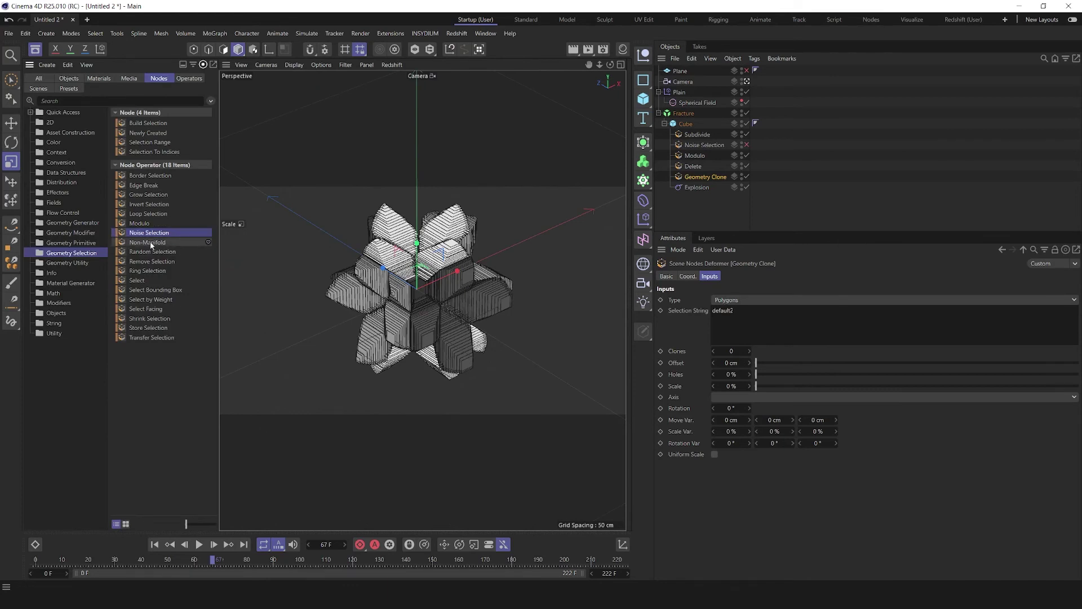
{"action": "left_click", "coordinate": [270, 381]}
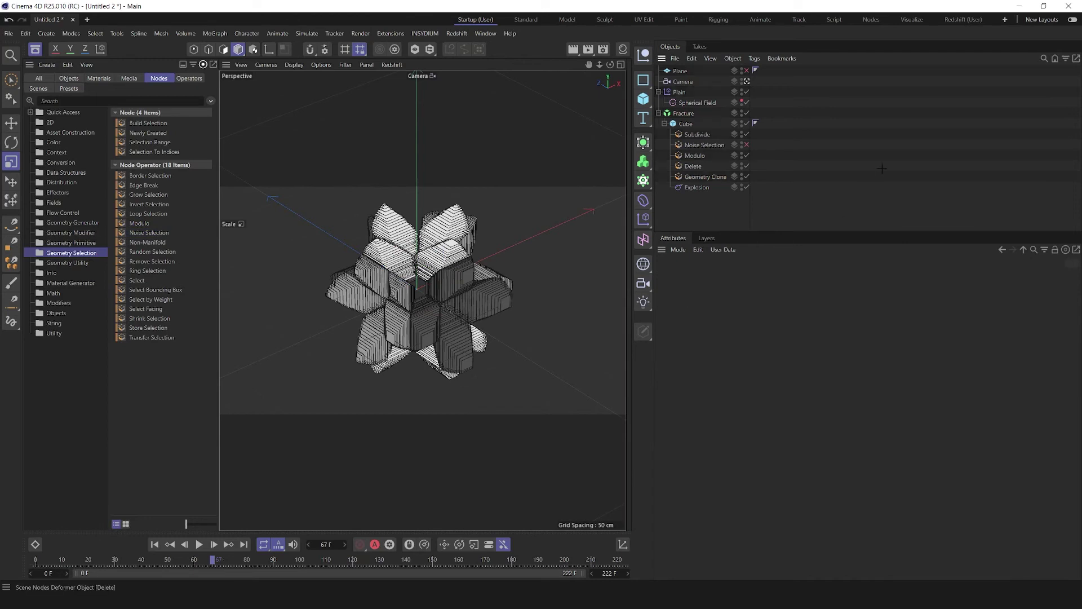
{"action": "left_click", "coordinate": [35, 49]}
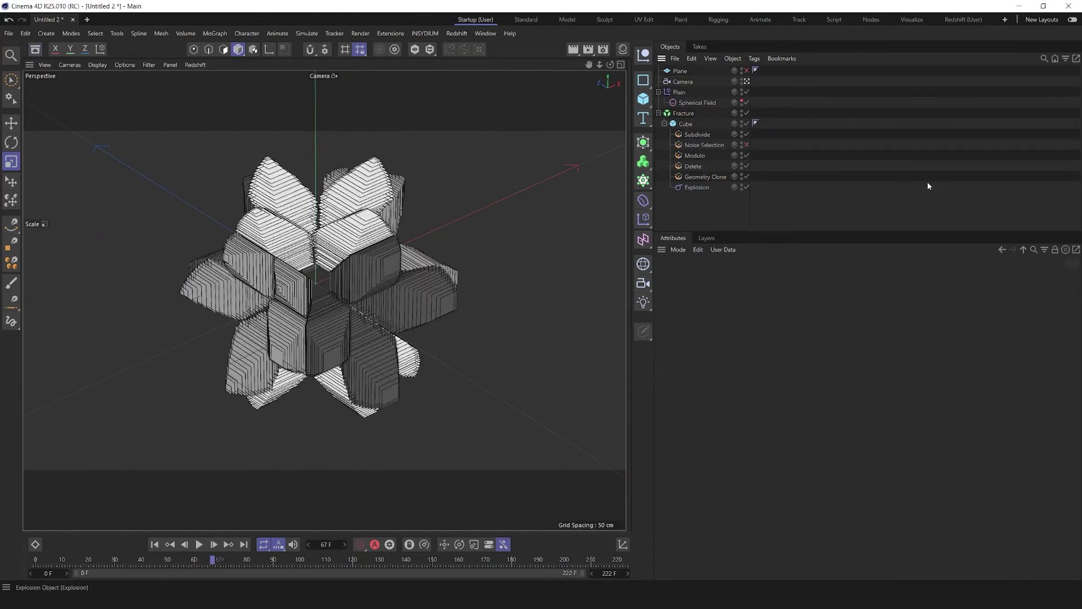
{"action": "left_click", "coordinate": [693, 177]}
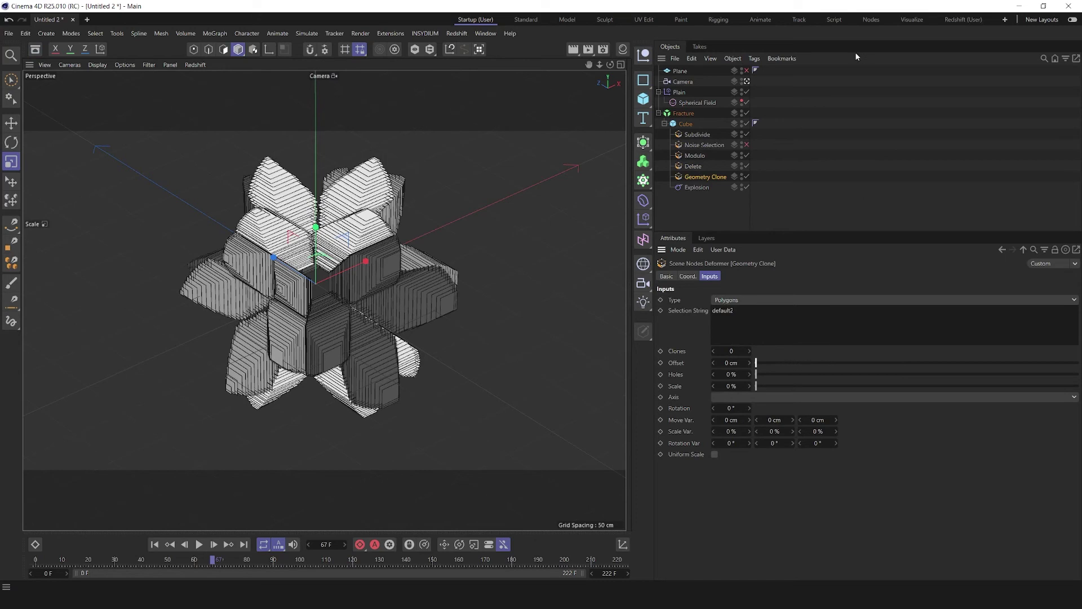
{"action": "left_click", "coordinate": [783, 150]}
Step: Scrub the timeline to frame 94 and view the Explosion object's properties
{"action": "left_click", "coordinate": [748, 168]}
{"action": "left_click", "coordinate": [748, 168]}
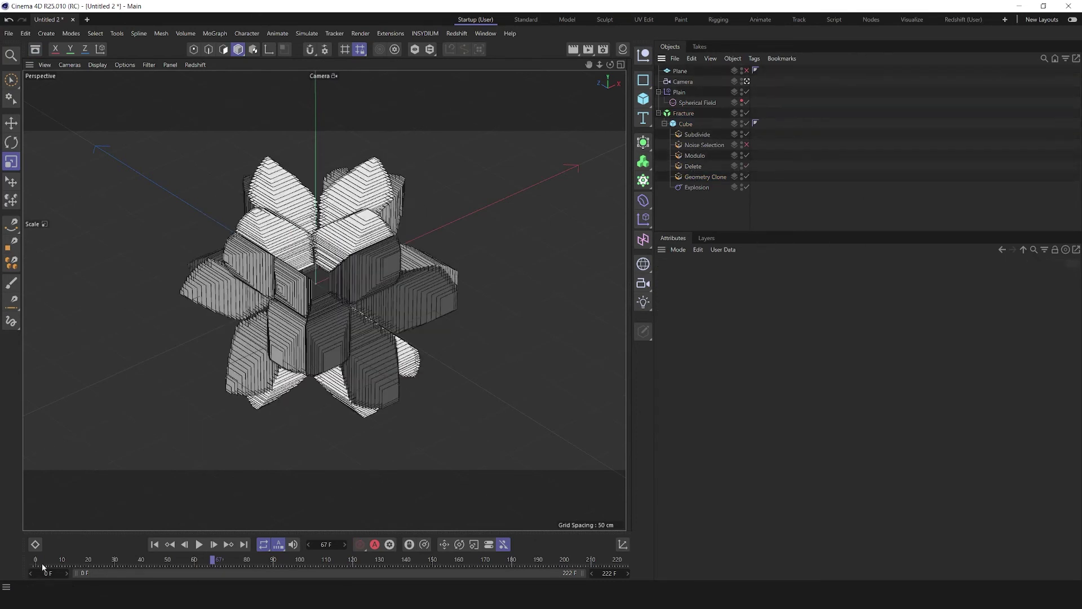
{"action": "left_click_drag", "start_coordinate": [35, 562], "coordinate": [284, 561]}
{"action": "left_click", "coordinate": [699, 187]}
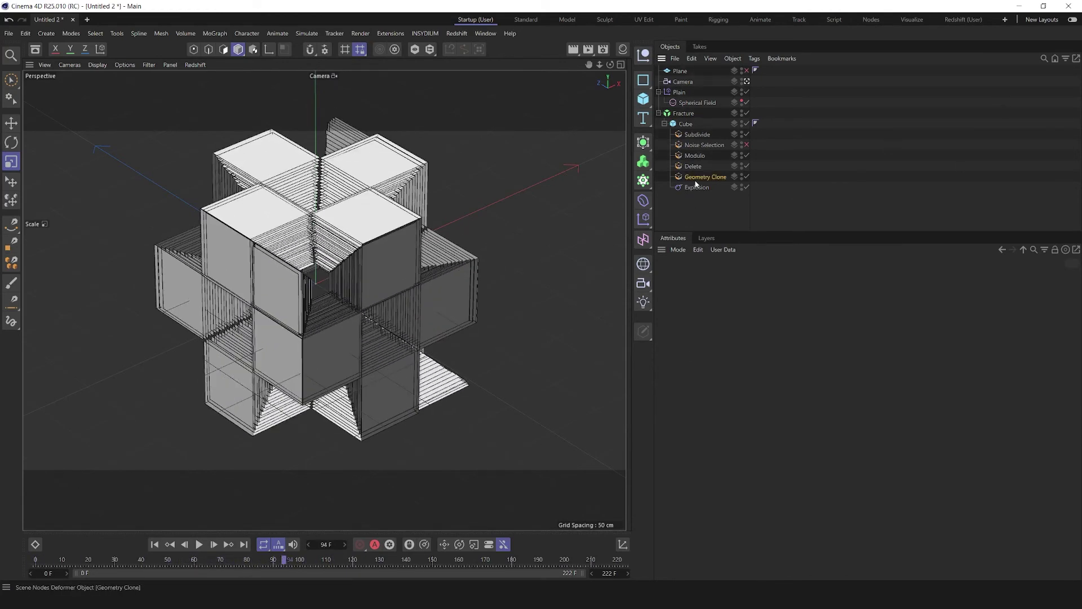
{"action": "left_click", "coordinate": [747, 188]}
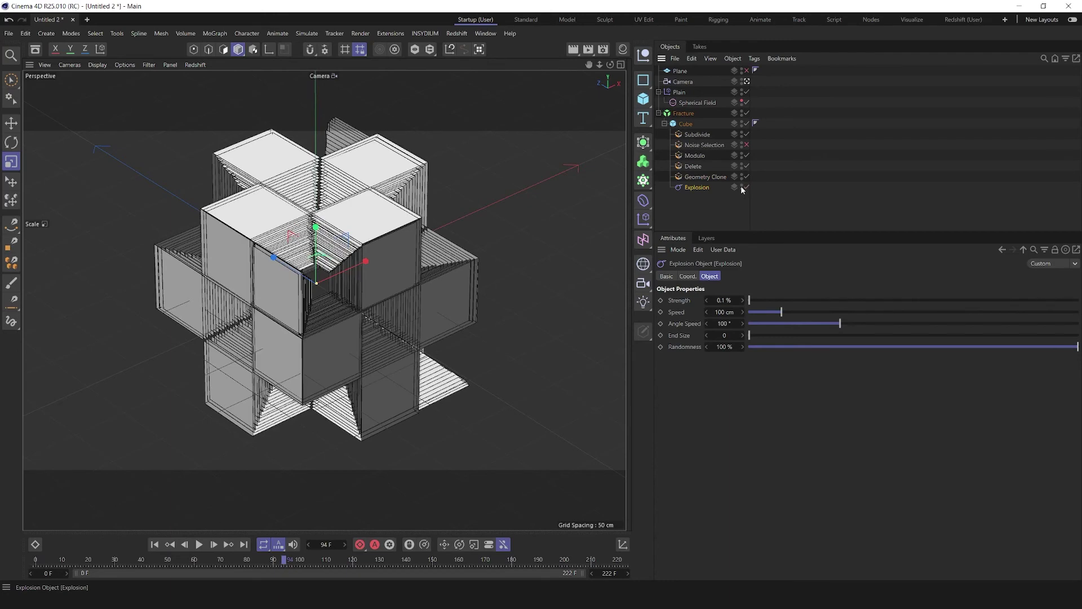
{"action": "key", "text": "Up"}
{"action": "left_click", "coordinate": [799, 182]}
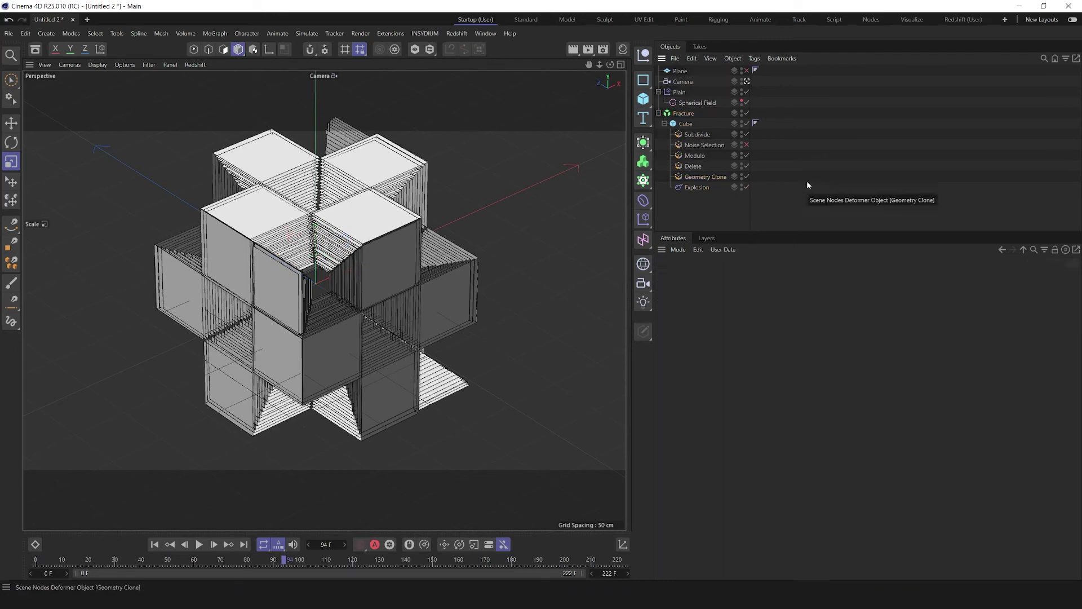
Step: Examine the Fracture object up close, and replay the animation from the start, stopping at frame 84
{"action": "left_click", "coordinate": [336, 292]}
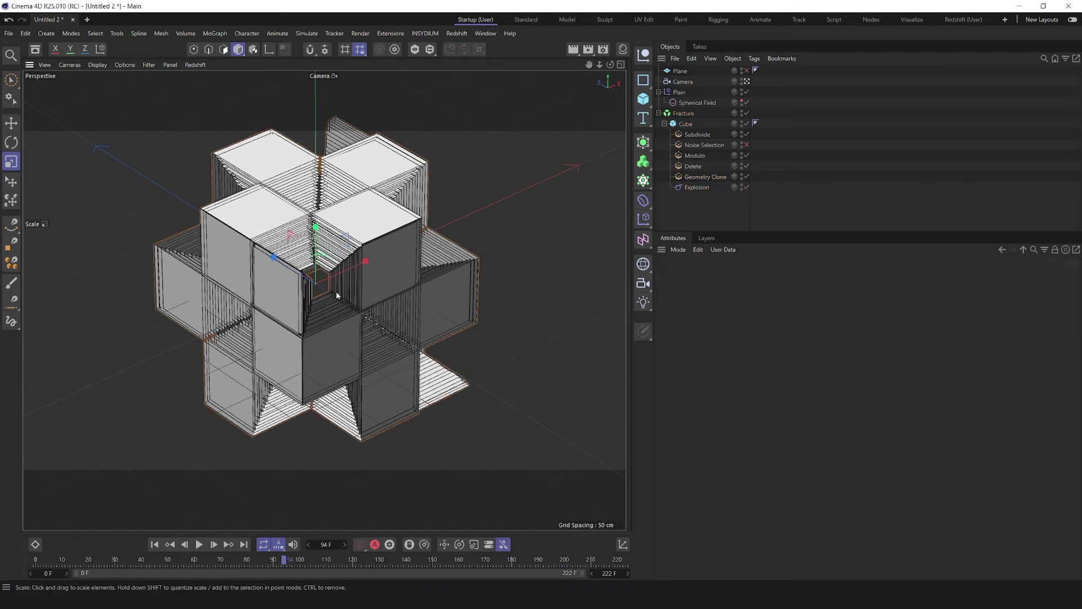
{"action": "scroll", "coordinate": [423, 293], "scroll_direction": "up", "scroll_amount": 3}
{"action": "right_click_drag", "start_coordinate": [619, 212], "coordinate": [665, 197], "text": "alt"}
{"action": "left_click_drag", "start_coordinate": [393, 301], "coordinate": [430, 292], "text": "alt"}
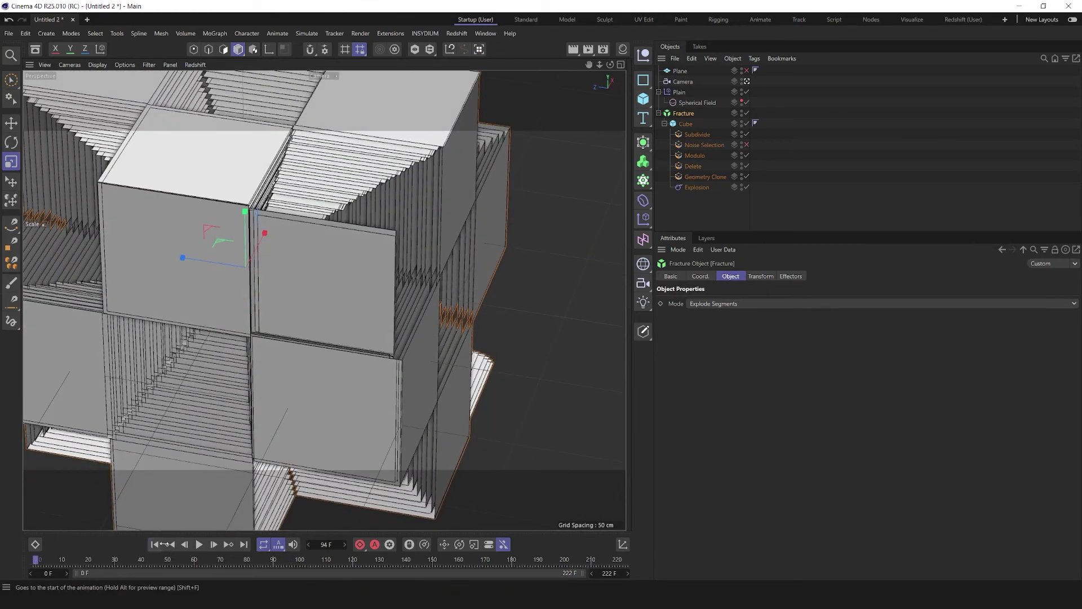
{"action": "left_click", "coordinate": [199, 544]}
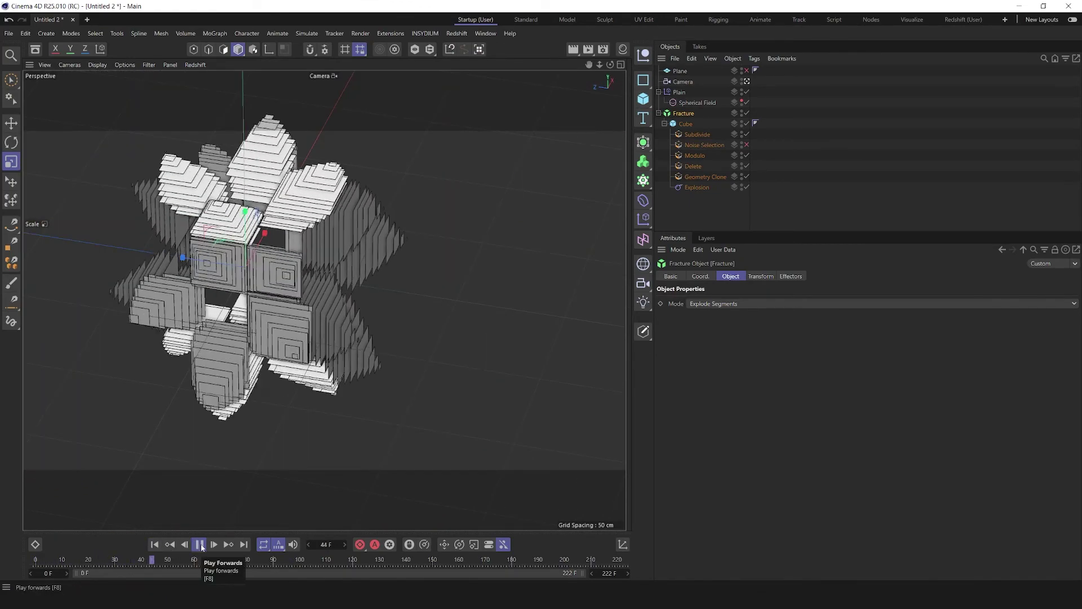
{"action": "left_click", "coordinate": [201, 545]}
{"action": "left_click_drag", "start_coordinate": [295, 360], "coordinate": [260, 359], "text": "alt"}
Step: Add a Solidify geometry modifier from the Asset Browser between Geometry Clone and Explosion under the Cube
{"action": "left_click", "coordinate": [35, 49]}
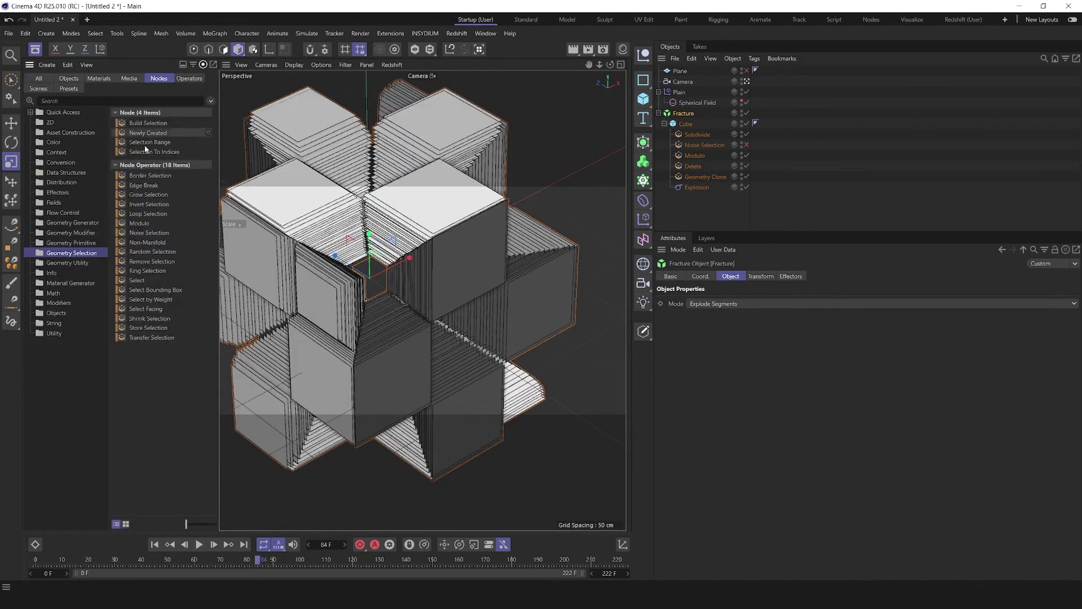
{"action": "left_click", "coordinate": [83, 233]}
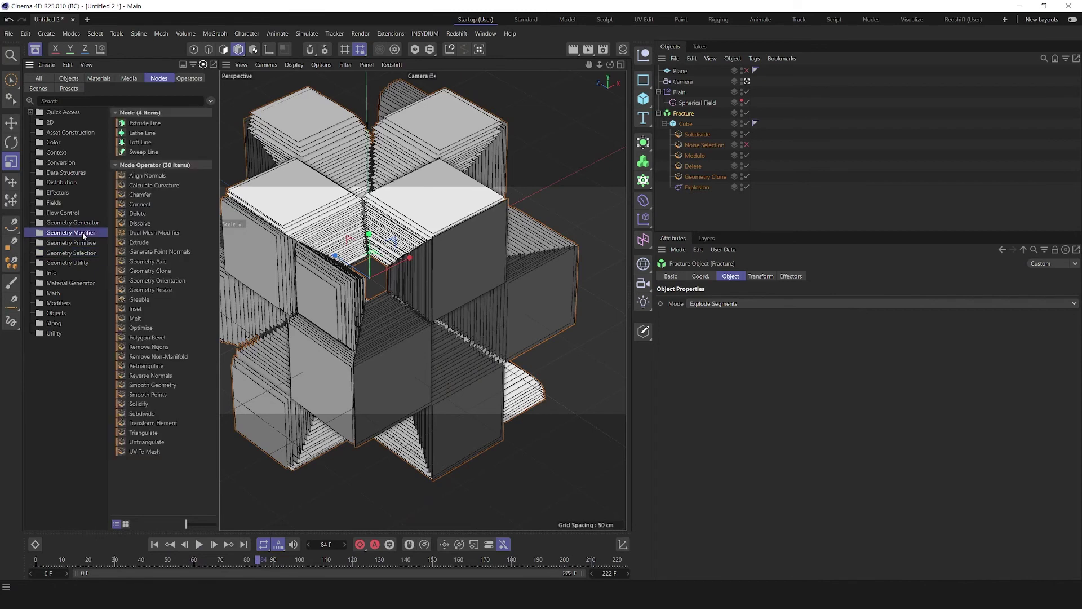
{"action": "left_click", "coordinate": [138, 405]}
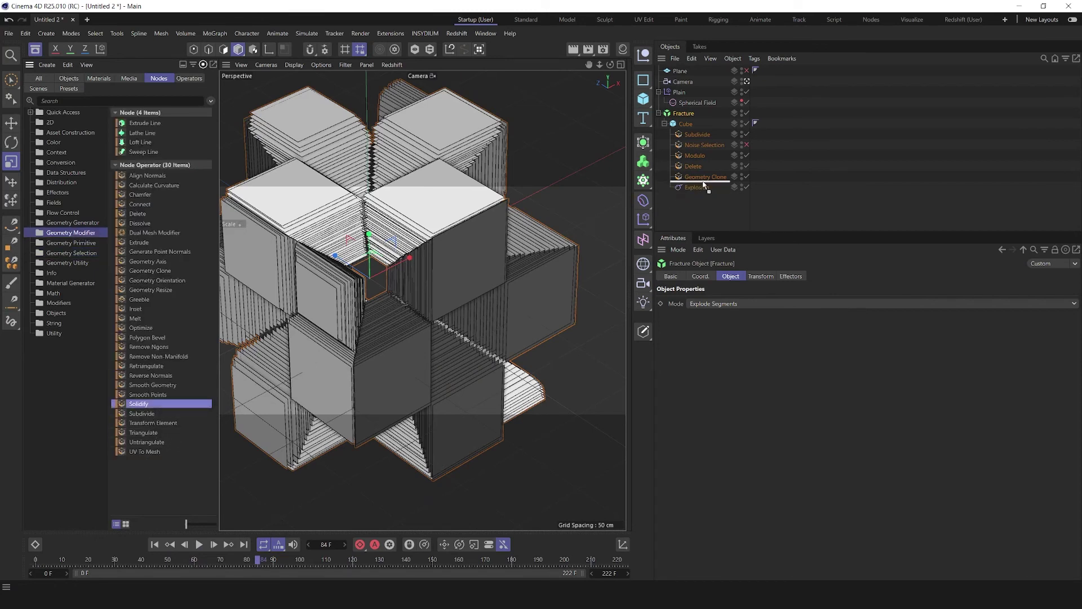
{"action": "left_click_drag", "start_coordinate": [704, 184], "coordinate": [705, 186]}
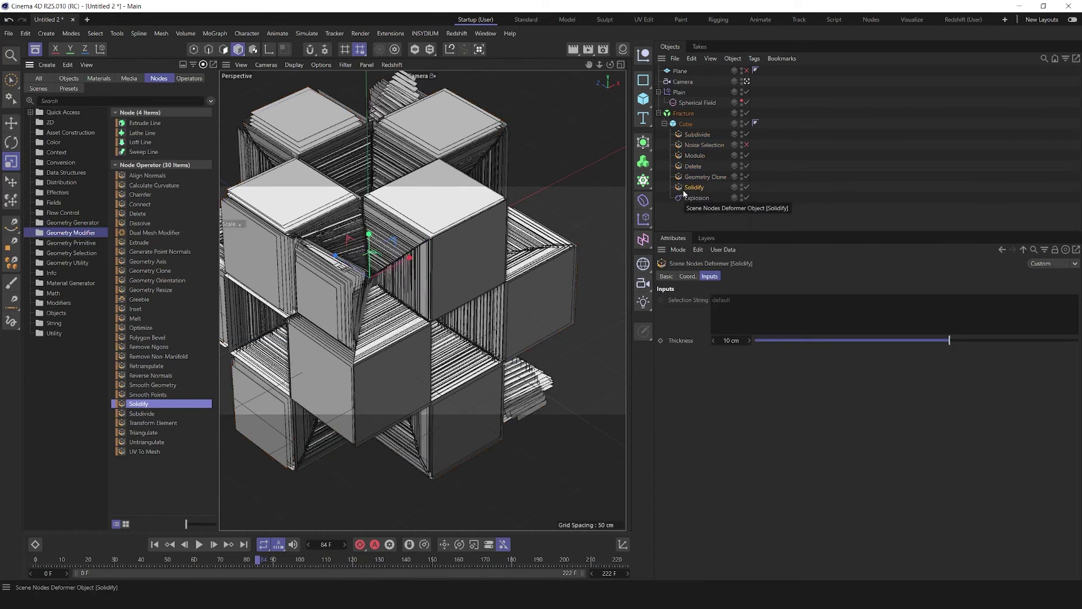
Step: Set the Solidify operator's thickness to 1 cm and inspect the thickened shells up close
{"action": "left_click_drag", "start_coordinate": [452, 243], "coordinate": [484, 221], "text": "alt"}
{"action": "right_click_drag", "start_coordinate": [483, 219], "coordinate": [639, 143], "text": "alt"}
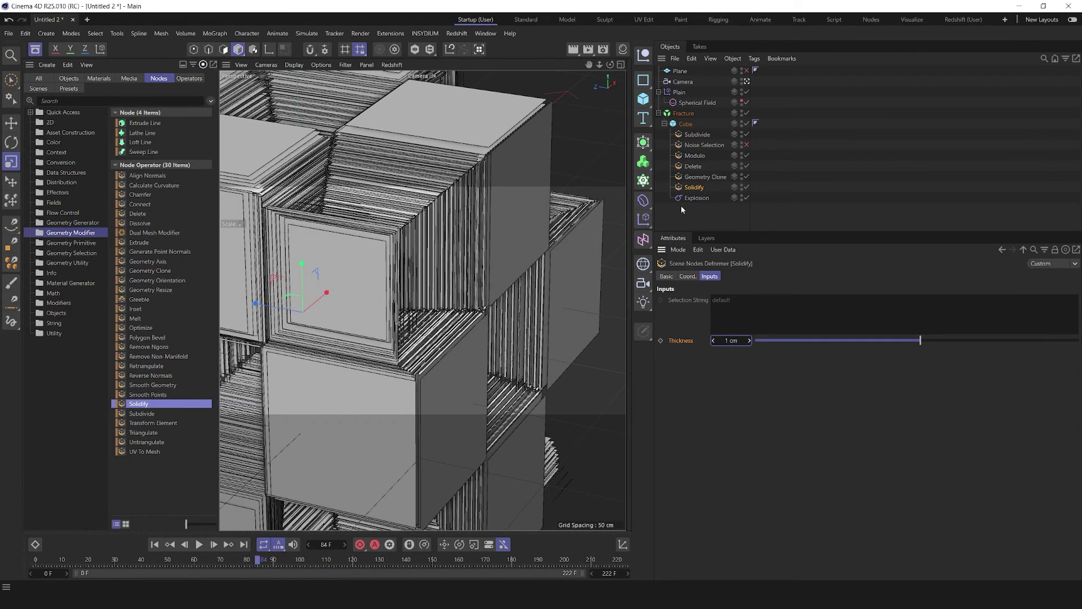
{"action": "mouse_move", "coordinate": [445, 255]}
{"action": "left_mouse_down", "text": "alt"}
{"action": "mouse_move", "coordinate": [451, 278]}
{"action": "mouse_move", "coordinate": [505, 281]}
{"action": "mouse_move", "coordinate": [501, 245]}
{"action": "mouse_move", "coordinate": [432, 265]}
{"action": "left_mouse_up", "text": "alt"}
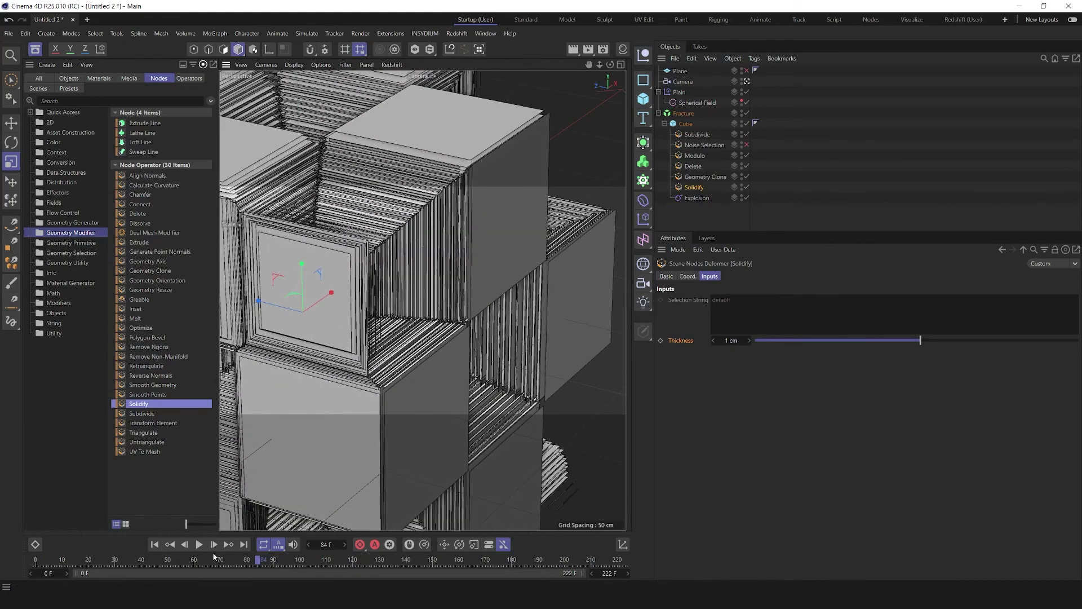
Step: Replay the animation from the start, stop at frame 34, and inspect the thickened shells up close
{"action": "left_click", "coordinate": [155, 545]}
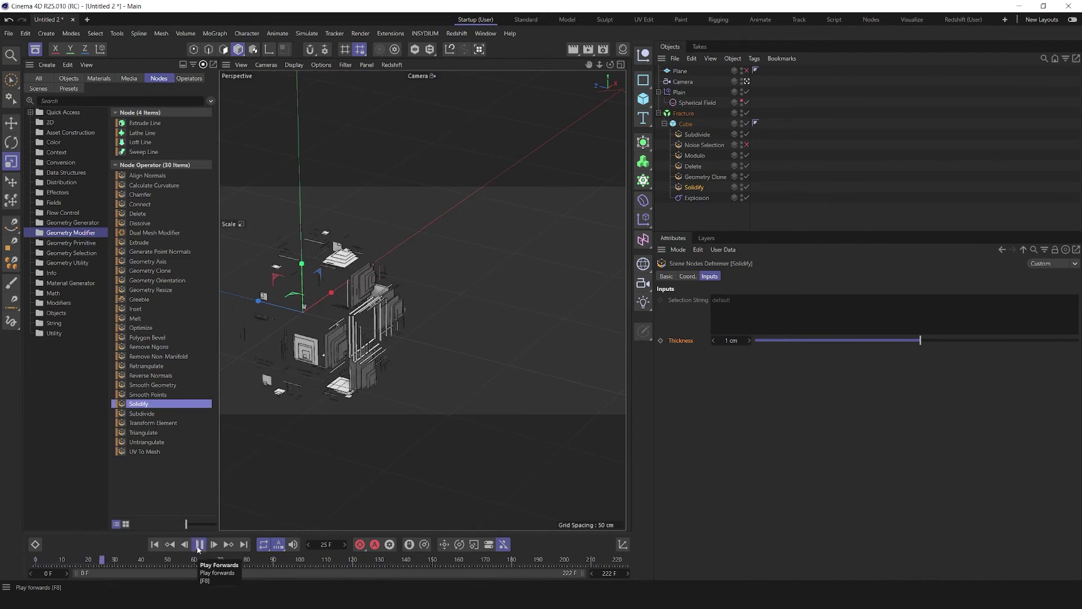
{"action": "left_click", "coordinate": [198, 546]}
{"action": "left_click_drag", "start_coordinate": [380, 270], "coordinate": [382, 330], "text": "alt"}
{"action": "right_click_drag", "start_coordinate": [382, 330], "coordinate": [622, 187], "text": "alt"}
{"action": "left_click_drag", "start_coordinate": [393, 272], "coordinate": [391, 275], "text": "alt"}
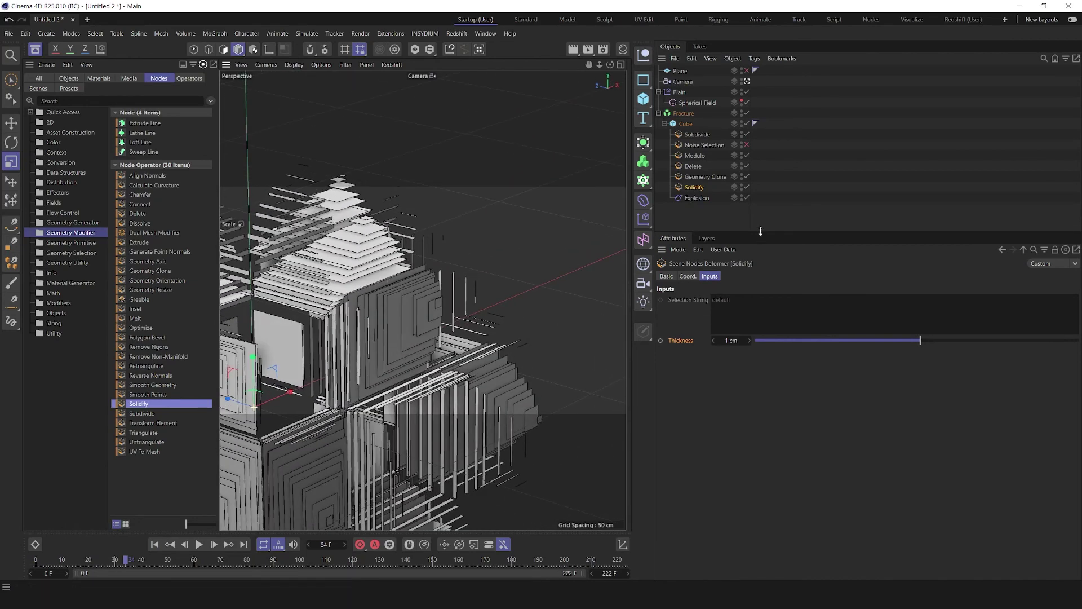
Step: Group the Fracture object under a Null and move Solidify out of the Cube to directly above Fracture inside that Null
{"action": "left_click", "coordinate": [679, 114]}
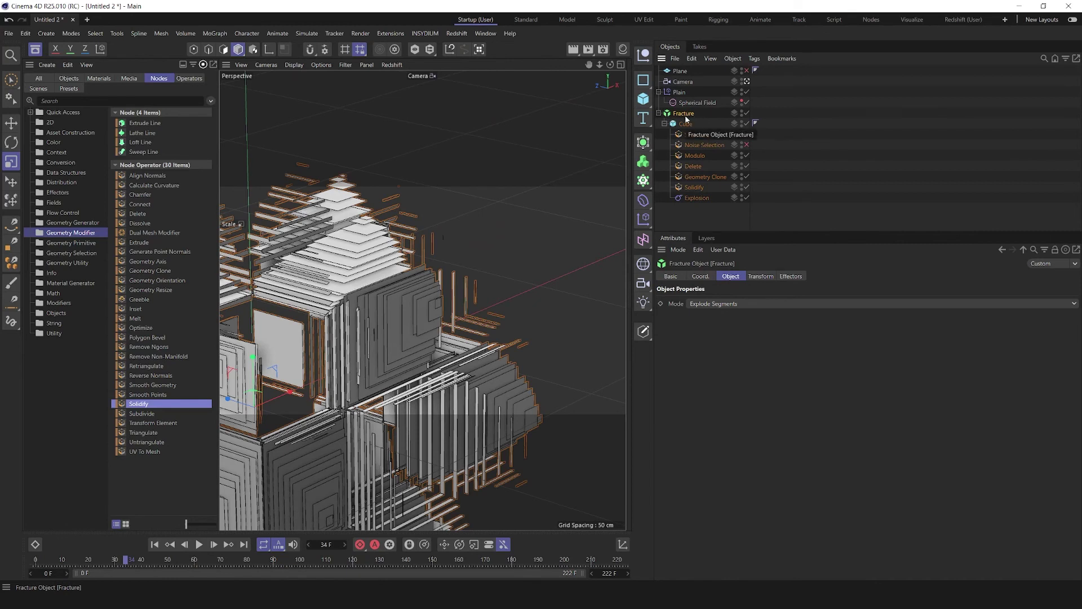
{"action": "key", "text": "alt+g"}
{"action": "left_click", "coordinate": [659, 113]}
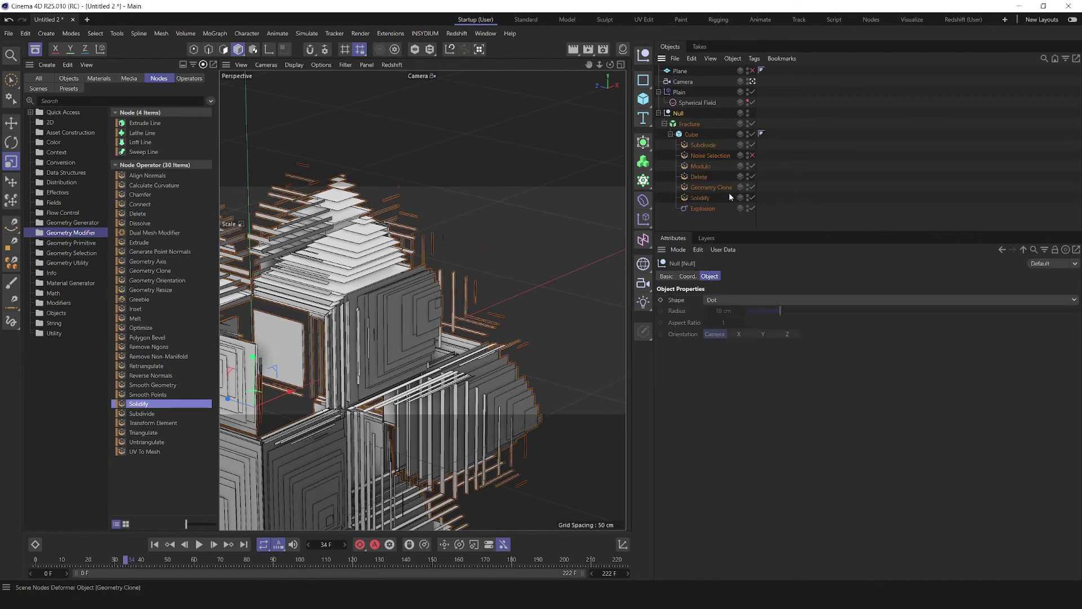
{"action": "left_click_drag", "start_coordinate": [697, 198], "coordinate": [685, 124]}
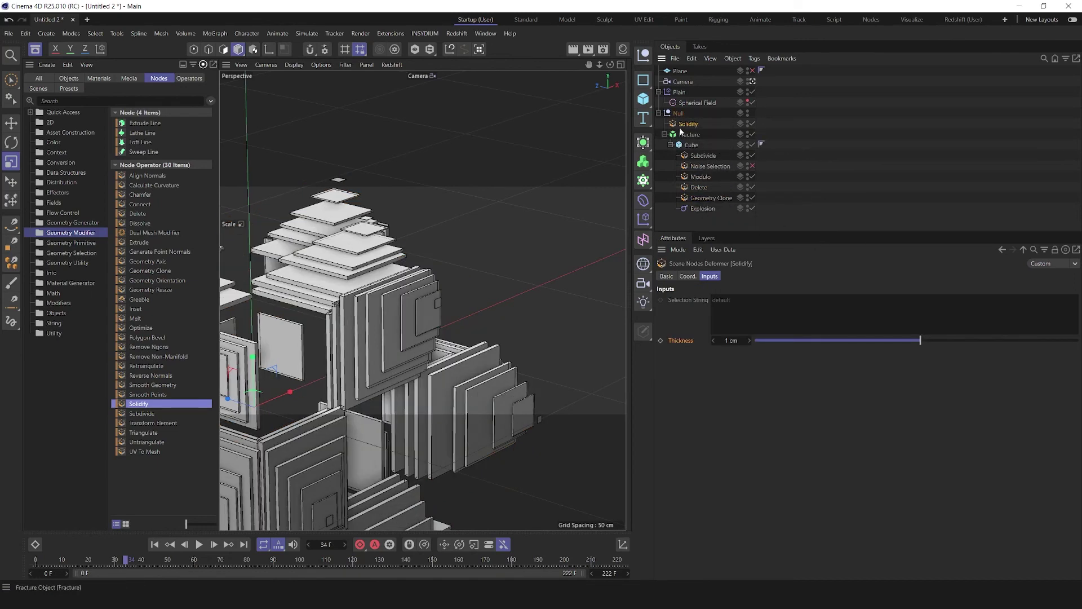
Step: Replay the animation with the Asset Browser closed, stopping at frame 69 with the whole solidified shape in view
{"action": "left_click", "coordinate": [154, 544]}
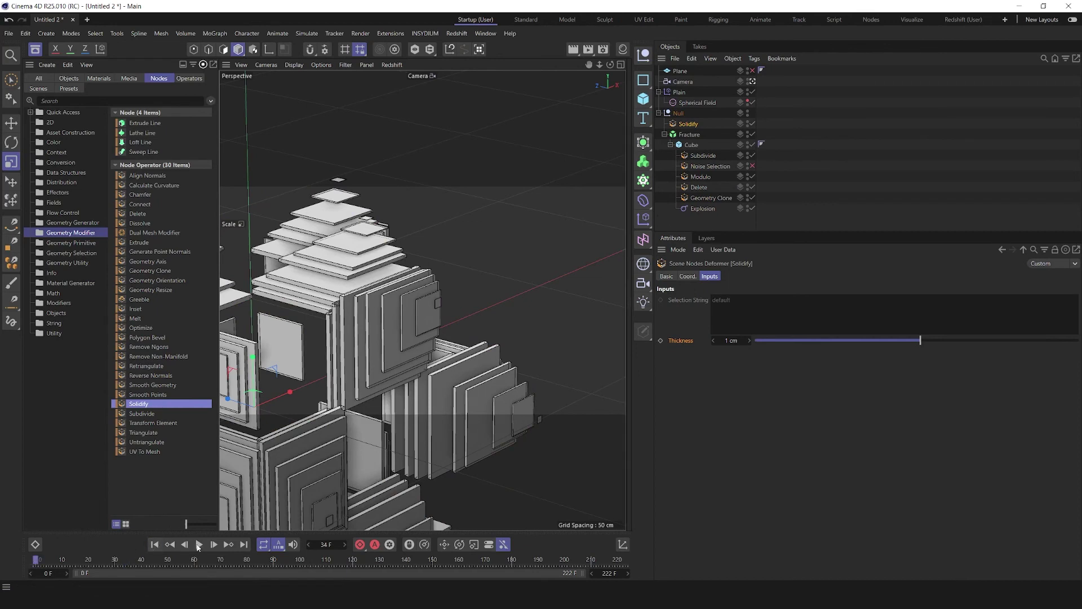
{"action": "left_click", "coordinate": [198, 544]}
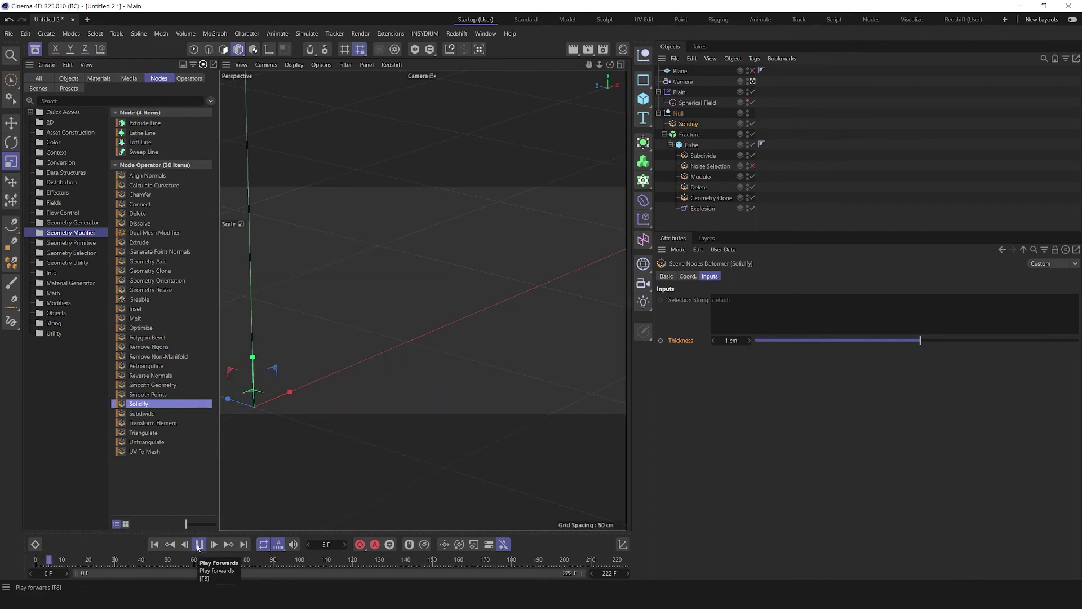
{"action": "left_click", "coordinate": [34, 51]}
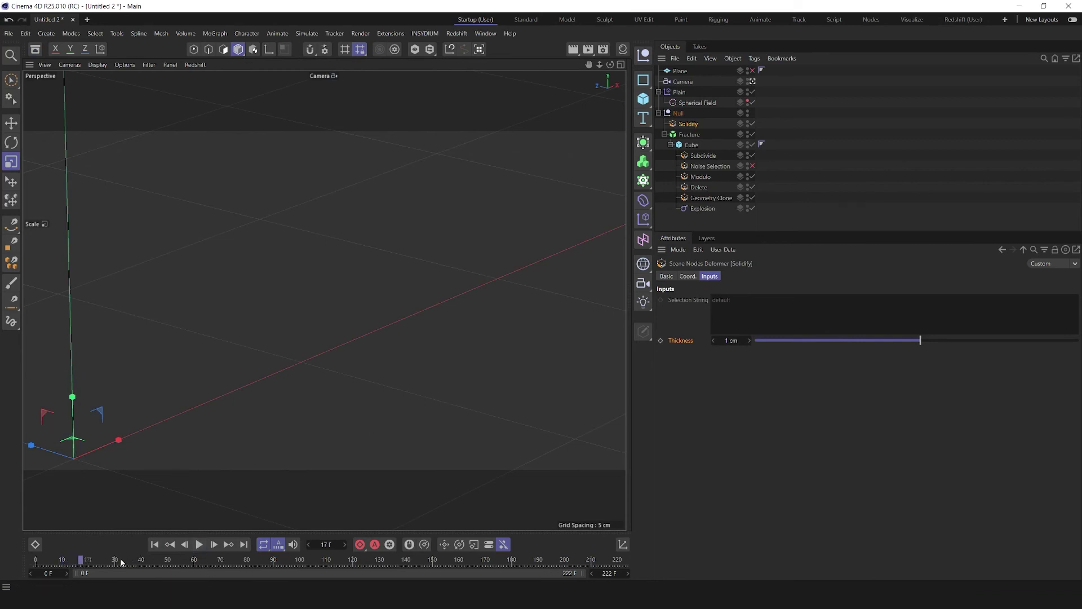
{"action": "left_click_drag", "start_coordinate": [121, 562], "coordinate": [205, 561]}
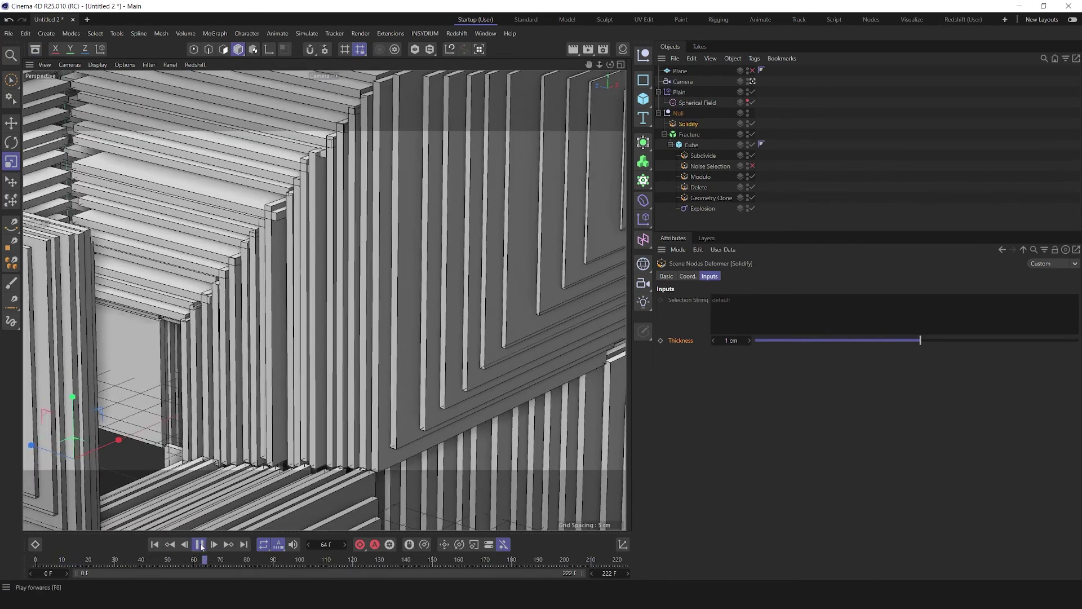
{"action": "left_click", "coordinate": [200, 544]}
{"action": "scroll", "coordinate": [368, 308], "scroll_direction": "down", "scroll_amount": 10}
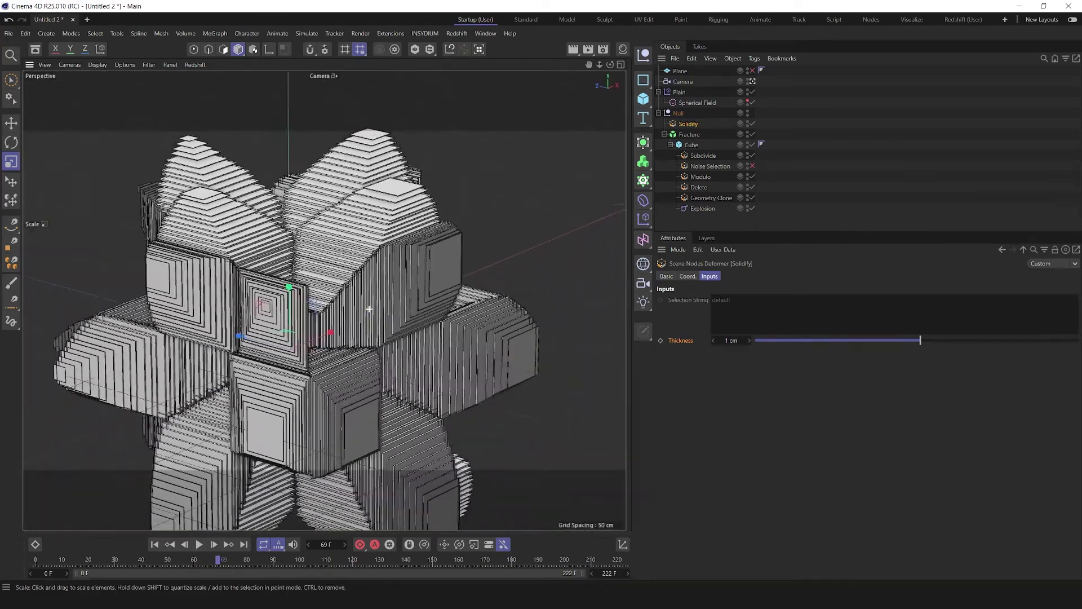
{"action": "mouse_move", "coordinate": [369, 309]}
{"action": "left_mouse_down", "text": "alt"}
{"action": "mouse_move", "coordinate": [404, 282]}
{"action": "mouse_move", "coordinate": [363, 293]}
{"action": "left_mouse_up", "text": "alt"}
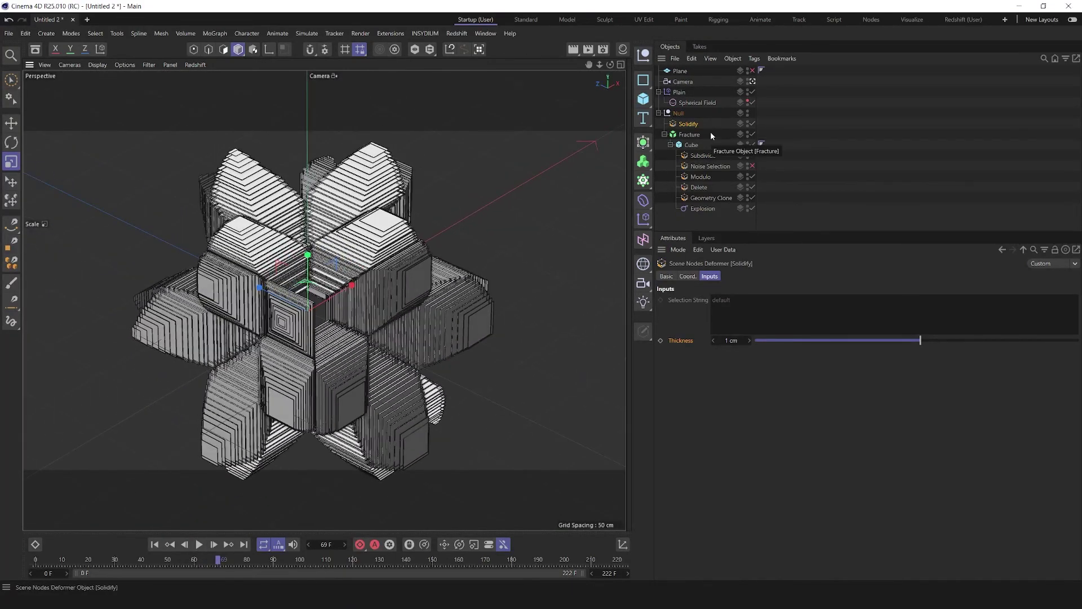
Step: Delete the Solidify modifier and add a Cloth Surface generator as the parent of the Cube inside Fracture
{"action": "key", "text": "Delete"}
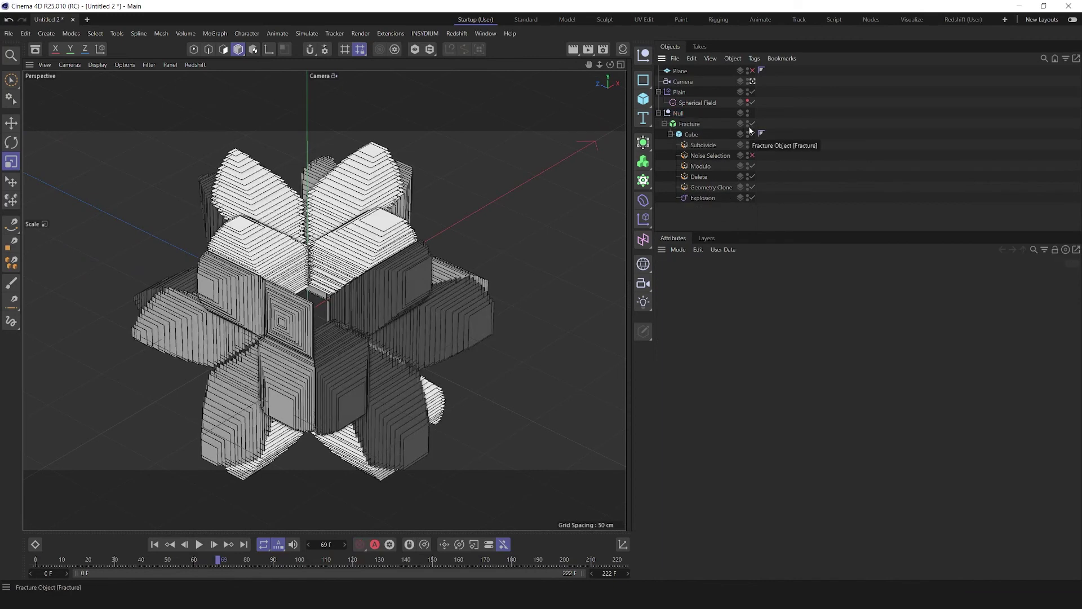
{"action": "left_click", "coordinate": [690, 134]}
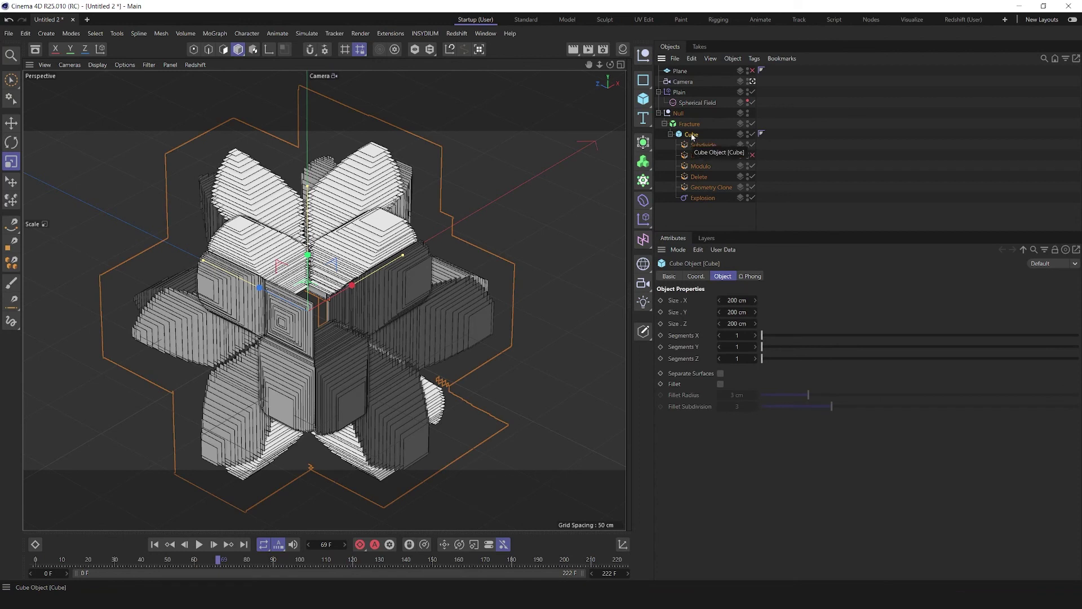
{"action": "left_click", "coordinate": [642, 142]}
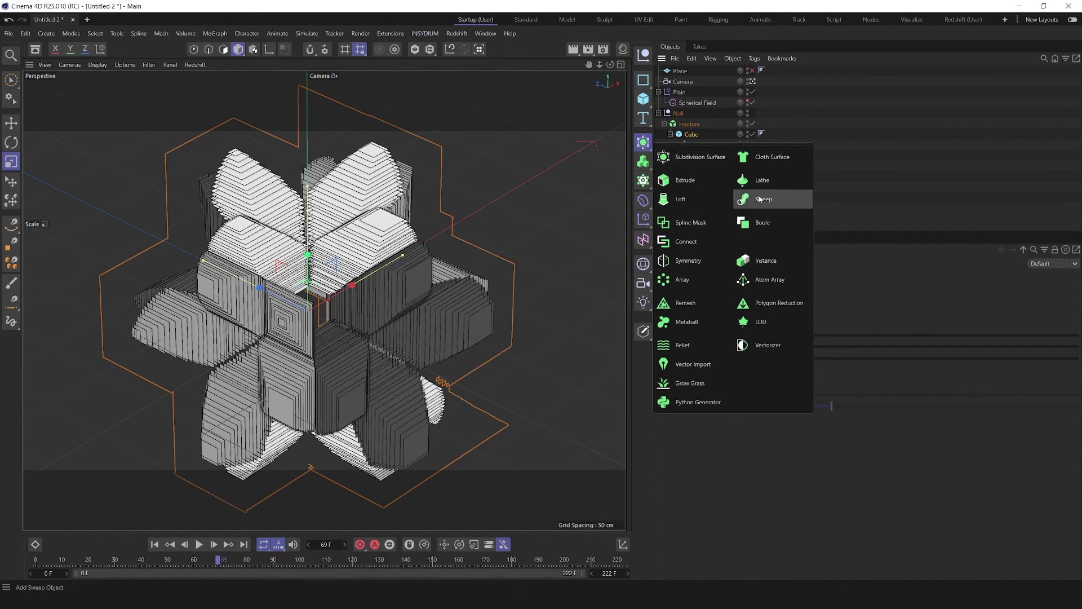
{"action": "left_click", "coordinate": [770, 163]}
{"action": "left_click_drag", "start_coordinate": [686, 71], "coordinate": [698, 140]}
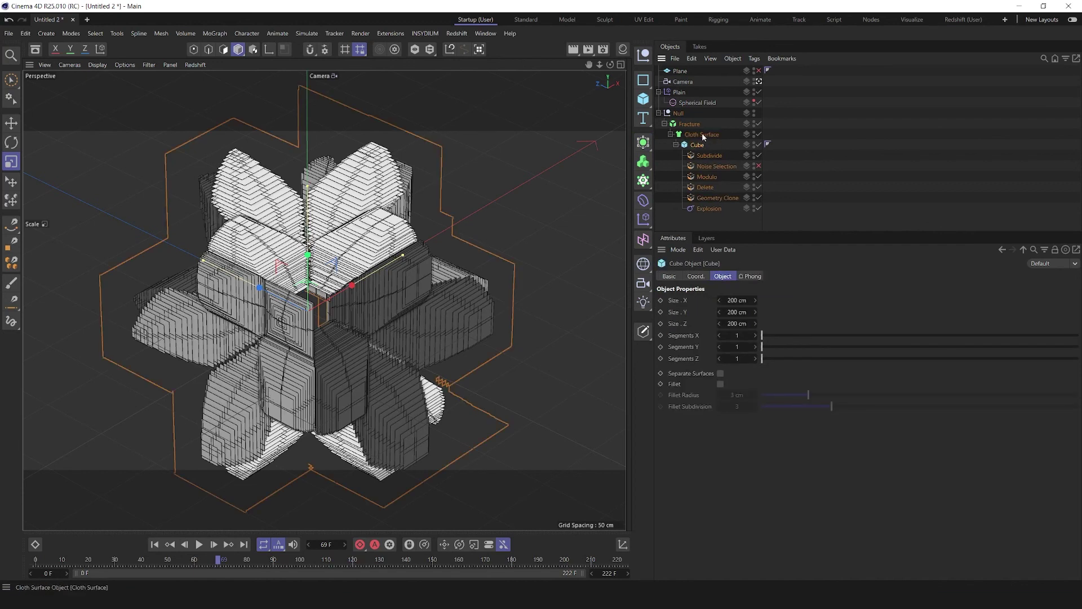
Step: Set the Cloth Surface's subdivisions to 0 and its thickness to 1 cm
{"action": "left_click", "coordinate": [701, 133]}
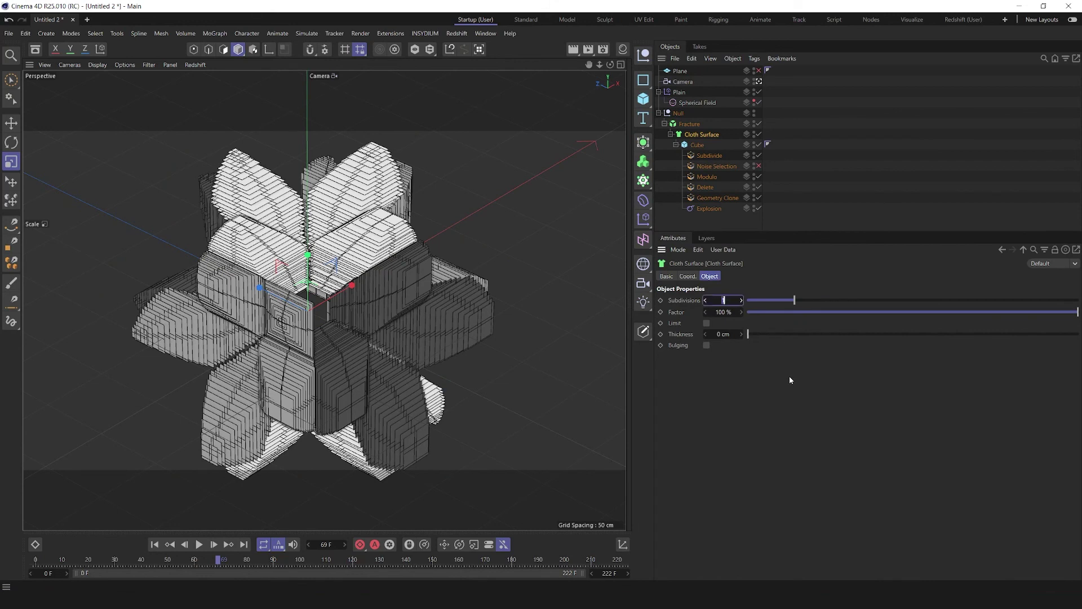
{"action": "type", "text": "0"}
{"action": "key", "text": "Return"}
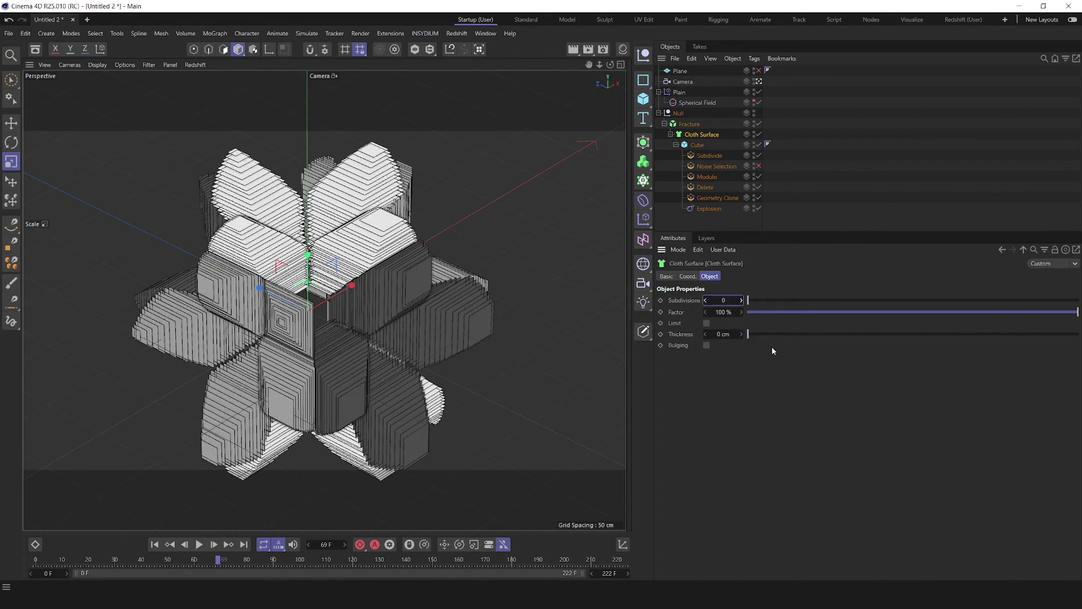
{"action": "left_click", "coordinate": [719, 333]}
{"action": "type", "text": "1"}
{"action": "key", "text": "Return"}
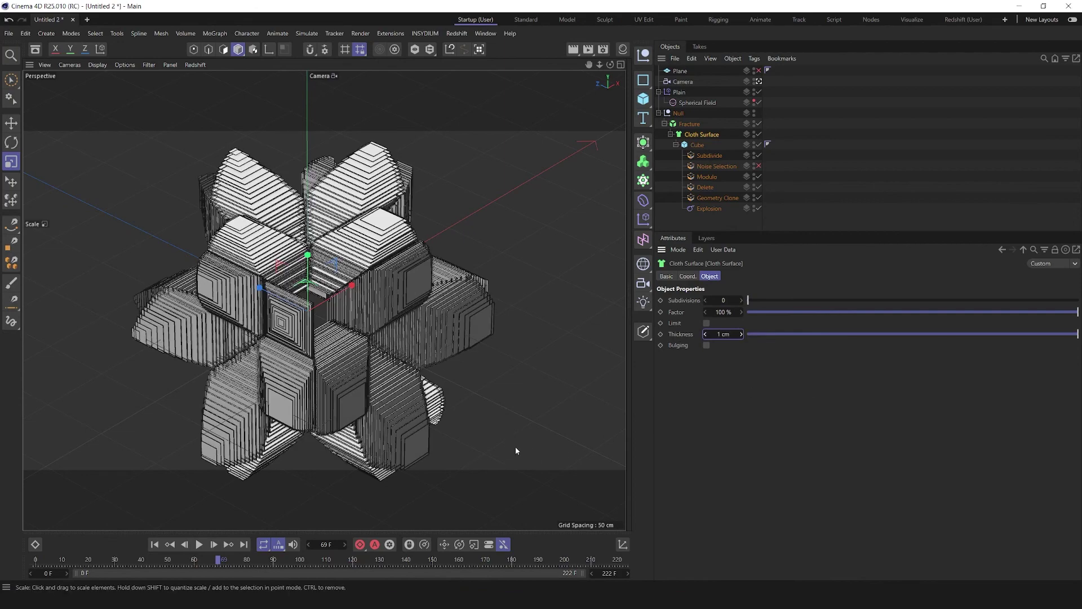
Step: Replay the animation several times from the start with everything deselected to review the Cloth Surface result
{"action": "left_click", "coordinate": [155, 544]}
{"action": "left_click", "coordinate": [199, 545]}
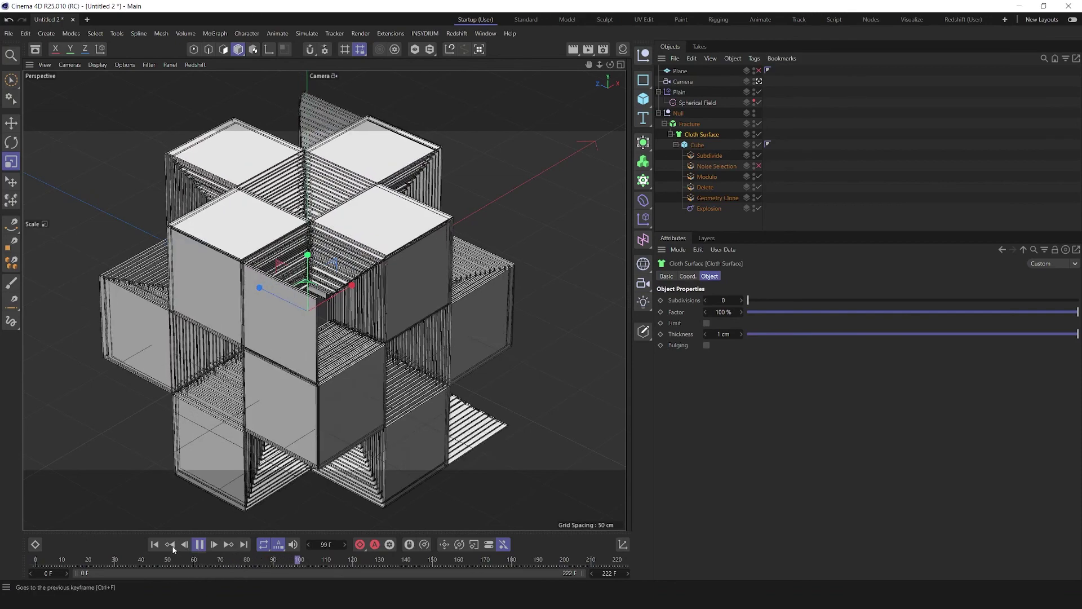
{"action": "left_click", "coordinate": [154, 545]}
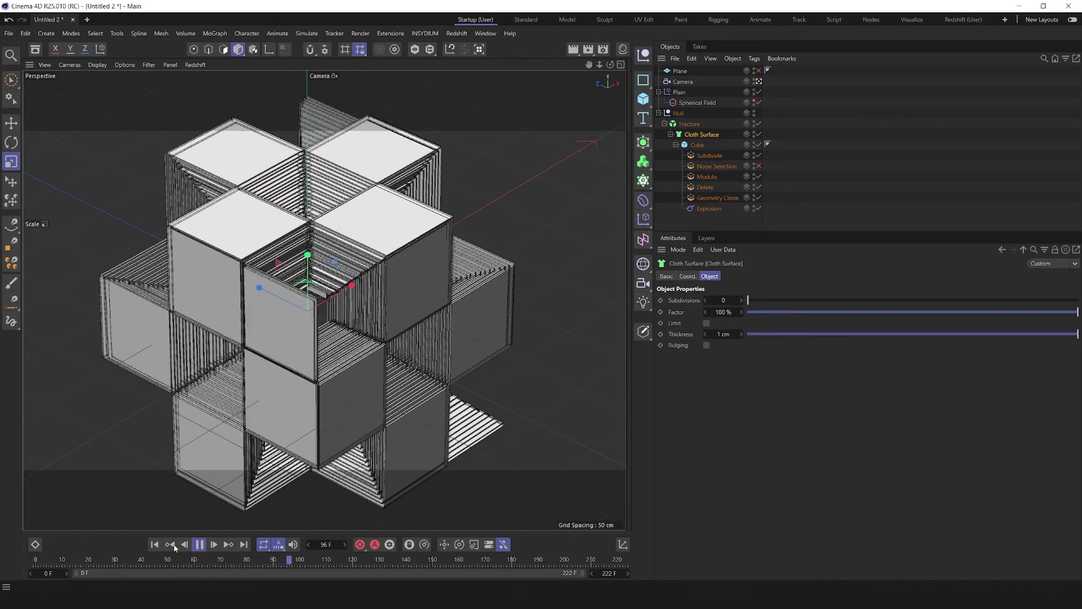
{"action": "left_click", "coordinate": [881, 123]}
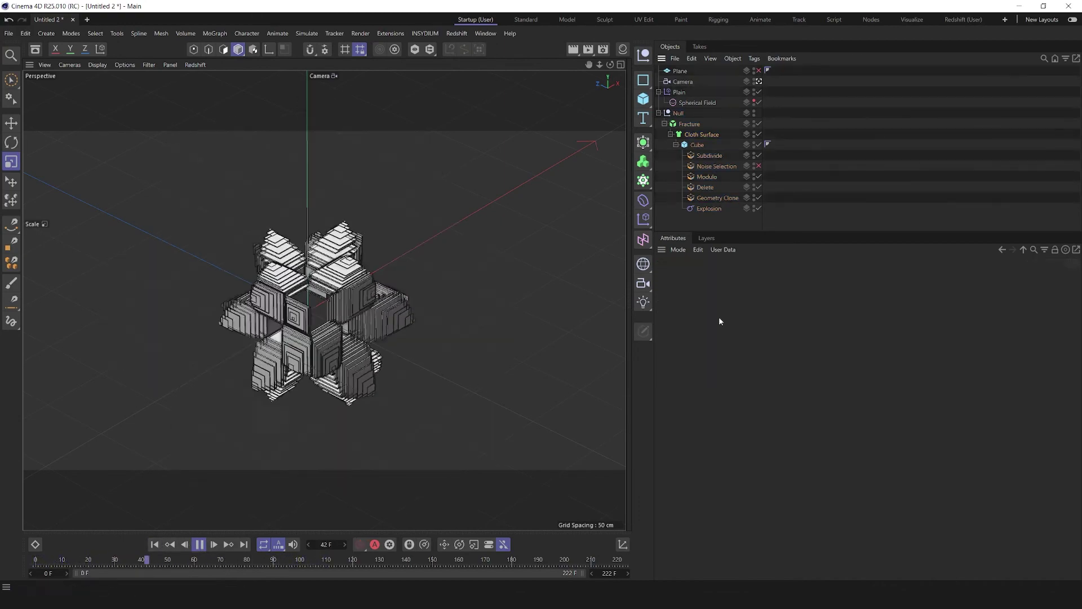
{"action": "left_click", "coordinate": [200, 544]}
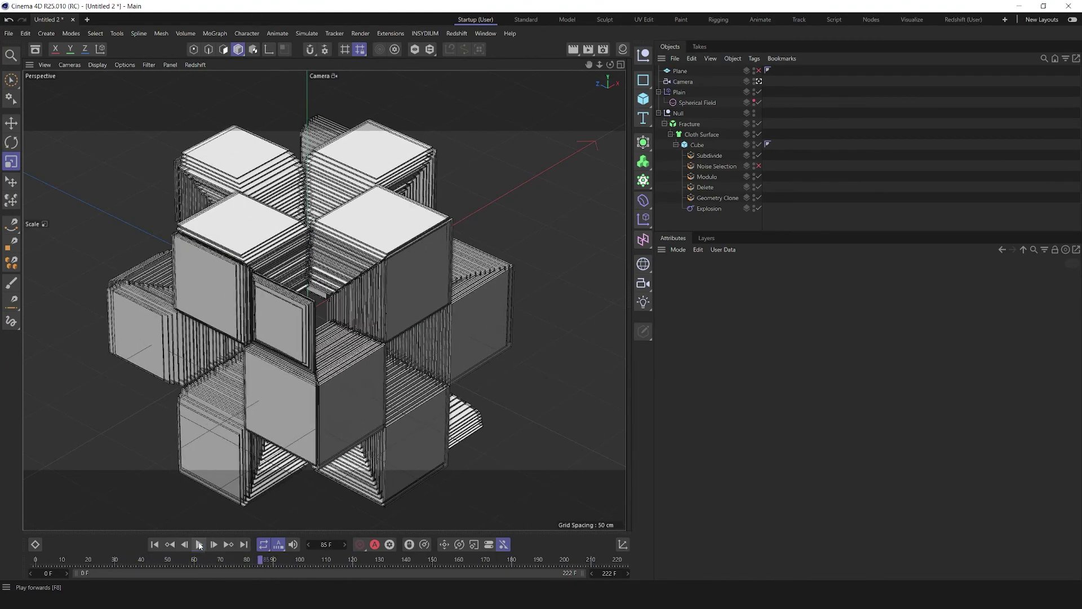
{"action": "left_click", "coordinate": [155, 544]}
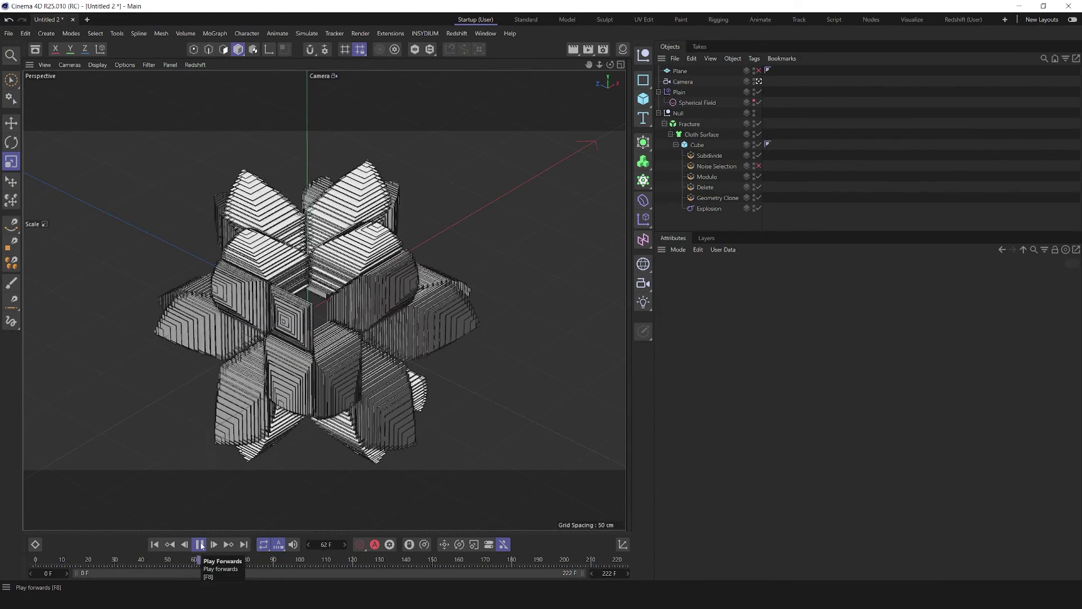
{"action": "left_click", "coordinate": [159, 546]}
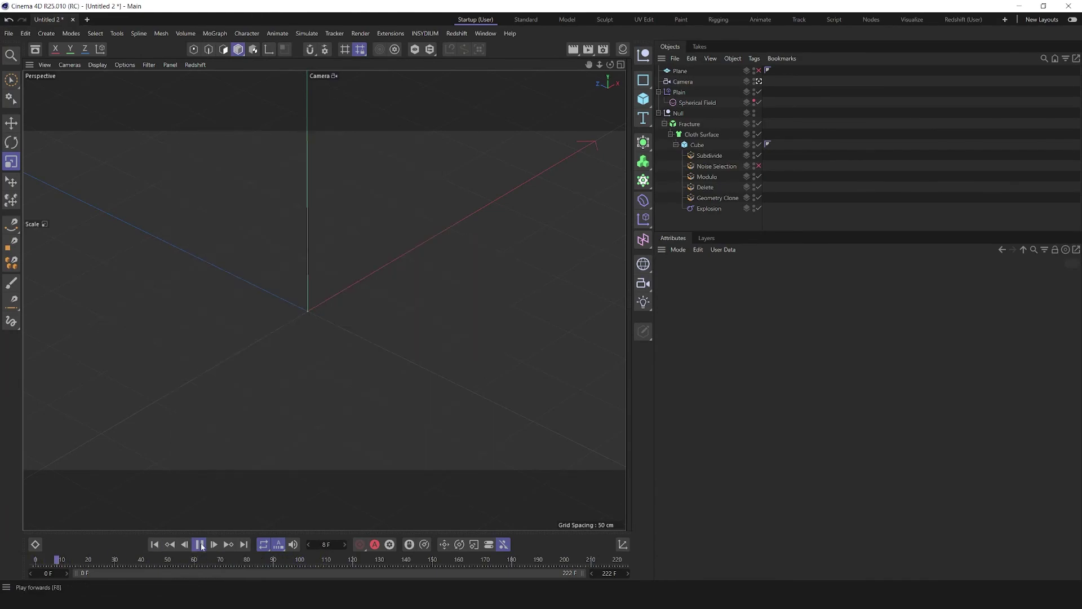